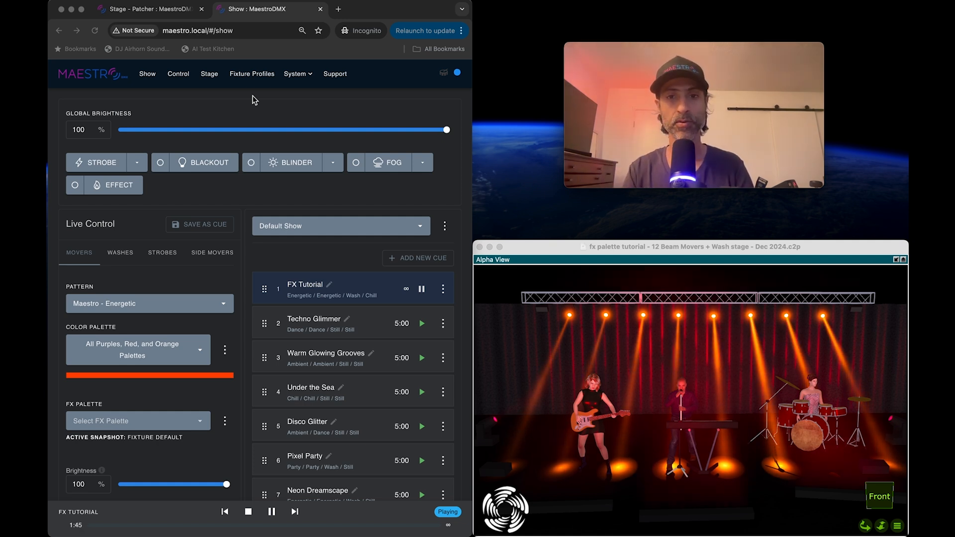
# Step: Open the stage patcher and briefly solo Intimidator Beam Q60 - 1 and Intimidator Beam Q60 - 2 one after the other
pyautogui.click(136, 13)
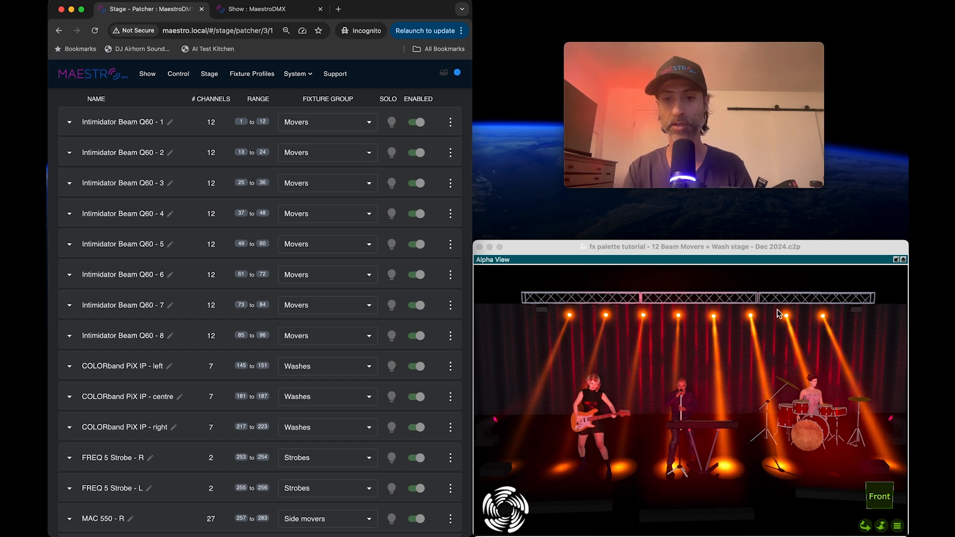
pyautogui.click(391, 126)
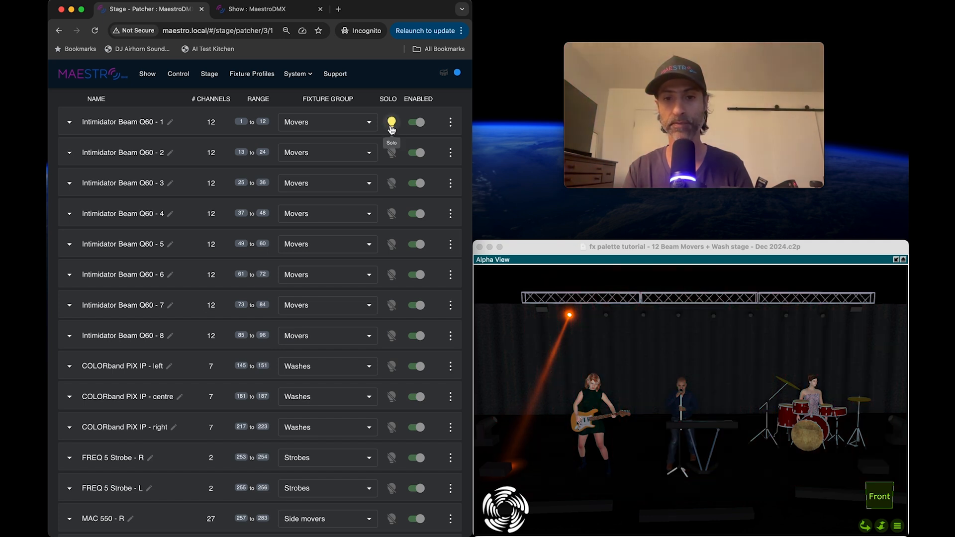
pyautogui.click(391, 124)
pyautogui.click(392, 153)
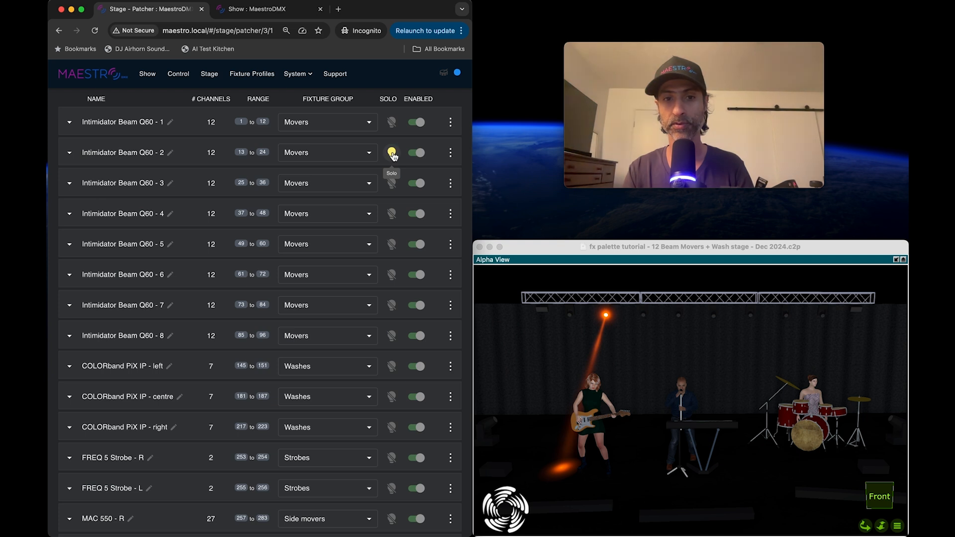
pyautogui.click(394, 156)
# Step: Solo the COLORband PiX IP left, centre and right washes one at a time, releasing each one again
pyautogui.scroll(-3, 209, 270)
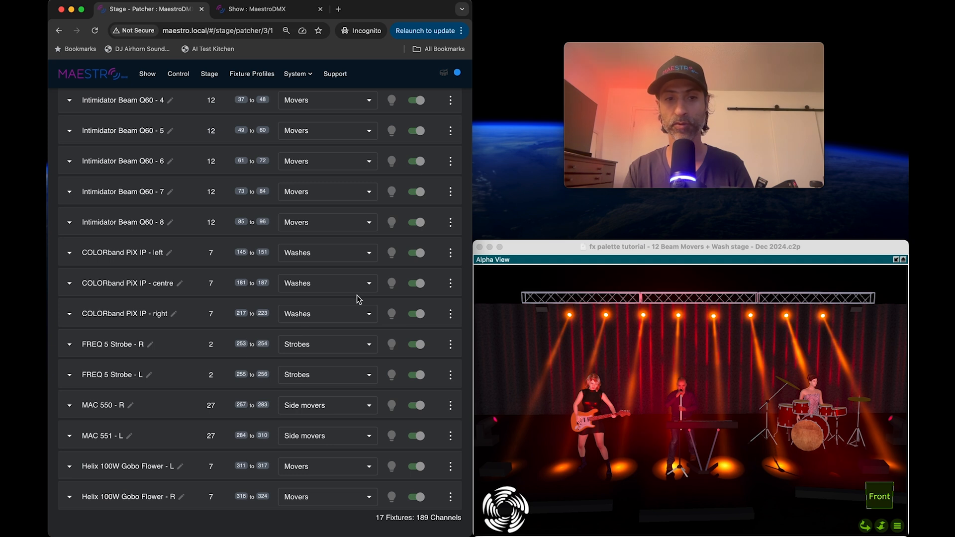
pyautogui.click(393, 256)
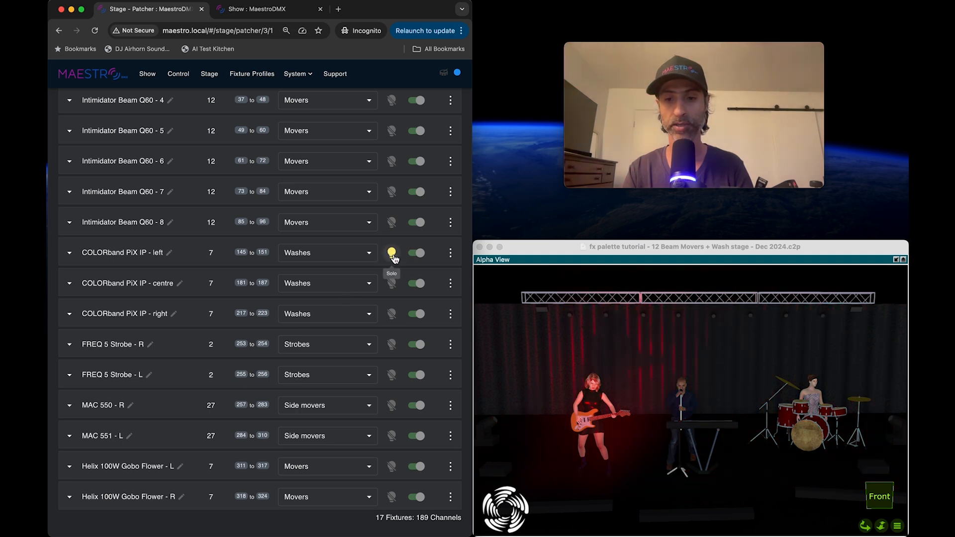
pyautogui.click(393, 256)
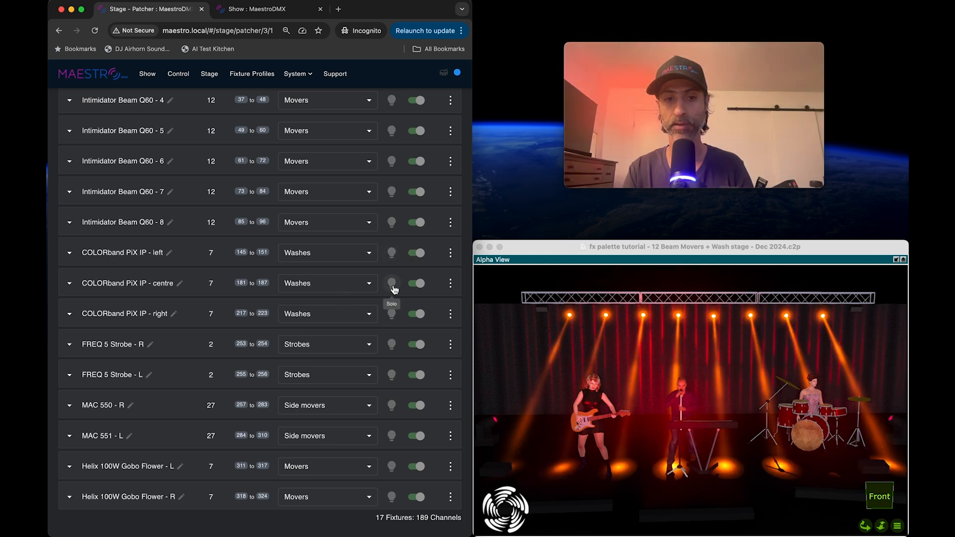
pyautogui.click(393, 287)
pyautogui.click(393, 287)
pyautogui.click(393, 314)
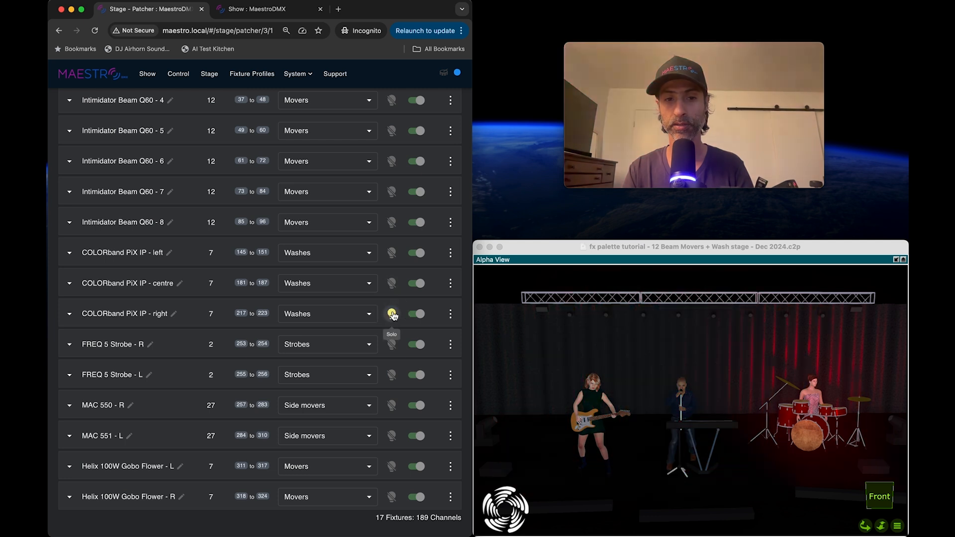
pyautogui.click(392, 315)
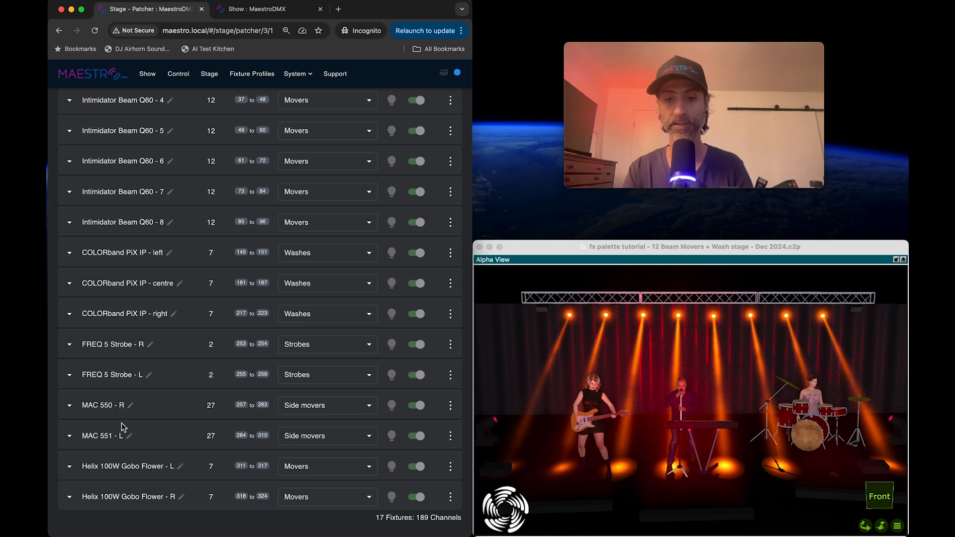
# Step: Solo the side movers MAC 550 - R and MAC 551 - L in turn, releasing each one again
pyautogui.click(391, 404)
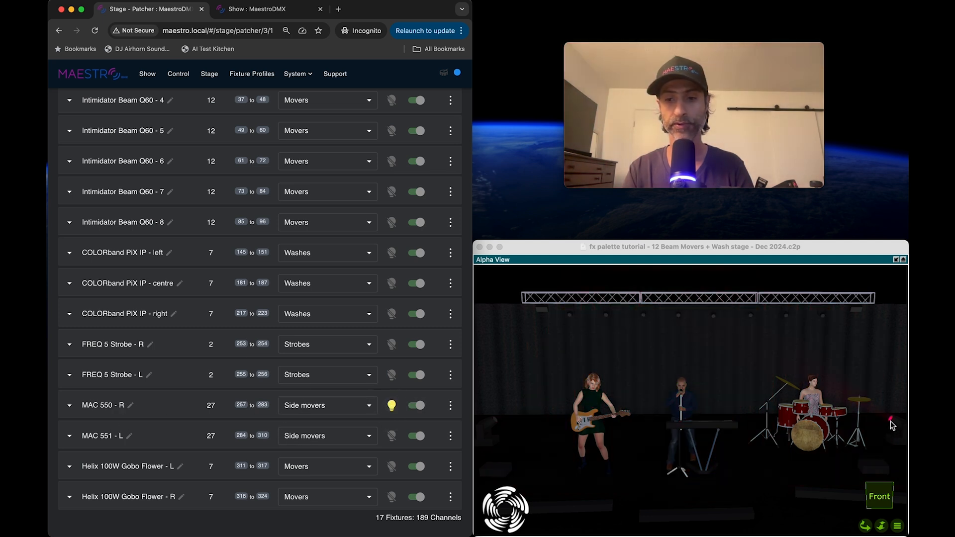
pyautogui.click(391, 405)
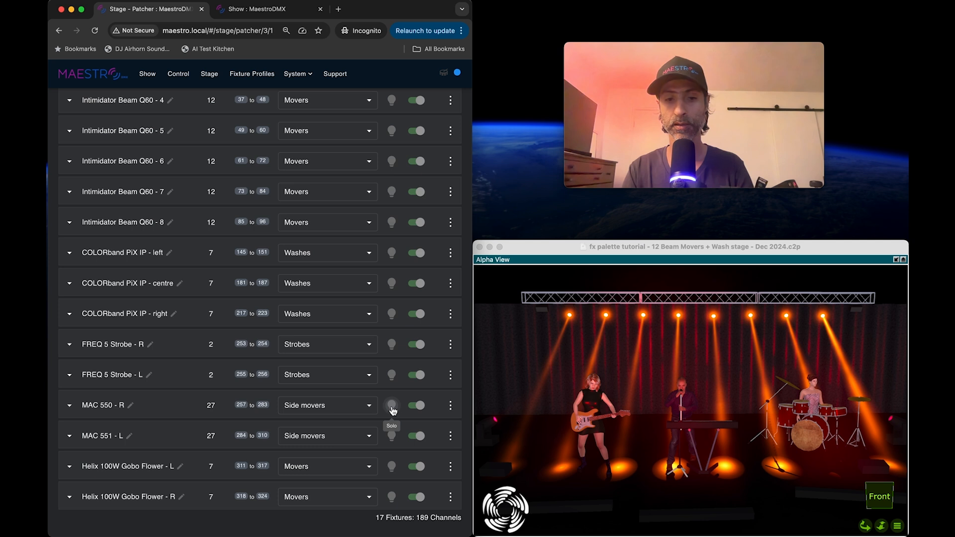
pyautogui.click(391, 436)
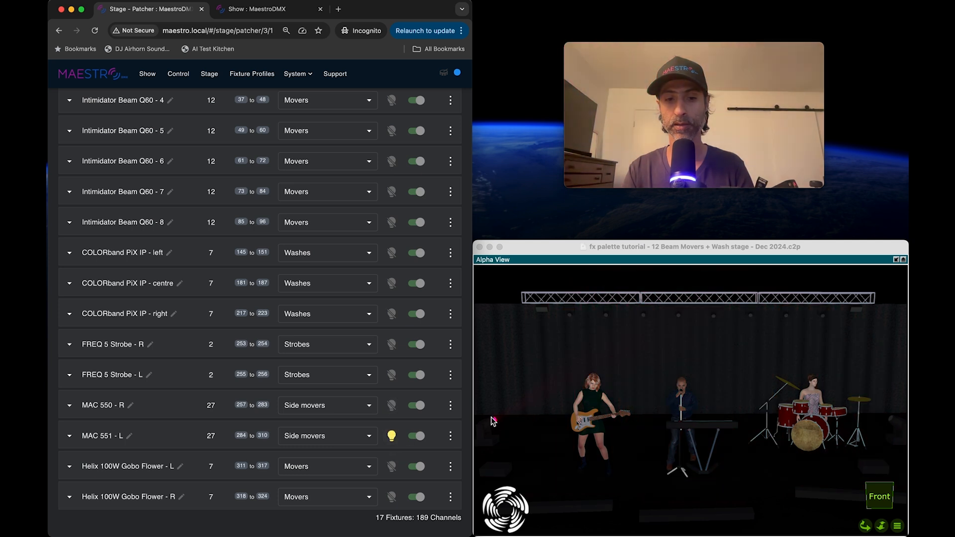
pyautogui.click(391, 435)
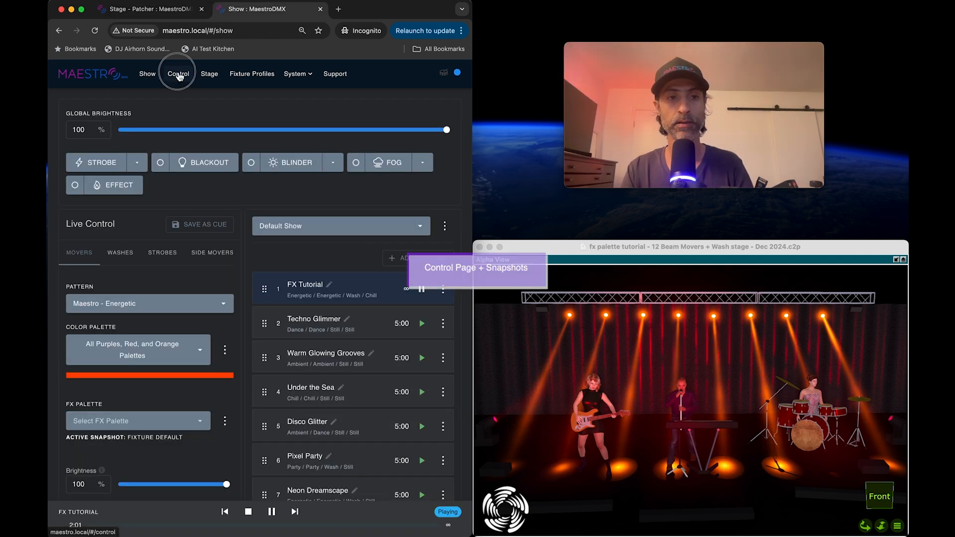
# Step: Open the Control page and browse its fixture list, keeping Intimidator Beam Q60 - 1 selected
pyautogui.click(178, 73)
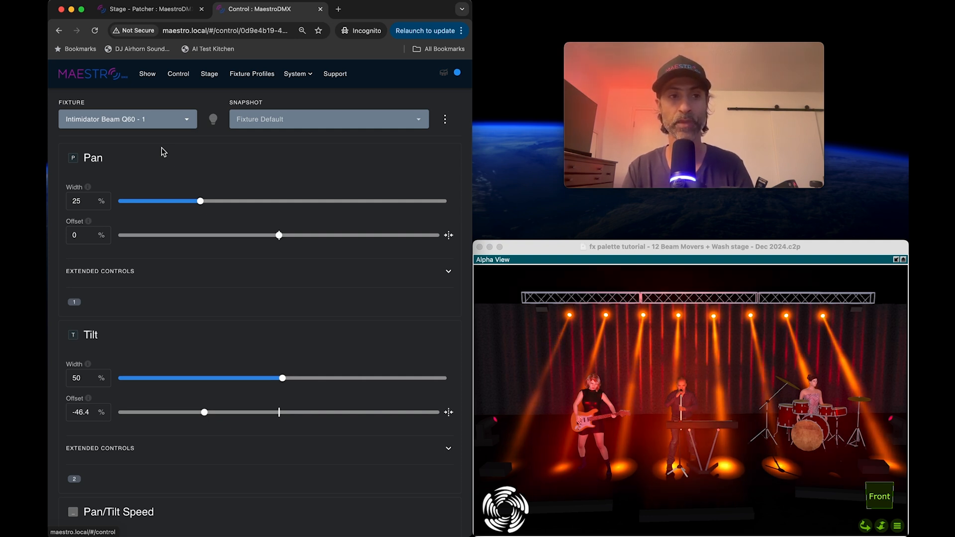
pyautogui.click(142, 123)
pyautogui.scroll(-3, 133, 252)
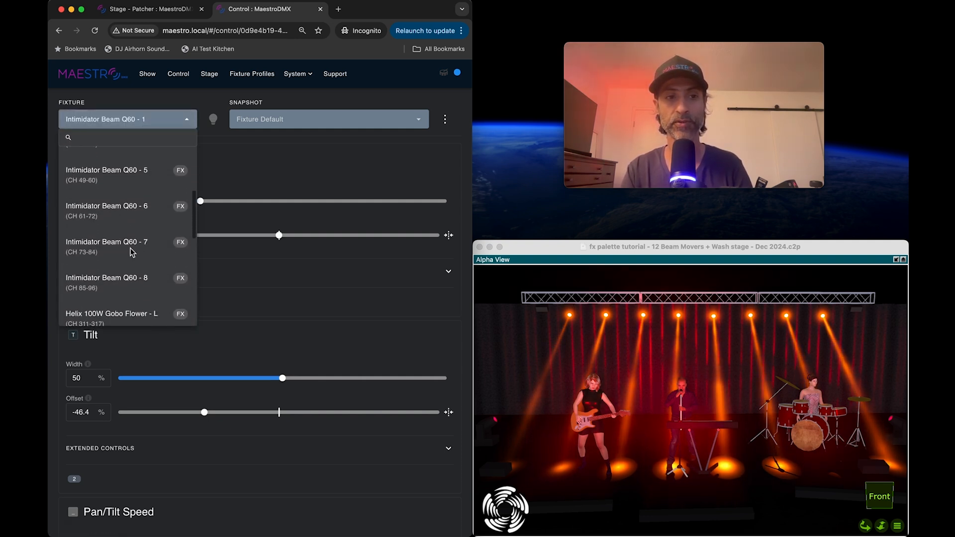
pyautogui.scroll(-5, 132, 252)
pyautogui.scroll(10, 132, 250)
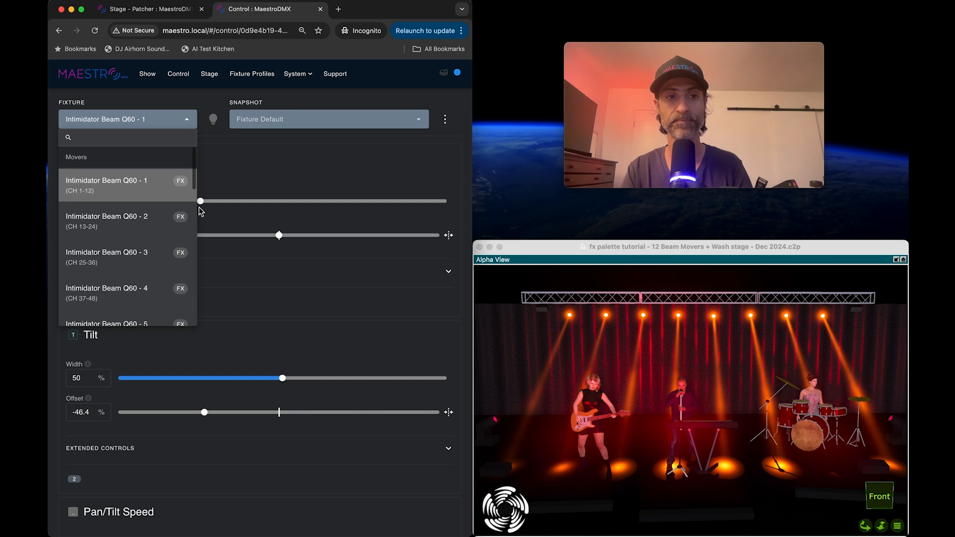
pyautogui.click(227, 172)
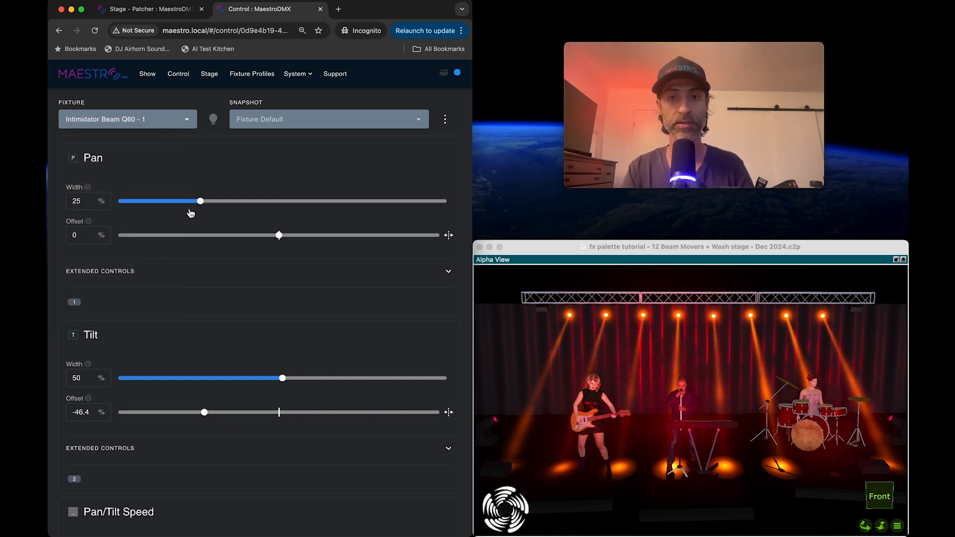
# Step: Review the channel controls of Intimidator Beam Q60 - 1 and briefly solo the fixture to locate it on stage
pyautogui.scroll(-6, 174, 362)
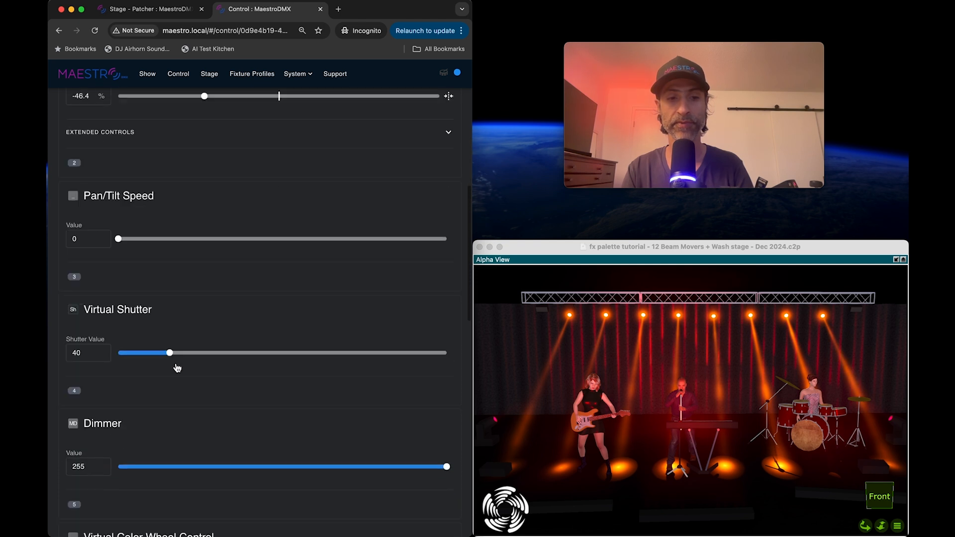
pyautogui.scroll(6, 177, 367)
pyautogui.click(217, 124)
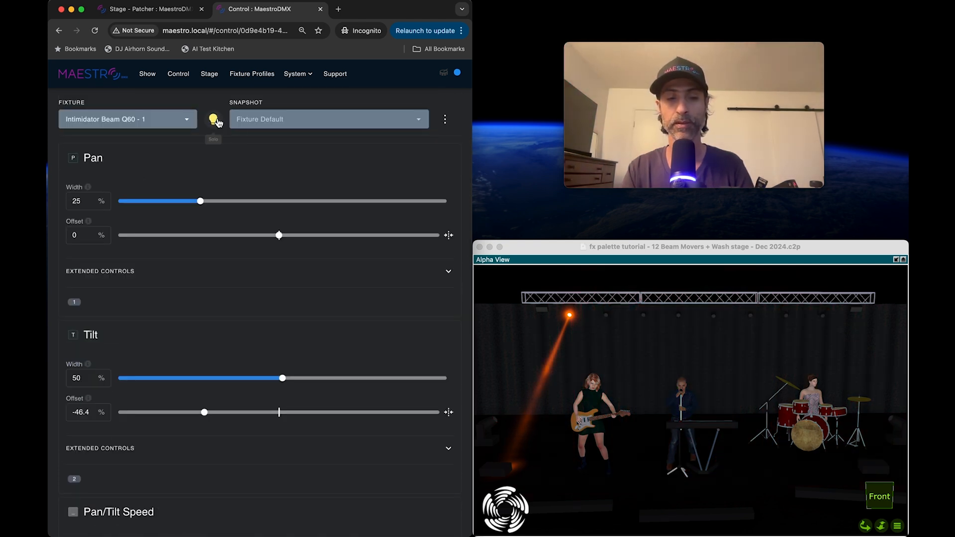
pyautogui.click(213, 121)
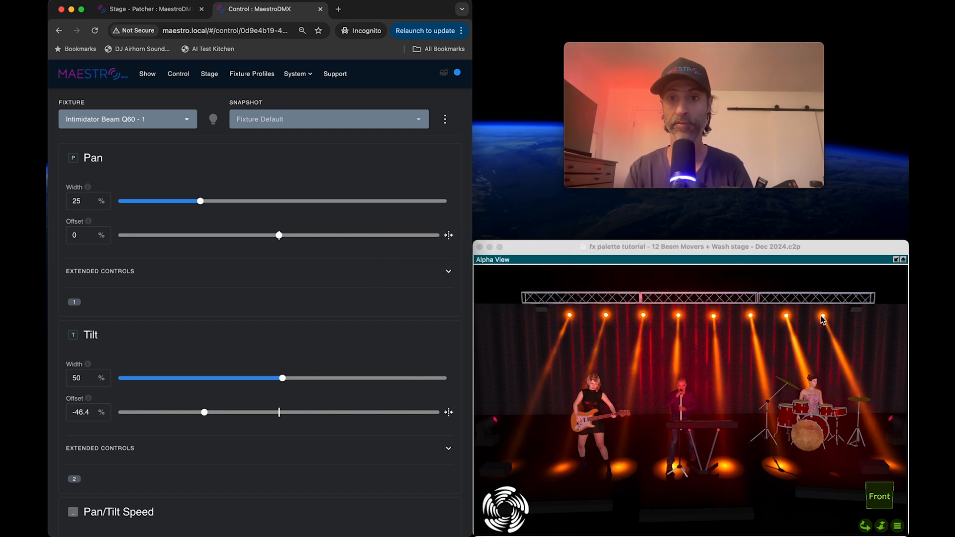
# Step: Add a snapshot named "Truss Movers Off" and turn on its live preview
pyautogui.click(446, 120)
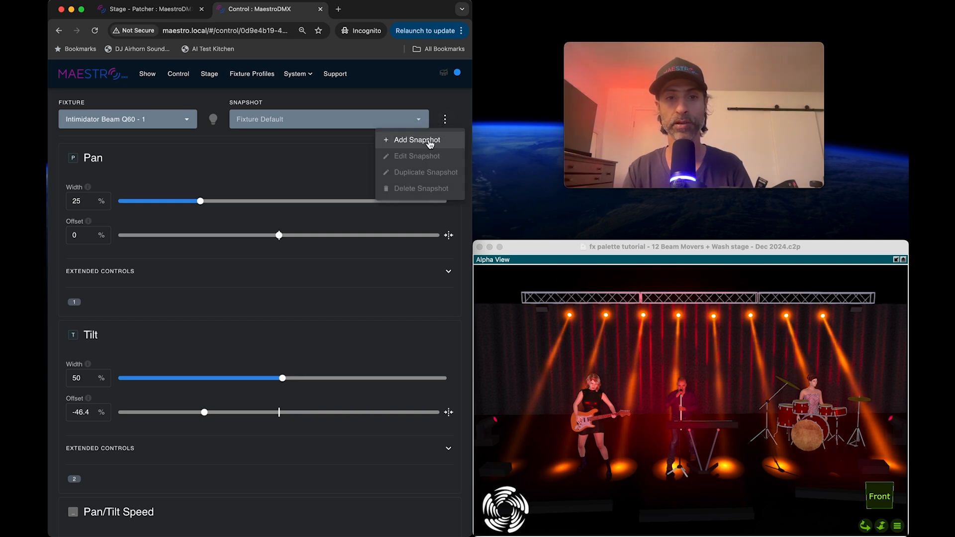
pyautogui.click(430, 143)
pyautogui.click(185, 286)
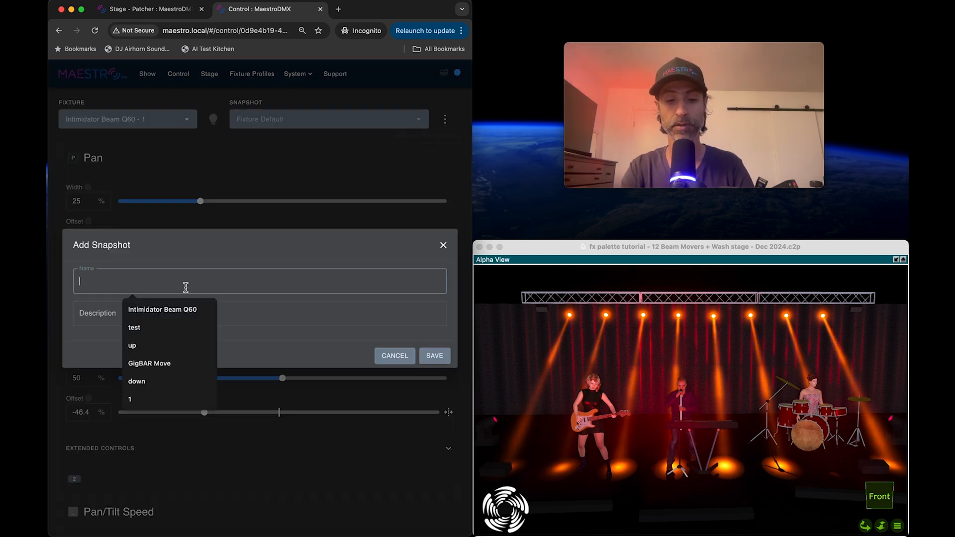
pyautogui.write('Truss Movers Off')
pyautogui.click(430, 357)
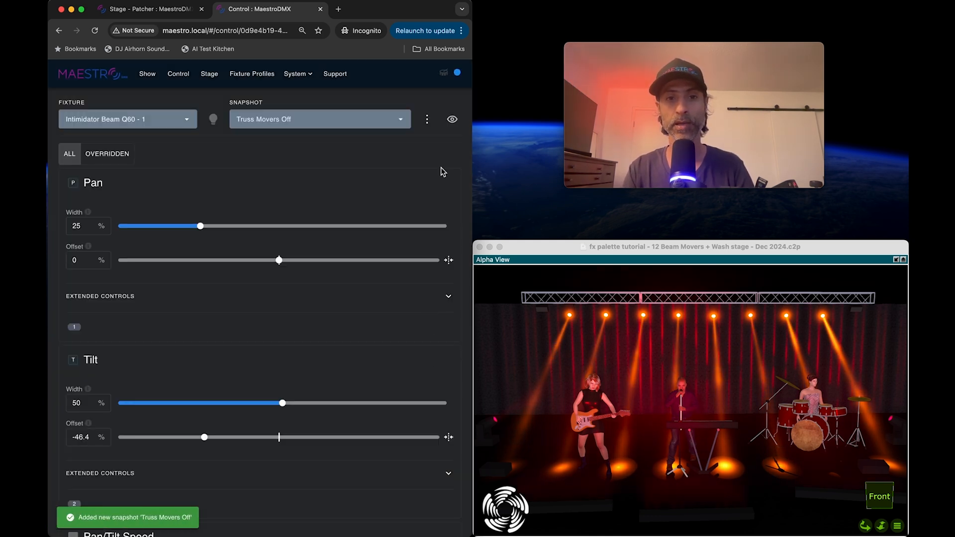
pyautogui.click(452, 121)
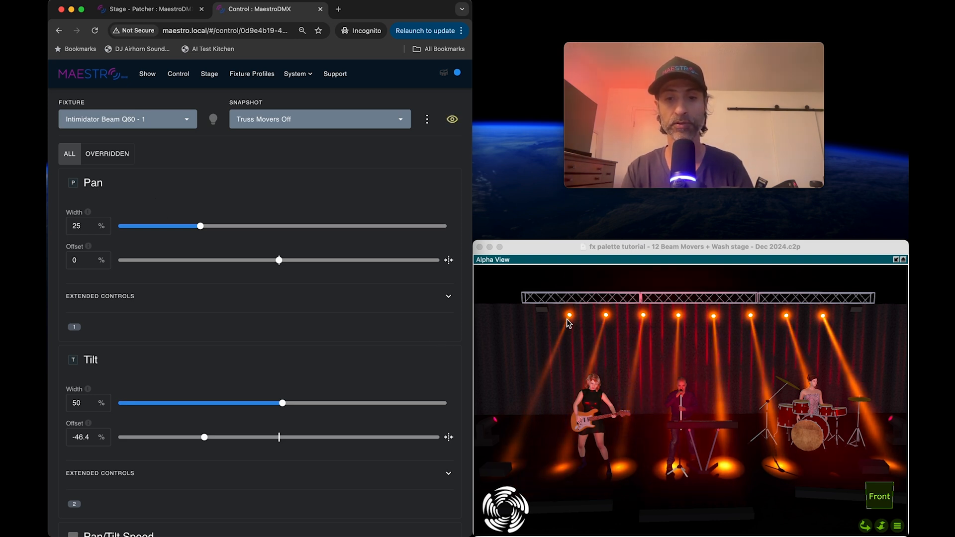
# Step: Briefly solo Intimidator Beam Q60 - 1 to identify it and set its Virtual Shutter value to 0 in the snapshot
pyautogui.click(213, 120)
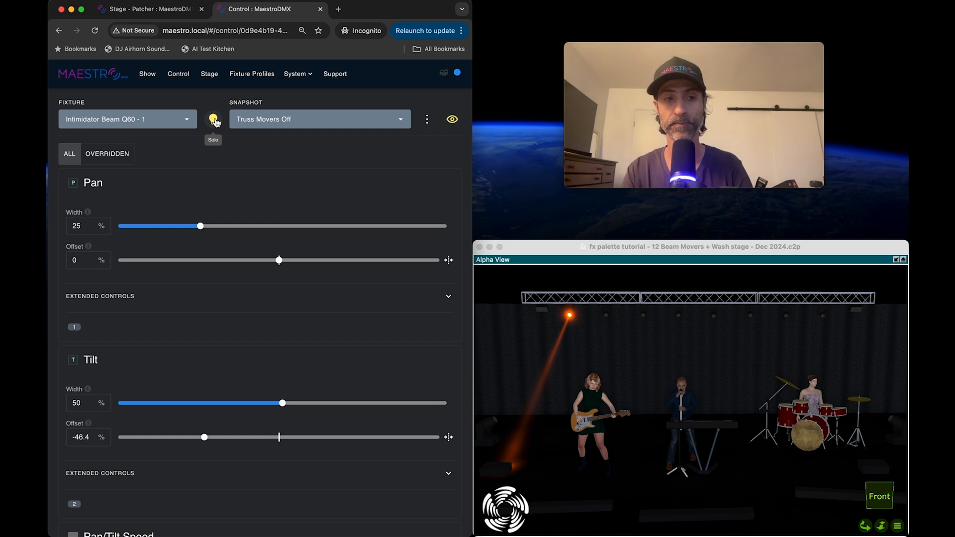
pyautogui.click(214, 120)
pyautogui.scroll(-5, 207, 264)
pyautogui.scroll(-3, 204, 261)
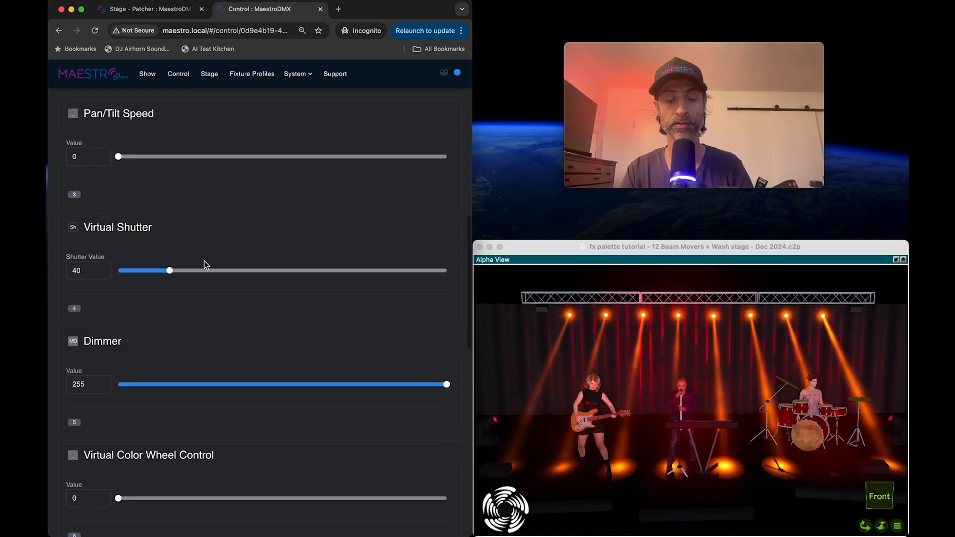
pyautogui.moveTo(169, 255); pyautogui.dragTo(105, 255)
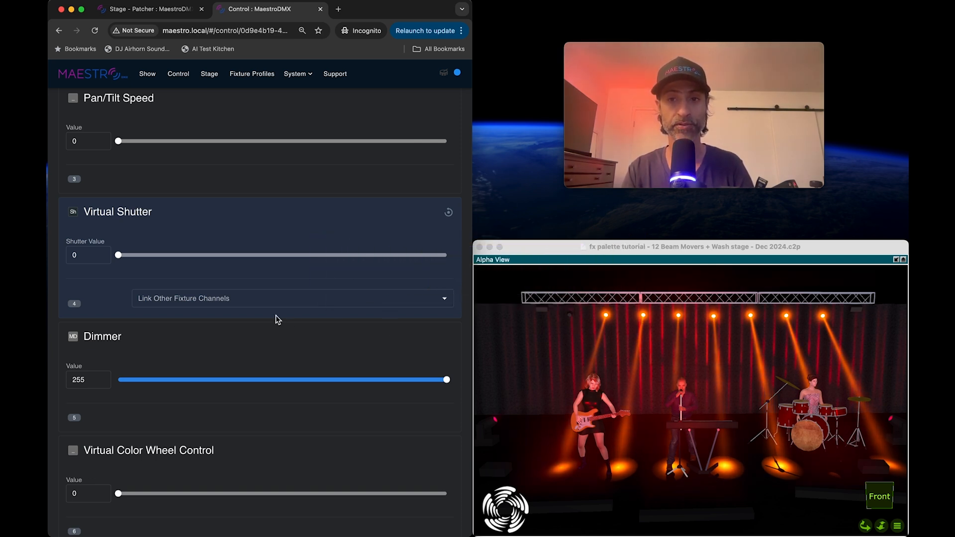
# Step: Link the CH 4 Virtual Shutter channels of Intimidator Beam Q60 - 2 through 8 to this fixture's shutter, keeping the value at 0
pyautogui.click(229, 298)
pyautogui.scroll(-2, 193, 422)
pyautogui.scroll(-3, 193, 426)
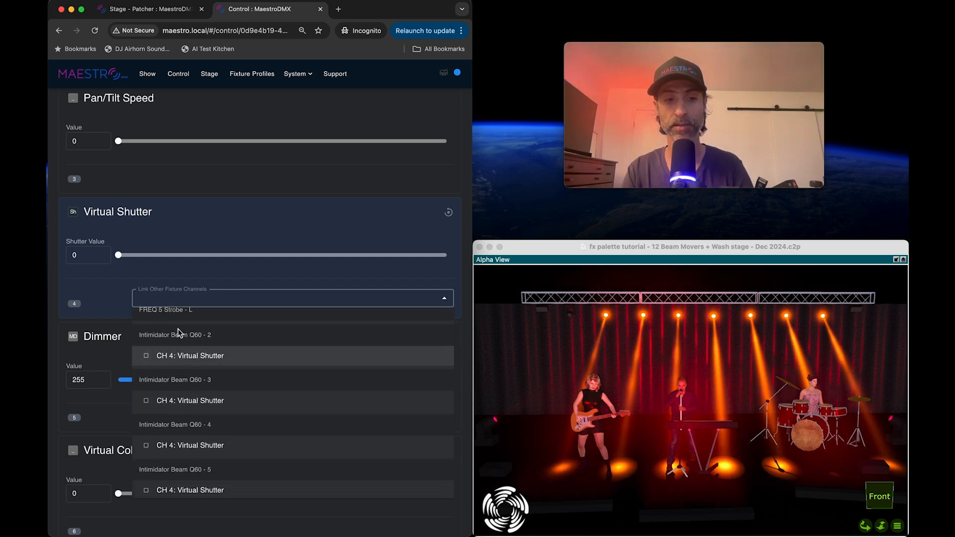
pyautogui.click(146, 356)
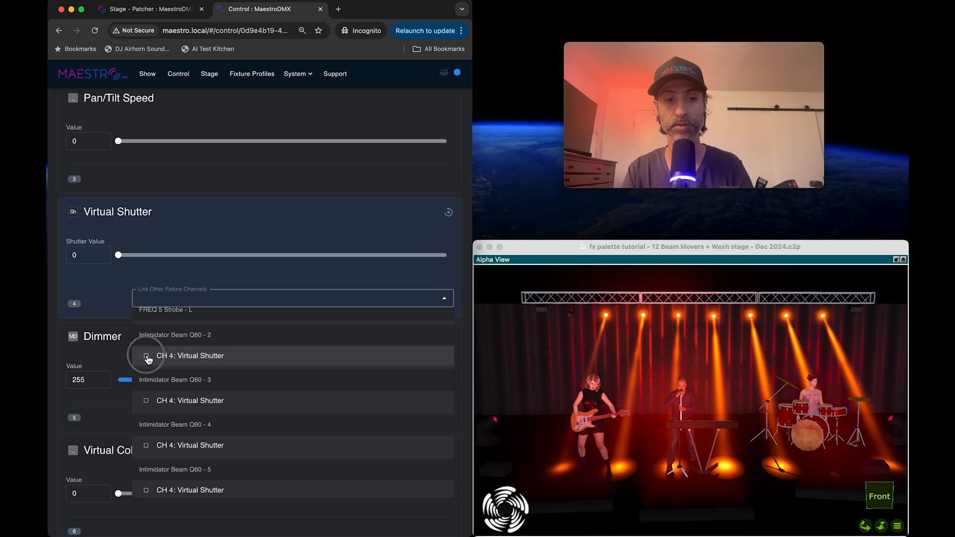
pyautogui.click(147, 402)
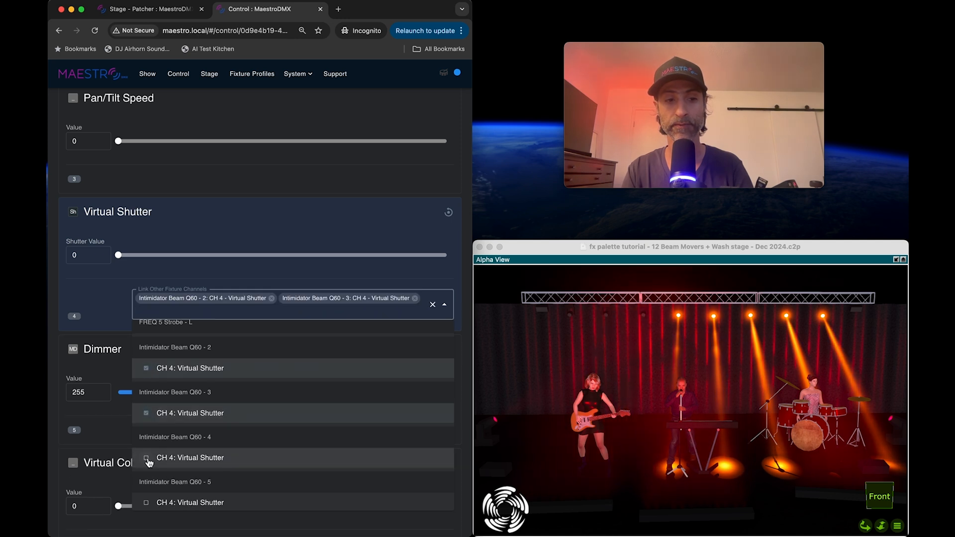
pyautogui.click(145, 457)
pyautogui.scroll(-3, 157, 472)
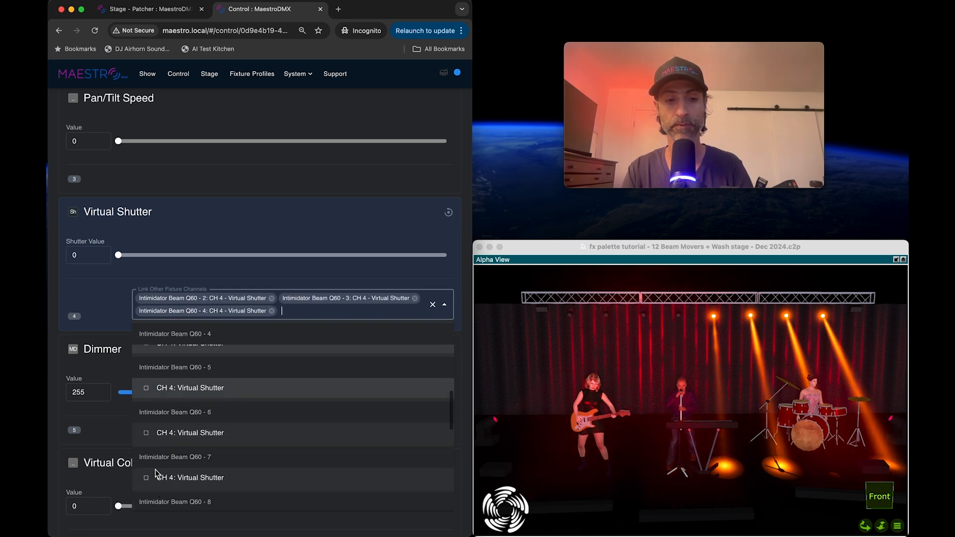
pyautogui.click(145, 388)
pyautogui.click(146, 445)
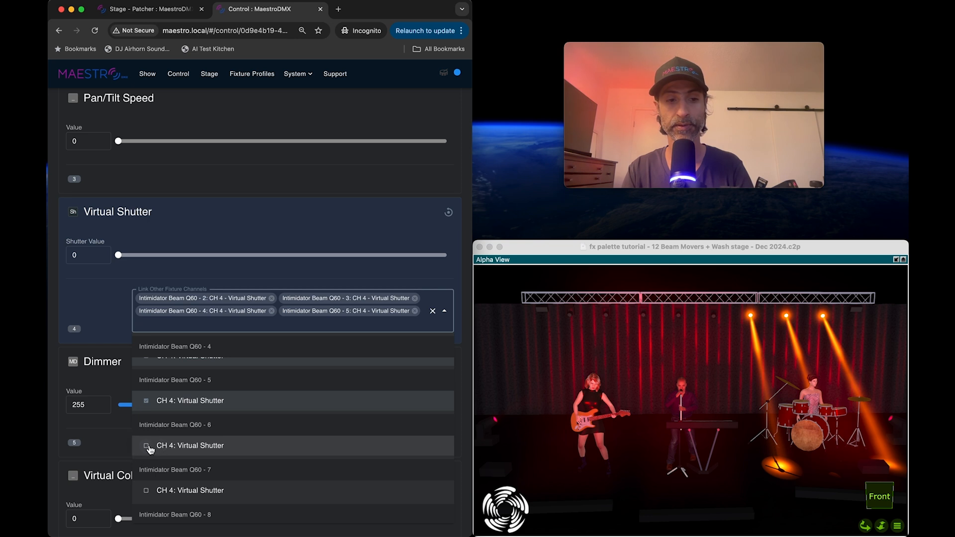
pyautogui.scroll(-2, 144, 438)
pyautogui.click(144, 428)
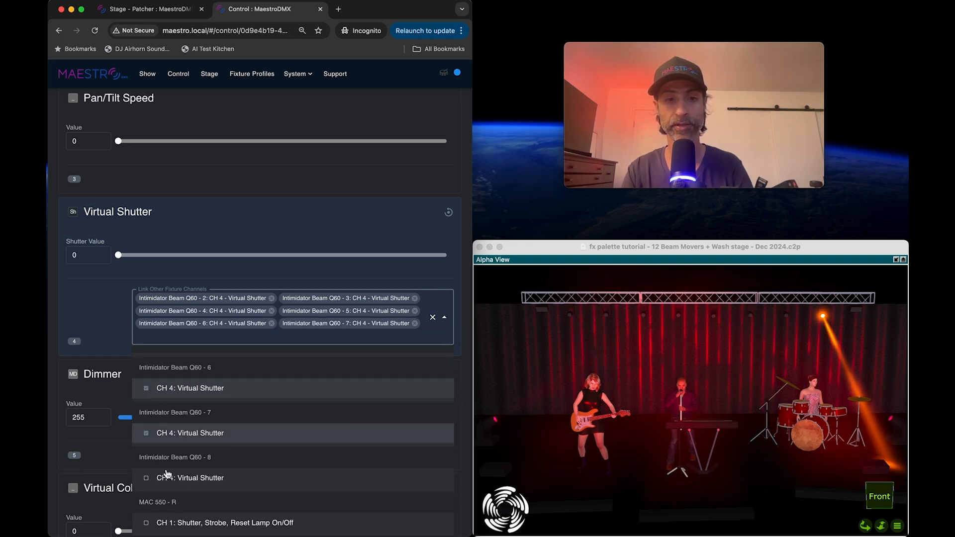
pyautogui.click(294, 207)
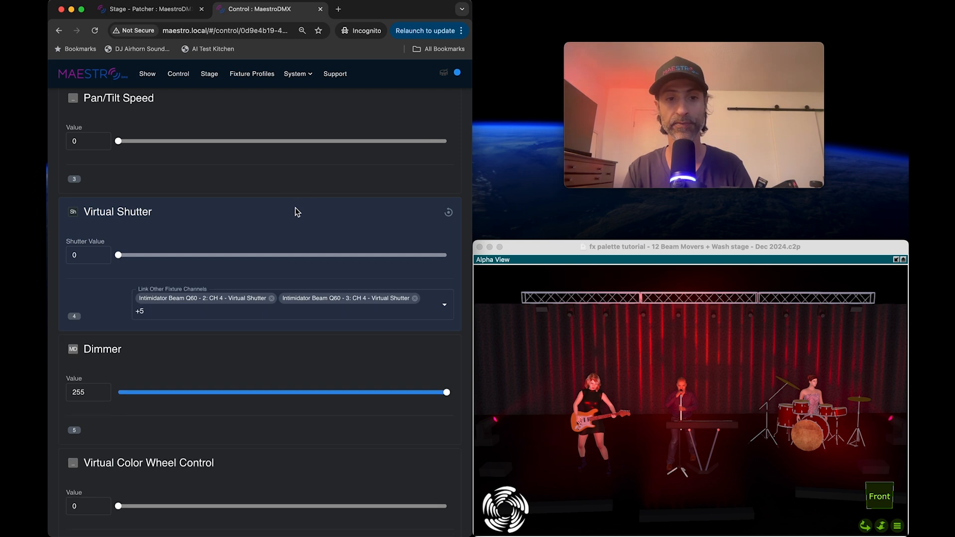
pyautogui.moveTo(120, 260)
pyautogui.mouseDown()
pyautogui.moveTo(178, 260)
pyautogui.moveTo(118, 258)
pyautogui.mouseUp()
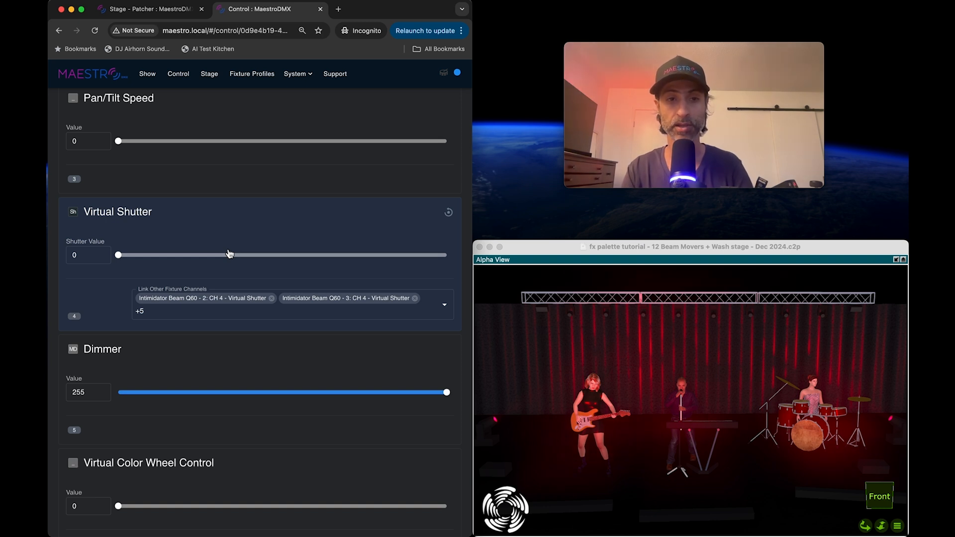
pyautogui.scroll(10, 229, 253)
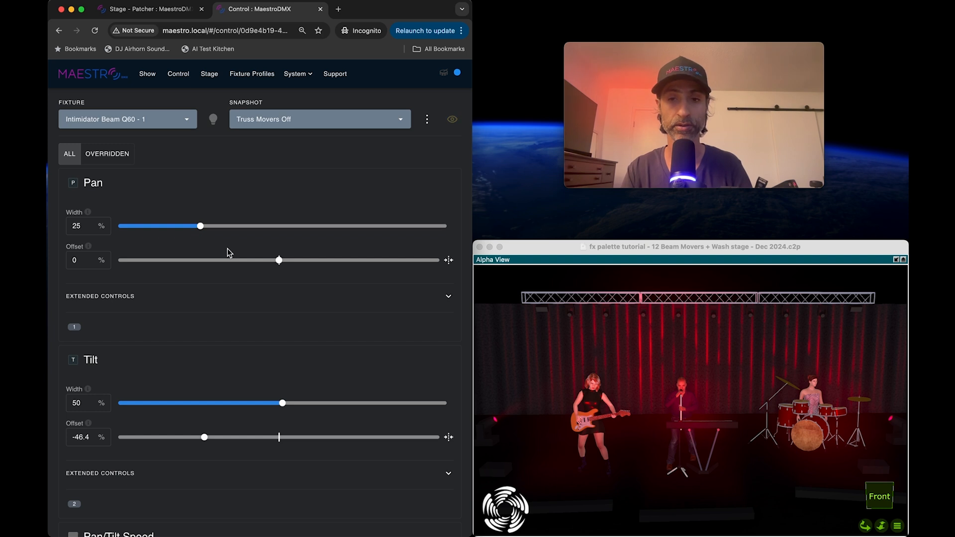
# Step: Delete the "Truss Movers Off" snapshot
pyautogui.click(428, 122)
pyautogui.click(405, 189)
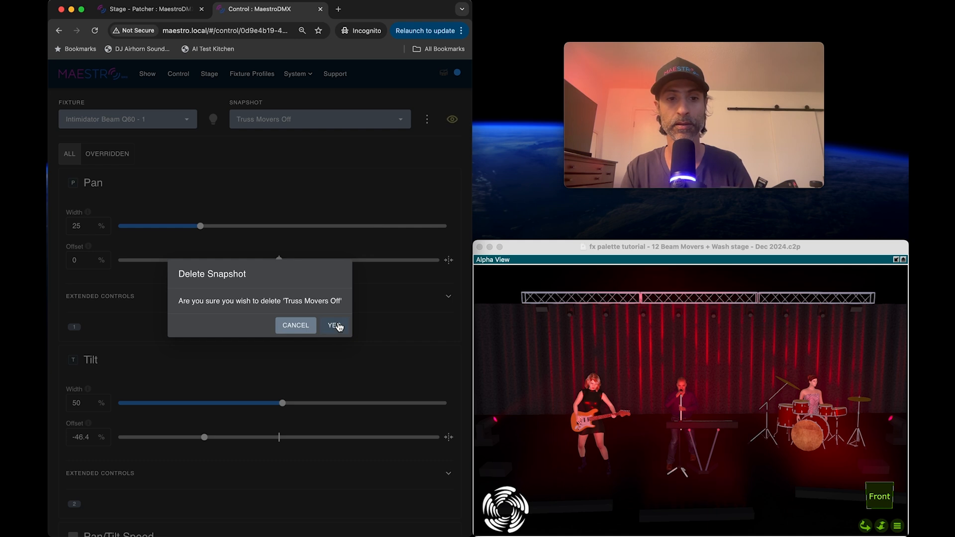
pyautogui.click(337, 325)
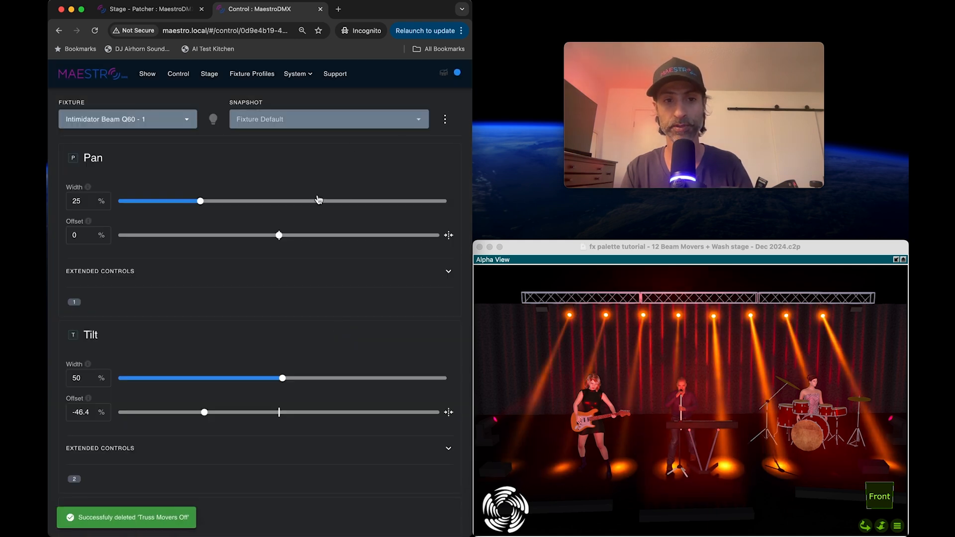
# Step: Browse the existing snapshots, open "Sparse Movers 1" and turn on its live preview
pyautogui.click(325, 124)
pyautogui.scroll(-2, 307, 254)
pyautogui.scroll(-3, 307, 253)
pyautogui.scroll(5, 306, 253)
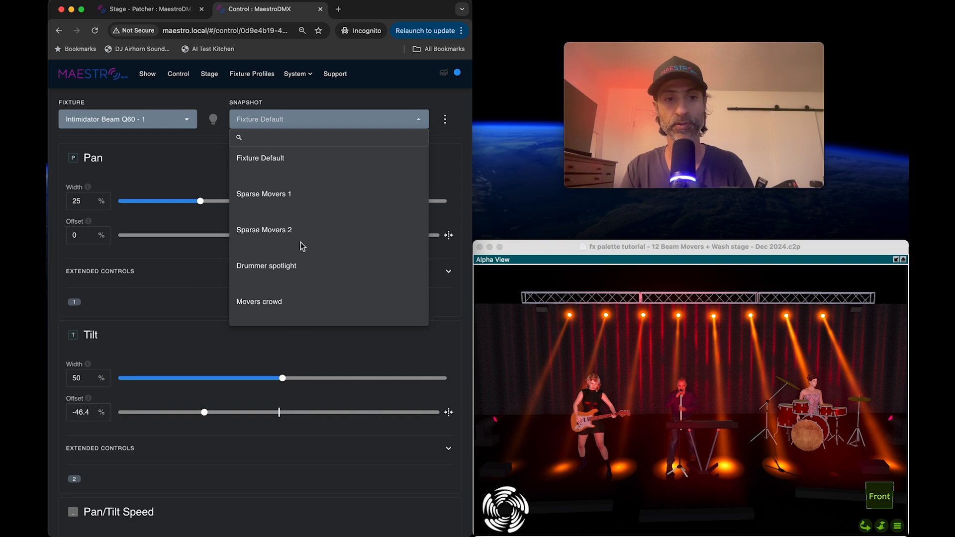
pyautogui.click(281, 199)
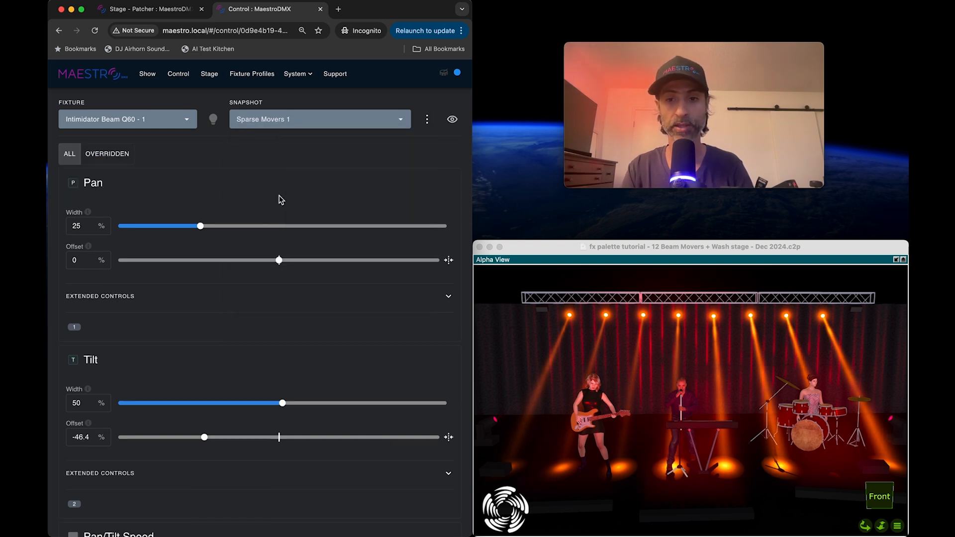
pyautogui.click(453, 120)
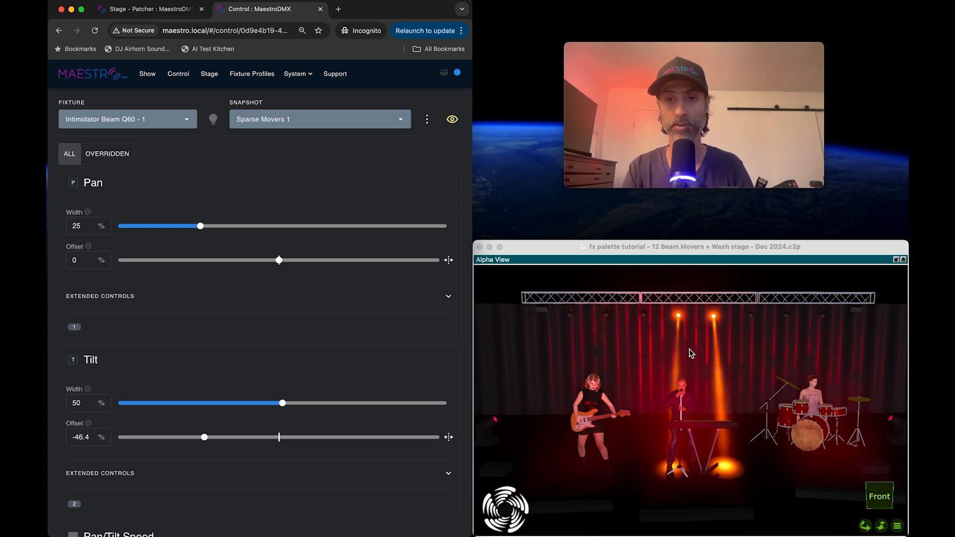
# Step: Preview the "Sparse Movers 2" and "Drummer spotlight" snapshots on the stage
pyautogui.click(378, 123)
pyautogui.click(284, 235)
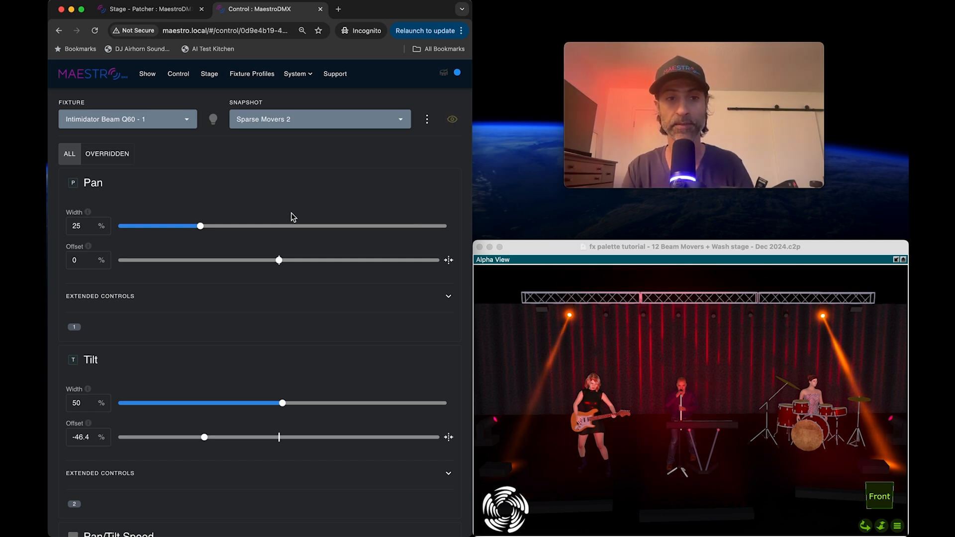
pyautogui.click(318, 121)
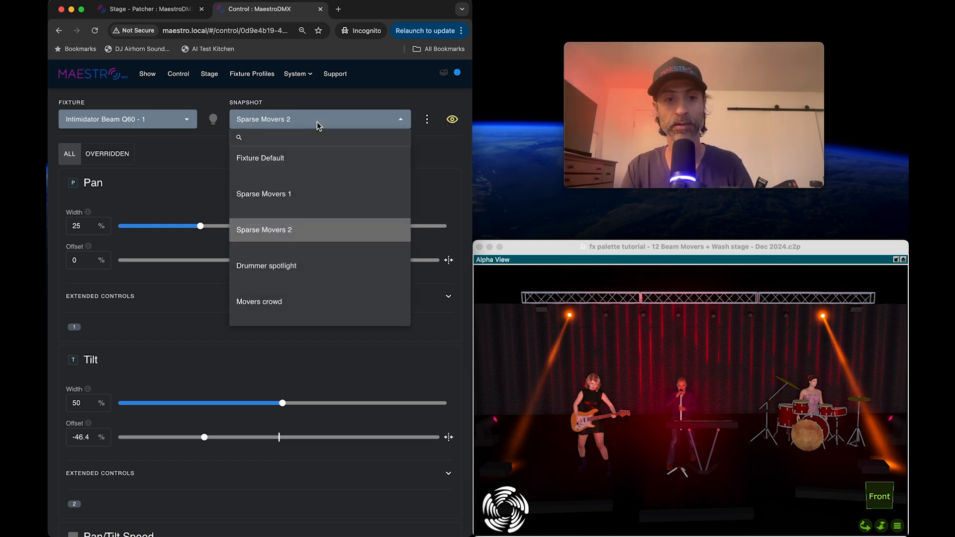
pyautogui.click(273, 269)
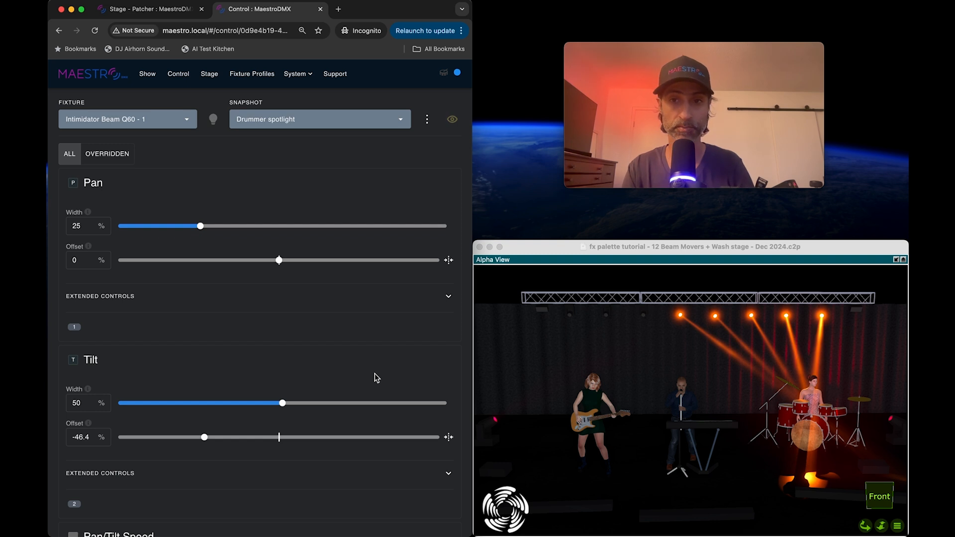
# Step: Preview the "Movers crowd" snapshot and review its pan and tilt overrides with their linked fixture channels
pyautogui.click(342, 122)
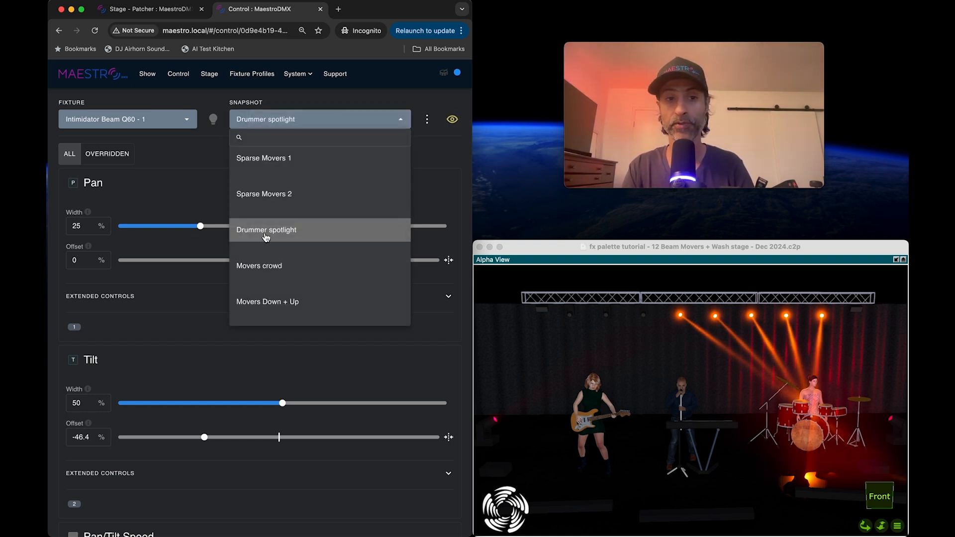
pyautogui.click(259, 273)
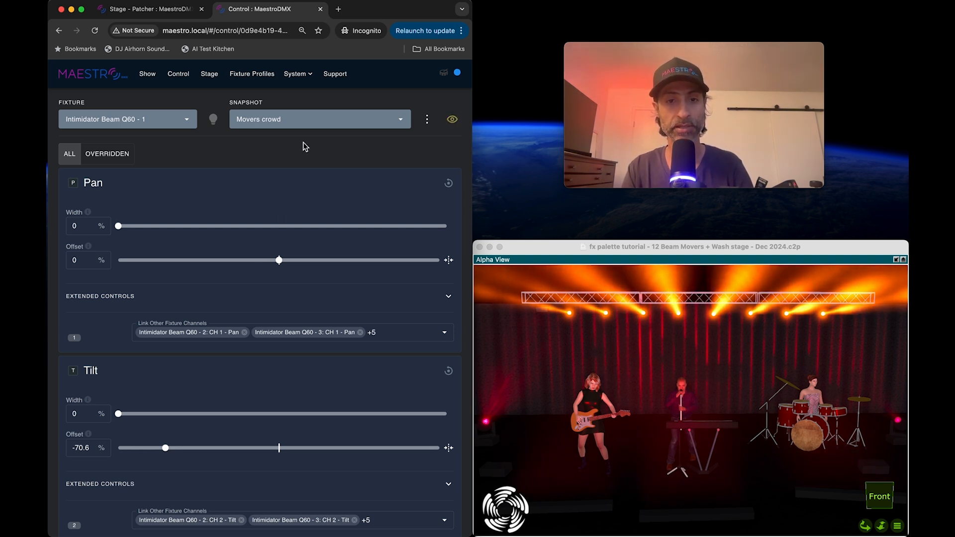
pyautogui.scroll(-4, 198, 330)
pyautogui.scroll(3, 197, 330)
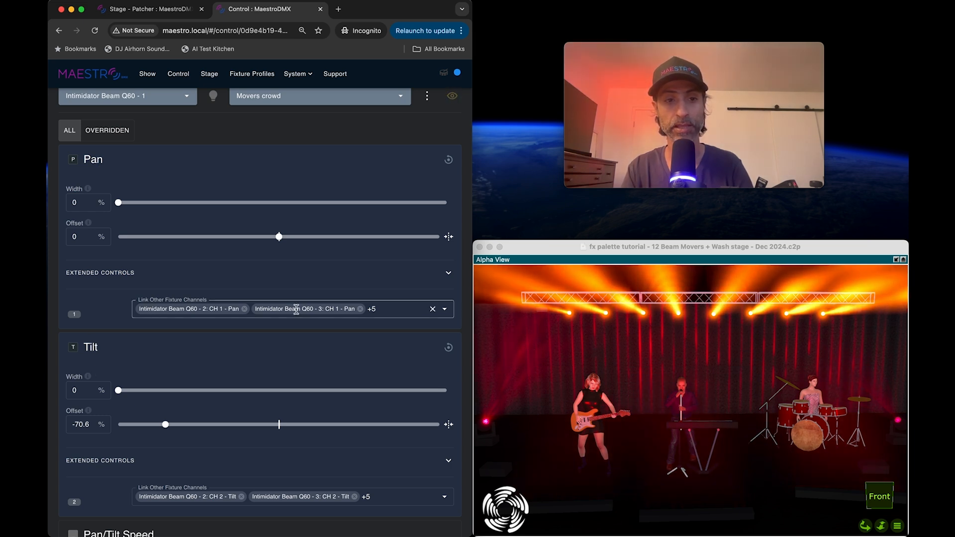
pyautogui.scroll(1, 293, 310)
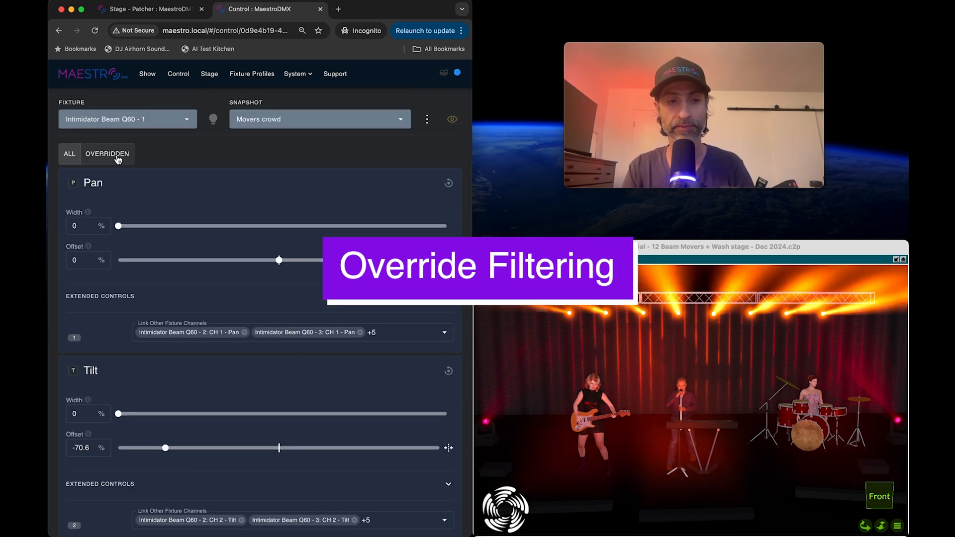
# Step: Filter the "Movers crowd" channels to the overridden ones, then show all channels again for comparison
pyautogui.click(118, 158)
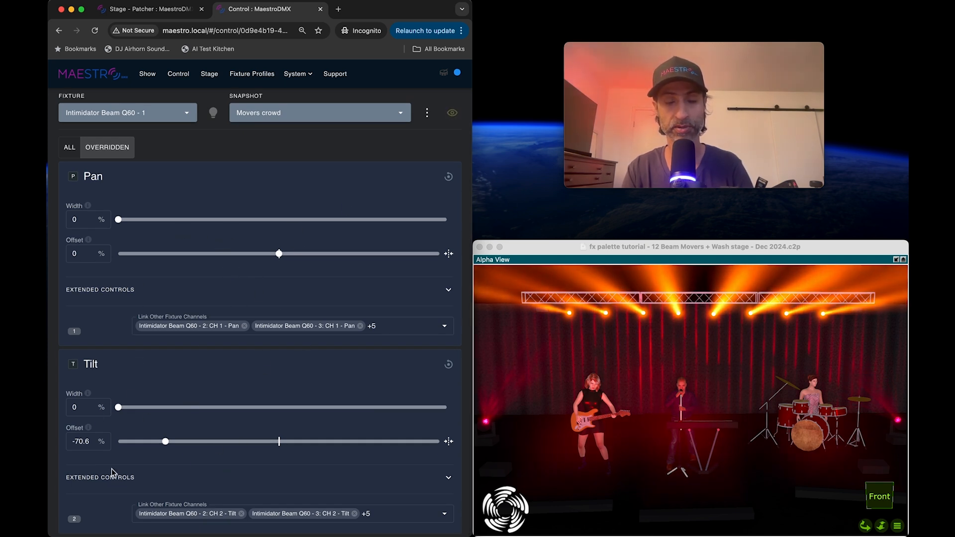
pyautogui.click(70, 147)
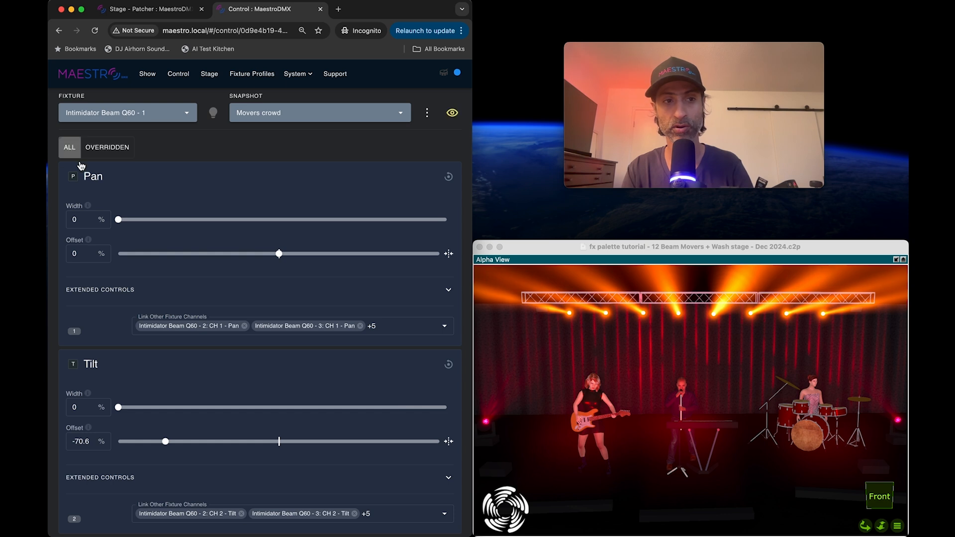
pyautogui.scroll(-15, 167, 334)
pyautogui.scroll(15, 168, 337)
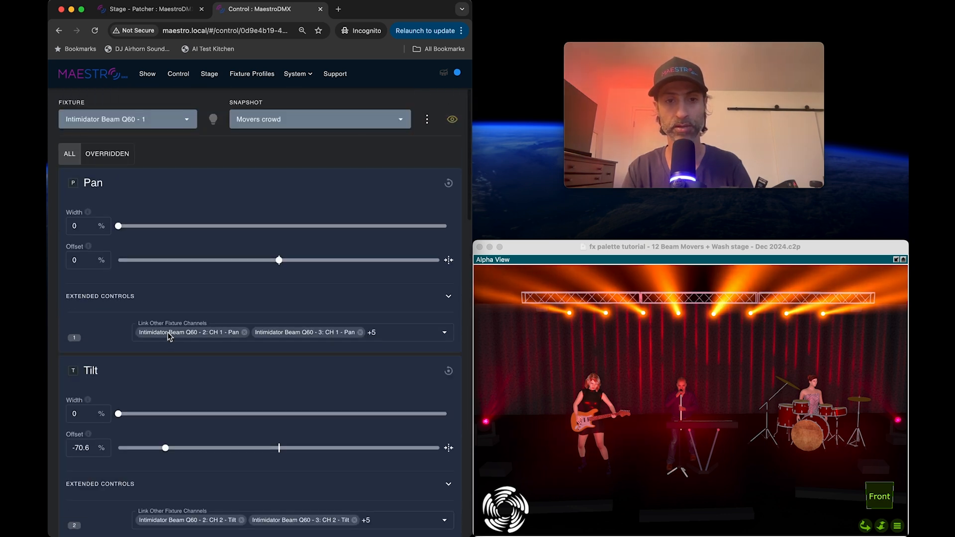
# Step: Preview the snapshots "Movers Down + Up", "Strobe + movers off" and "Fronts off + Backwall Gobos 1" in turn
pyautogui.click(326, 122)
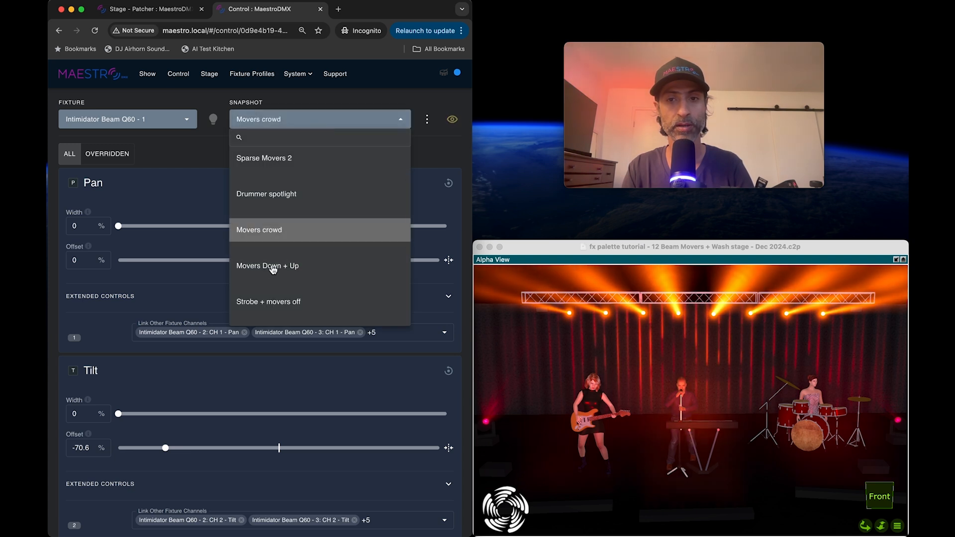
pyautogui.click(273, 268)
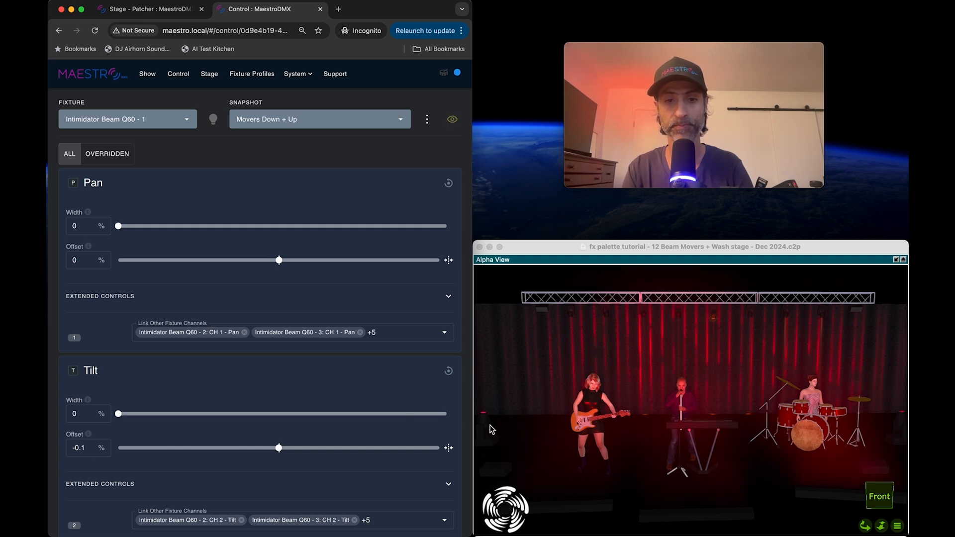
pyautogui.click(312, 127)
pyautogui.click(262, 271)
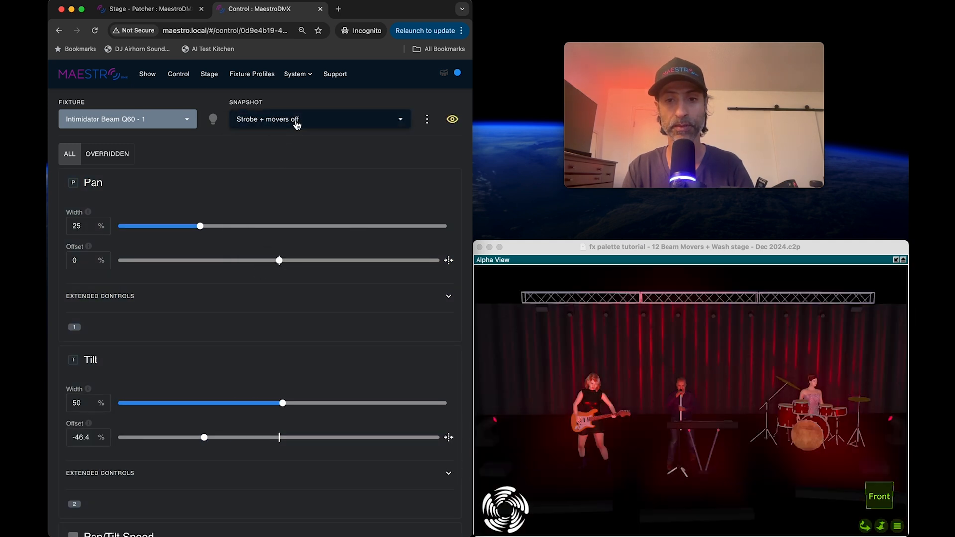
pyautogui.click(297, 122)
pyautogui.click(262, 268)
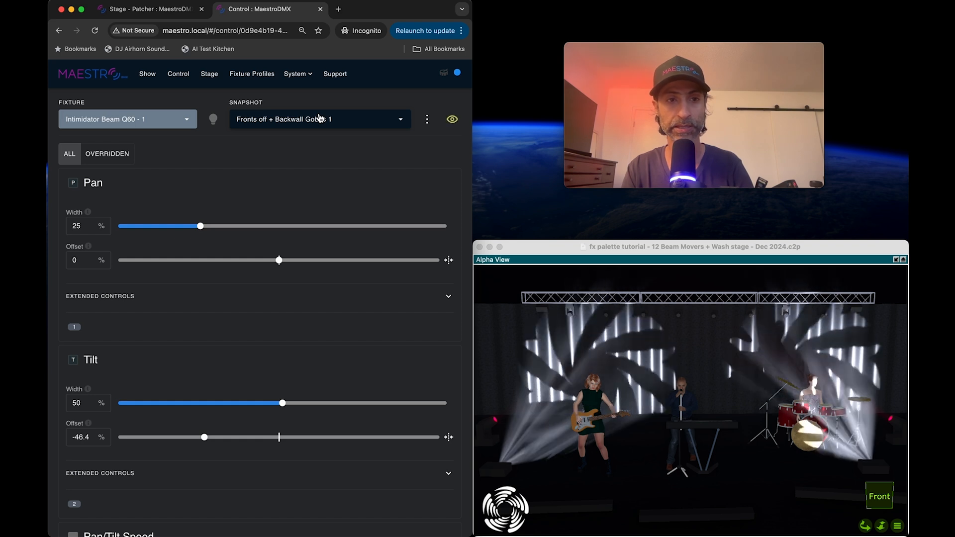
# Step: Search the fixture list for "go" and check the FX badges on the Helix 100W Gobo Flower fixtures
pyautogui.click(154, 119)
pyautogui.write('go')
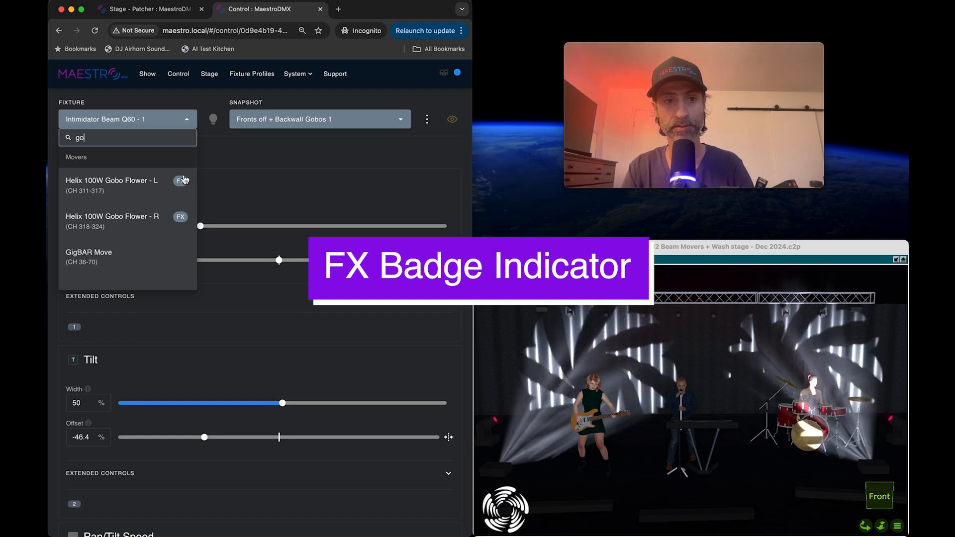
pyautogui.moveTo(183, 219)
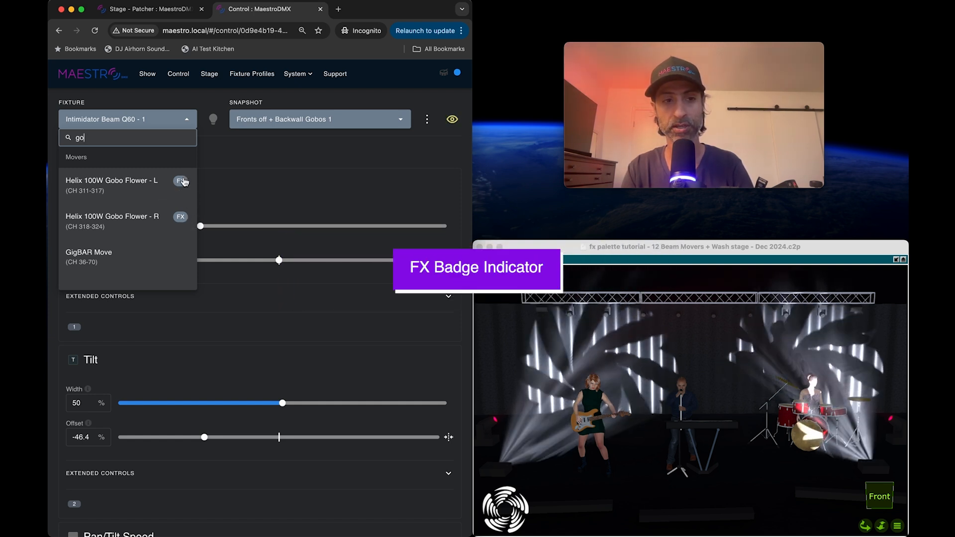
pyautogui.moveTo(181, 186)
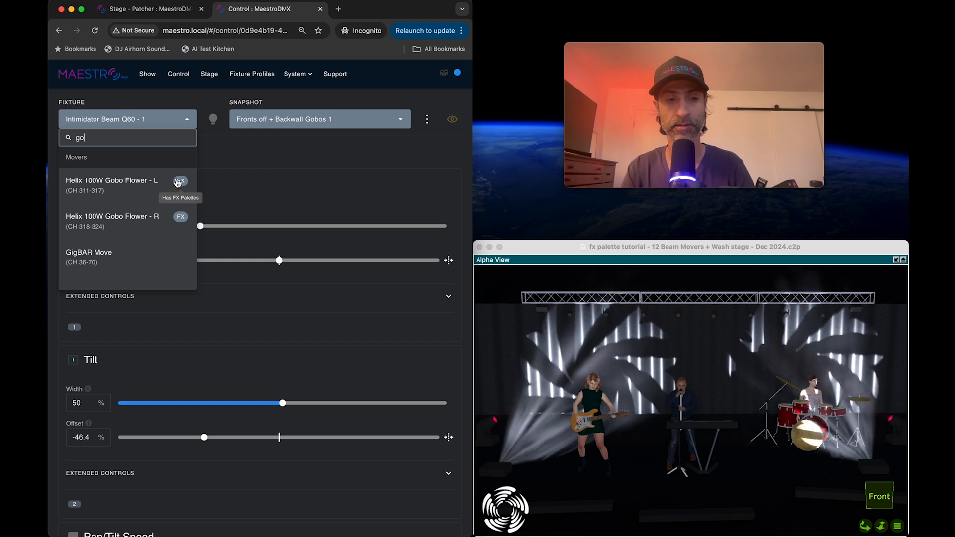
# Step: Clear the fixture search and look through the full fixture list for FX badges marking fixtures with FX palettes
pyautogui.press('BackSpace')
pyautogui.press('BackSpace')
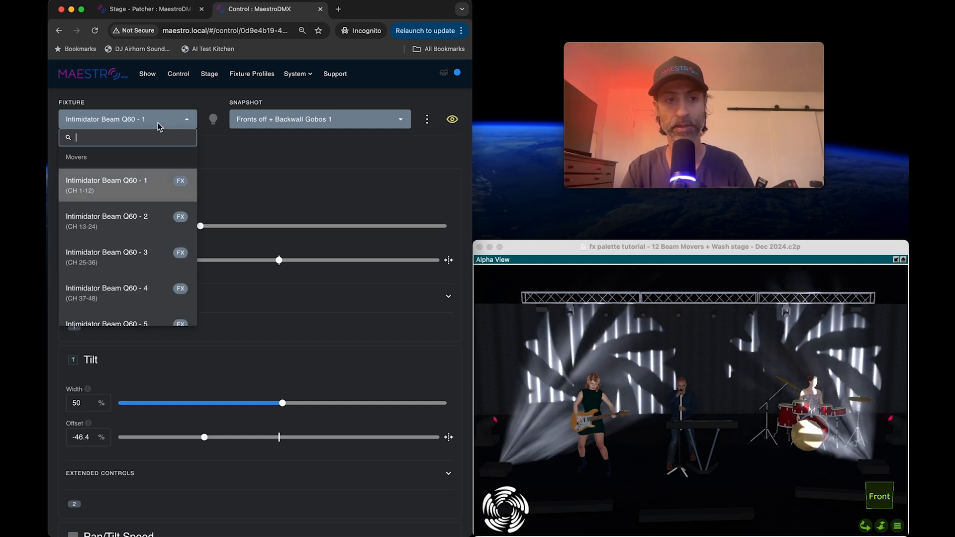
pyautogui.scroll(-10, 179, 251)
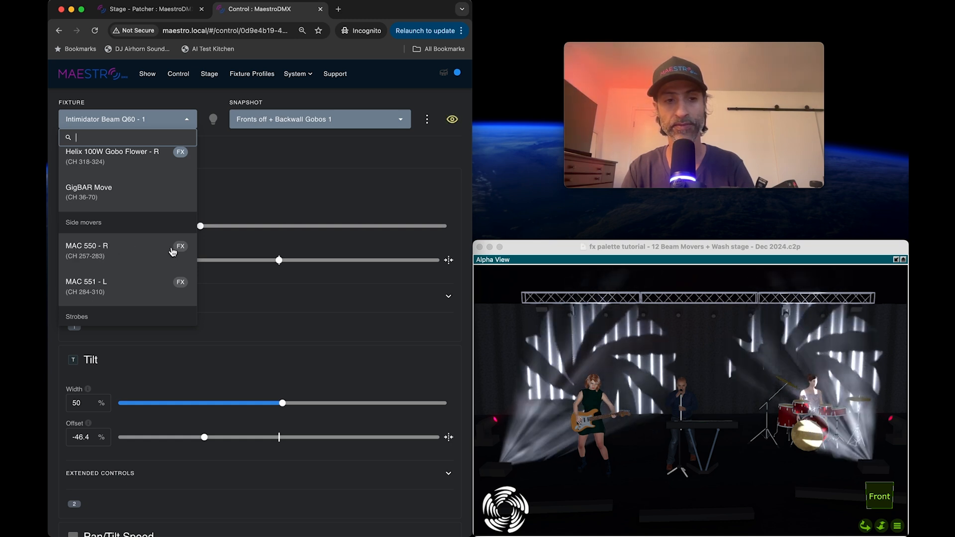
pyautogui.moveTo(182, 249)
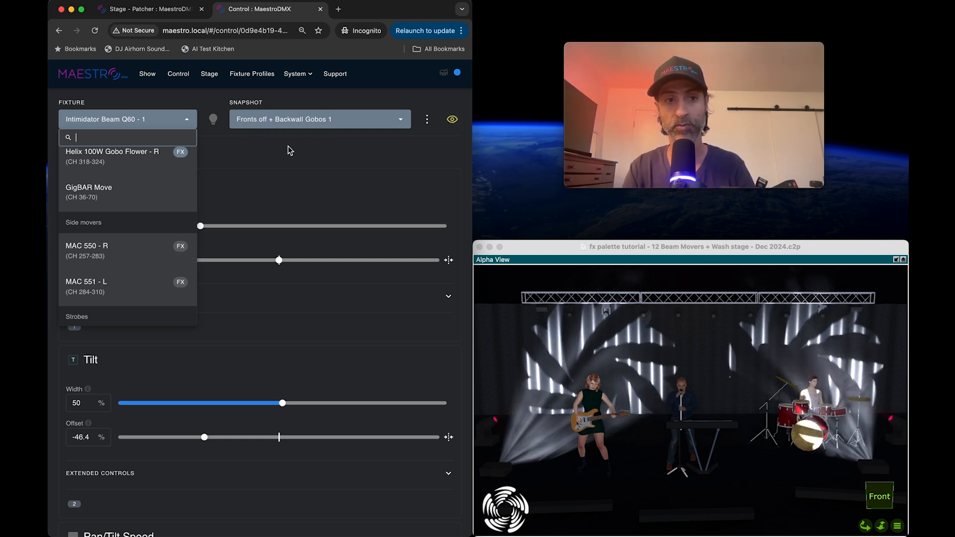
pyautogui.scroll(2, 134, 222)
pyautogui.scroll(1, 160, 181)
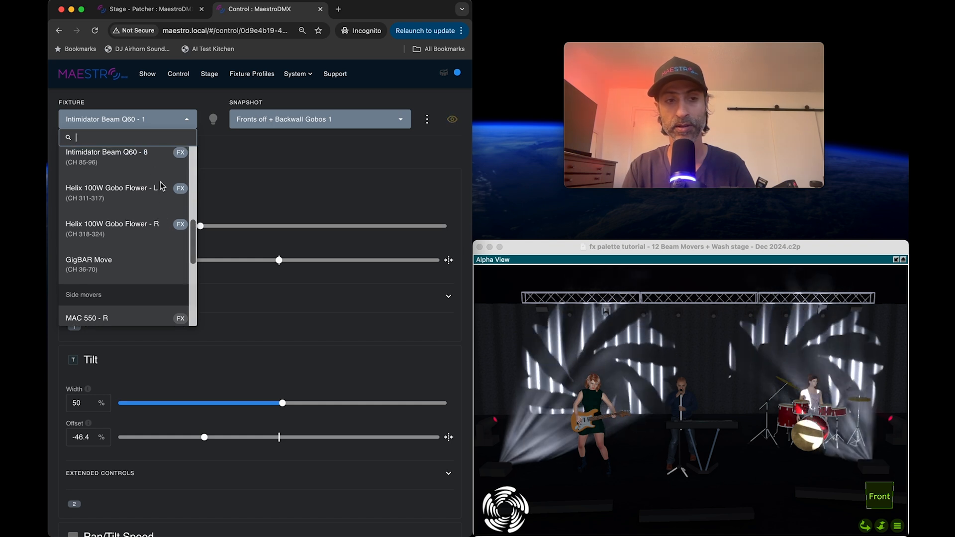
pyautogui.scroll(1, 135, 191)
pyautogui.scroll(1, 135, 191)
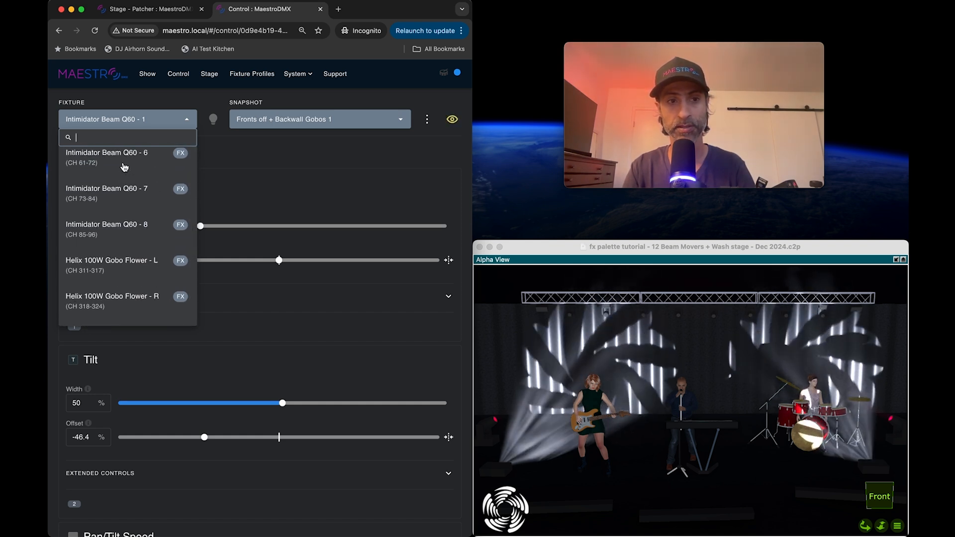
pyautogui.scroll(2, 147, 184)
pyautogui.scroll(-2, 149, 186)
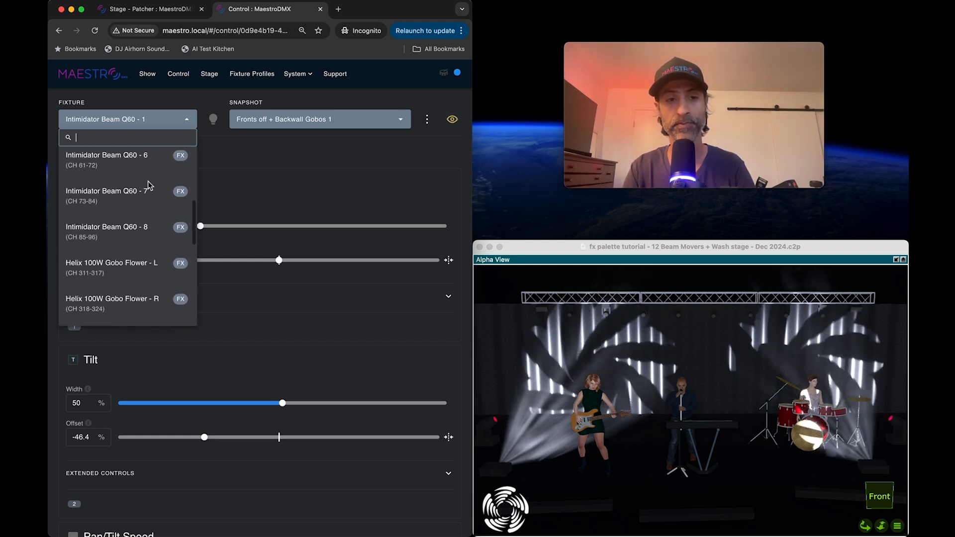
pyautogui.scroll(1, 144, 217)
pyautogui.scroll(-1, 143, 216)
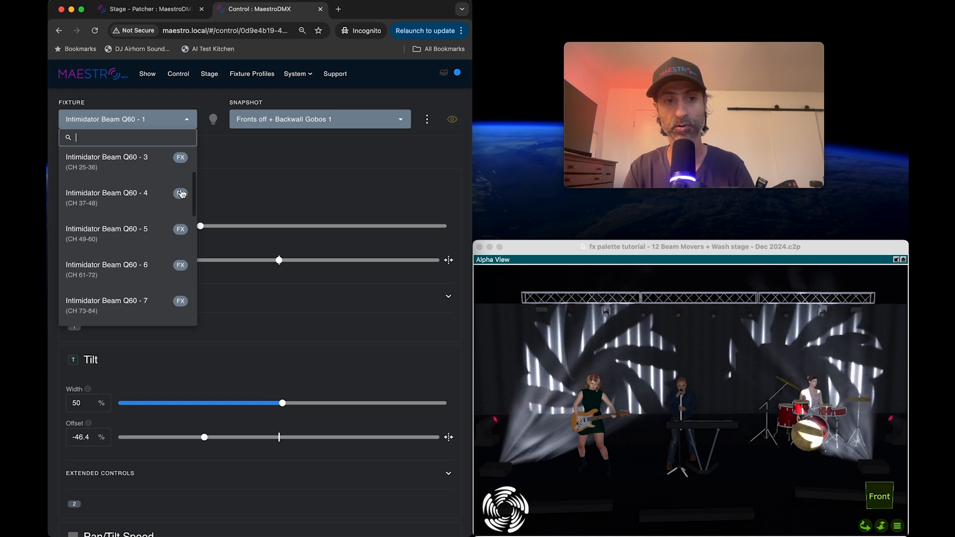
pyautogui.scroll(-1, 174, 264)
pyautogui.scroll(-1, 174, 265)
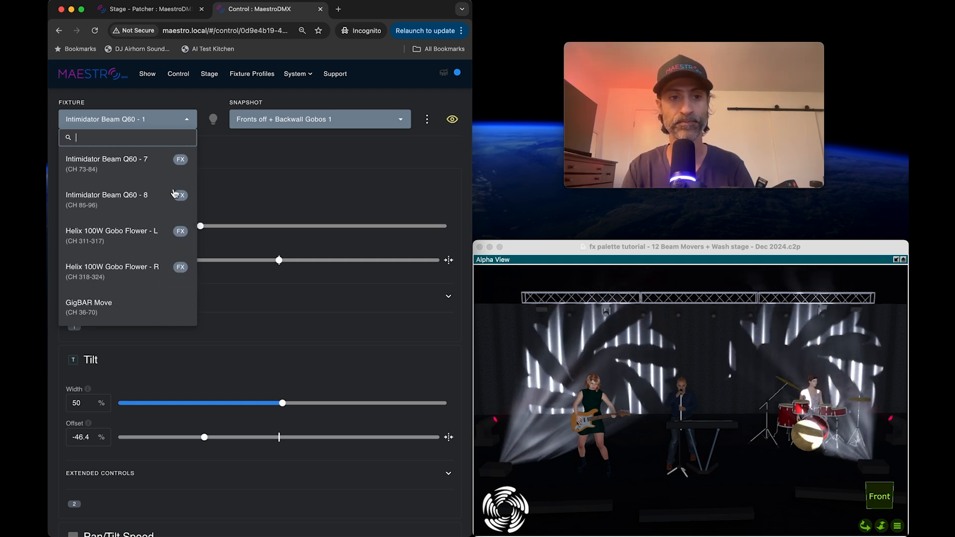
pyautogui.scroll(-1, 128, 230)
# Step: Show only the overridden channels of Helix 100W Gobo Flower - L and expand the Master Dimmer's extended controls
pyautogui.click(110, 205)
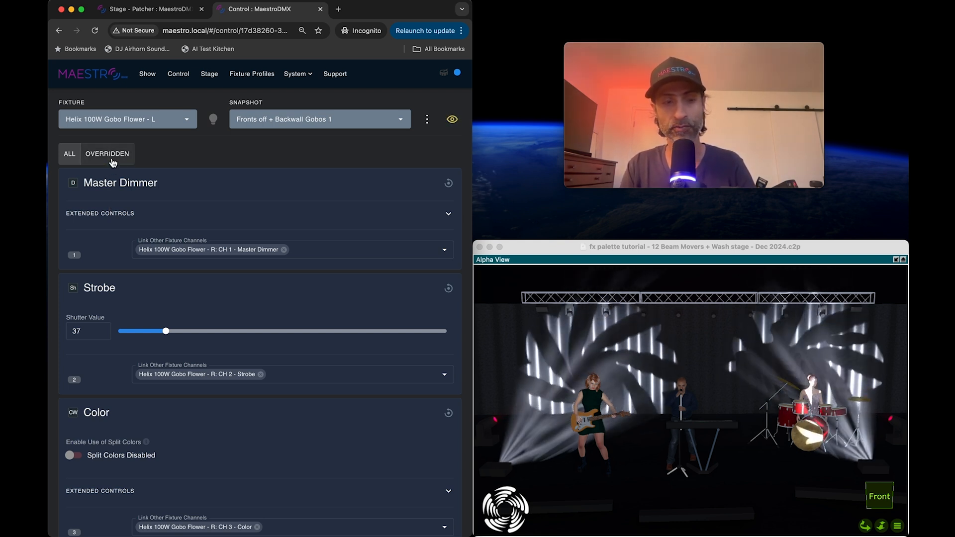
pyautogui.scroll(-7, 133, 324)
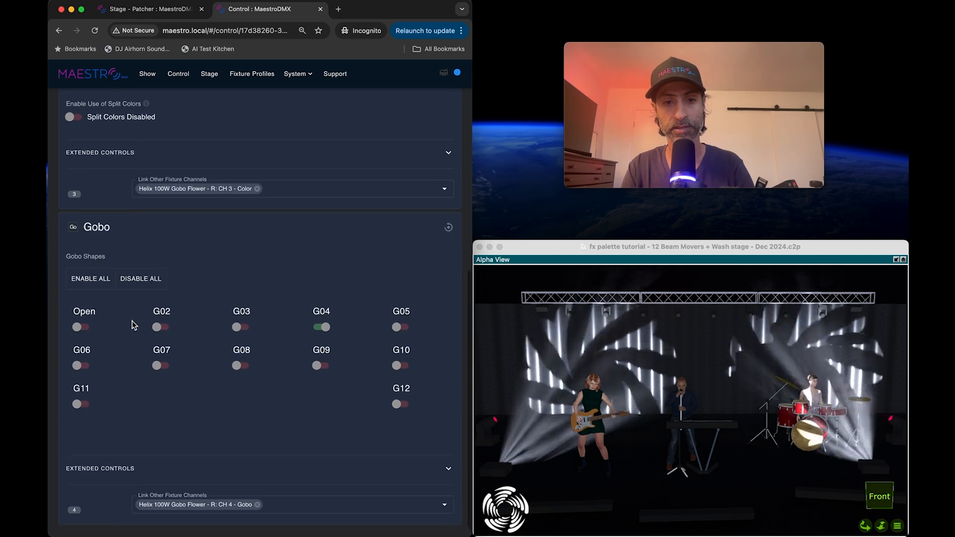
pyautogui.scroll(8, 132, 323)
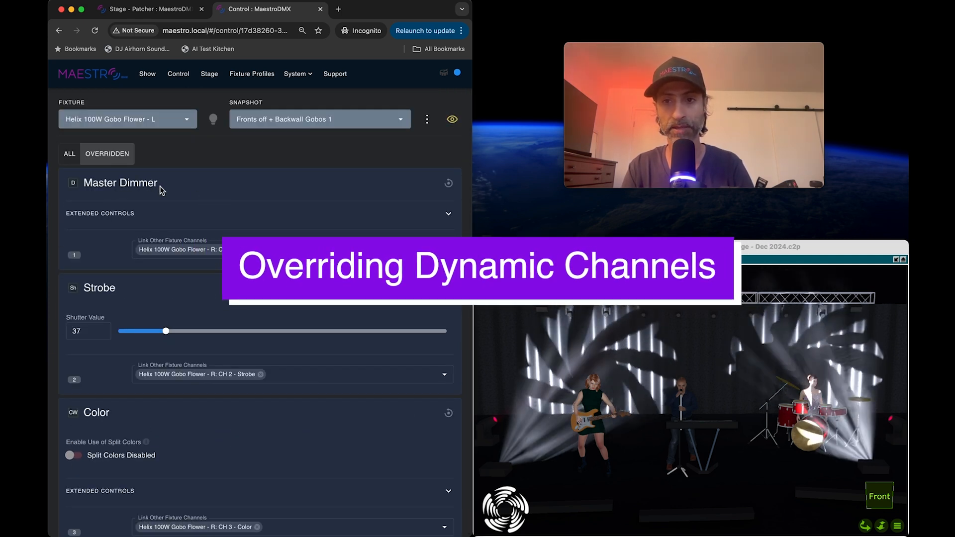
pyautogui.moveTo(74, 187)
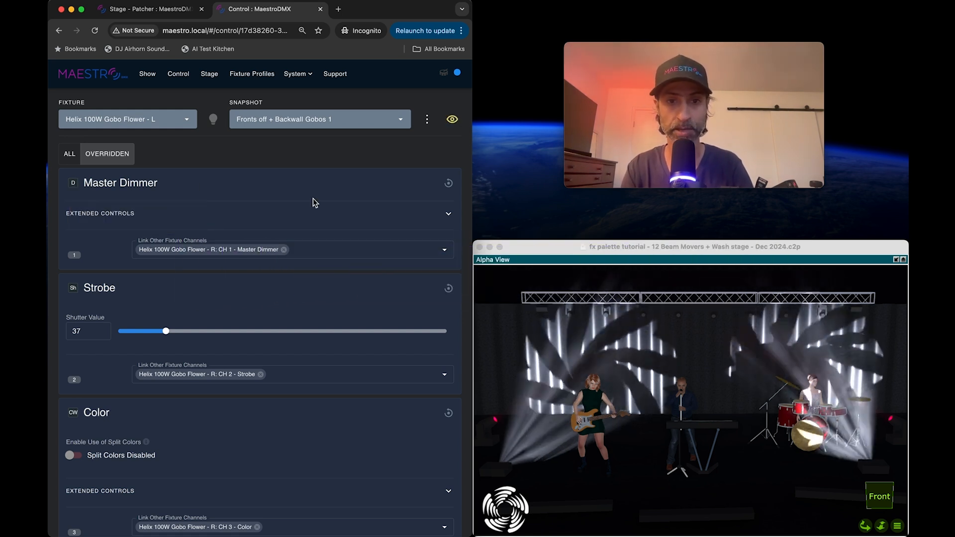
pyautogui.click(448, 215)
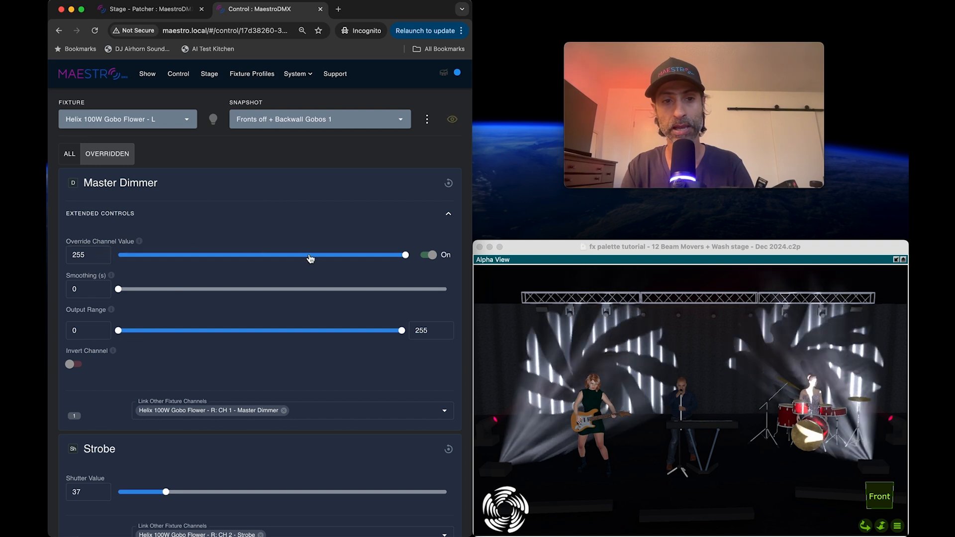
# Step: Collapse the Master Dimmer's extended controls and examine the overridden Strobe and Color channels with their linked fixture channels
pyautogui.moveTo(405, 258)
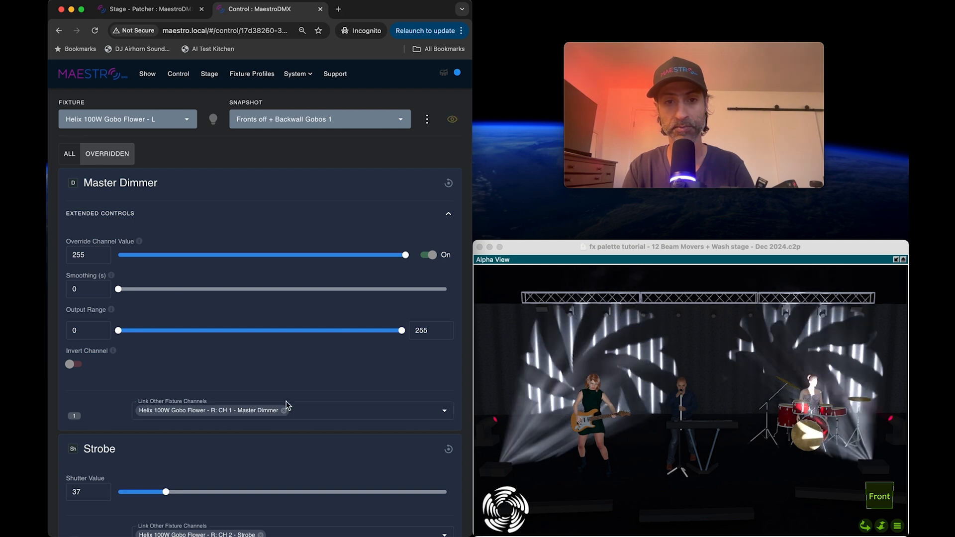
pyautogui.click(449, 217)
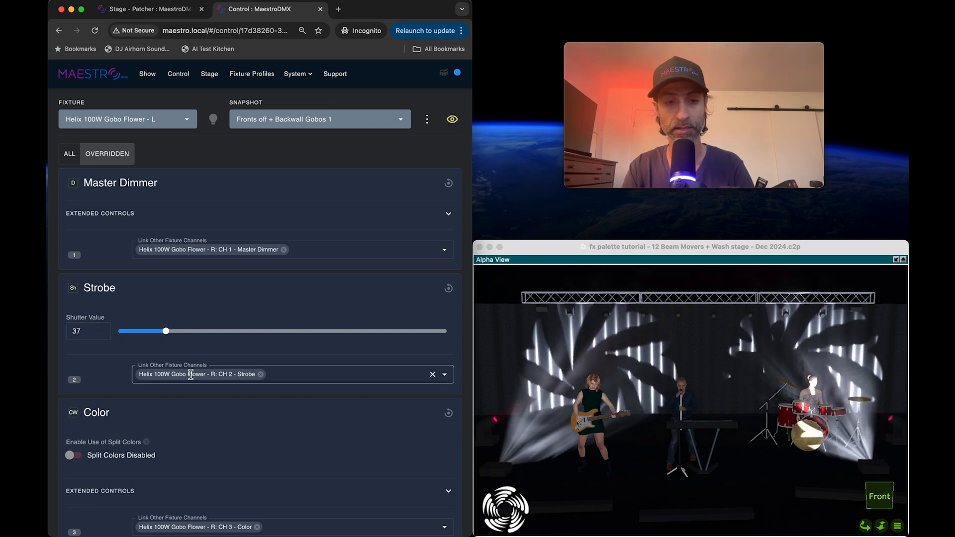
pyautogui.scroll(-5, 202, 357)
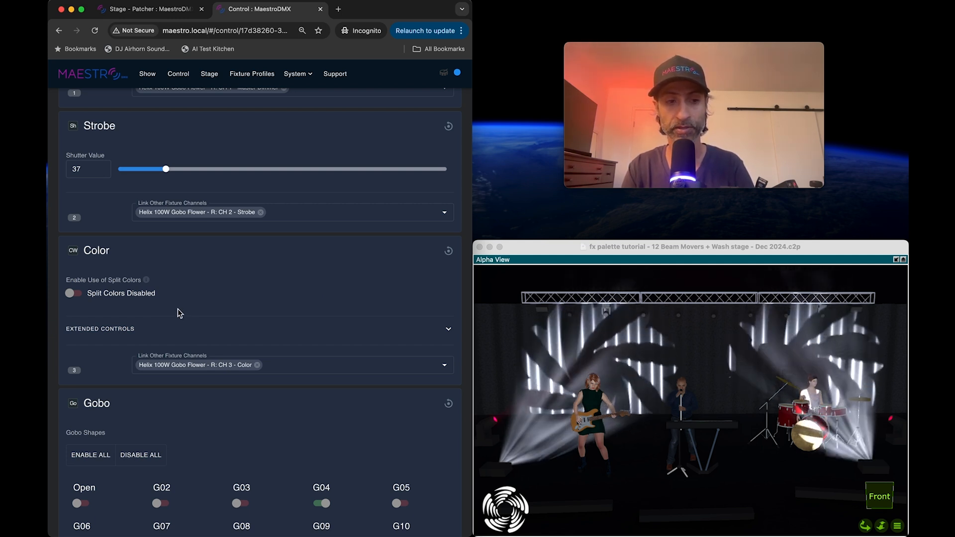
pyautogui.click(449, 330)
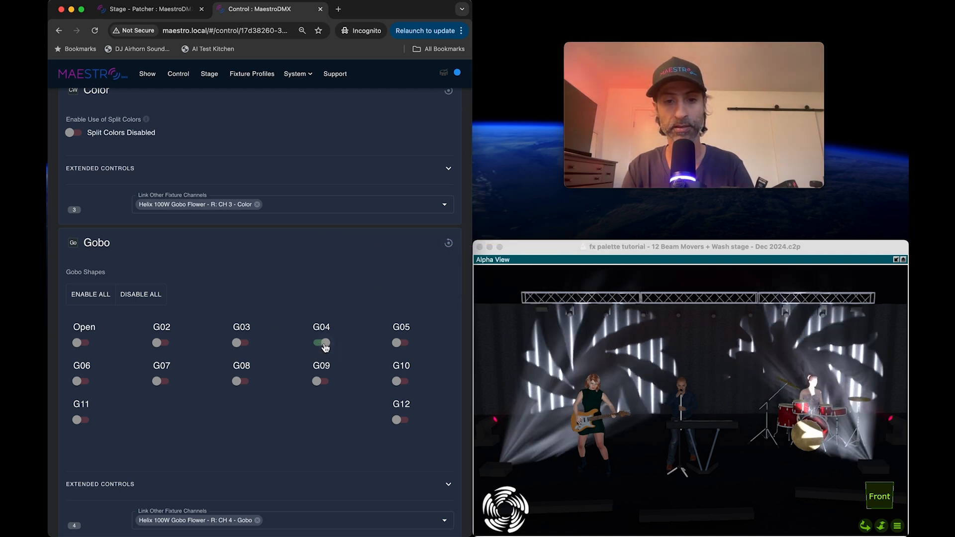
# Step: Try gobo shape G09 in place of G04 in the Gobo channel, and restore G04
pyautogui.click(325, 343)
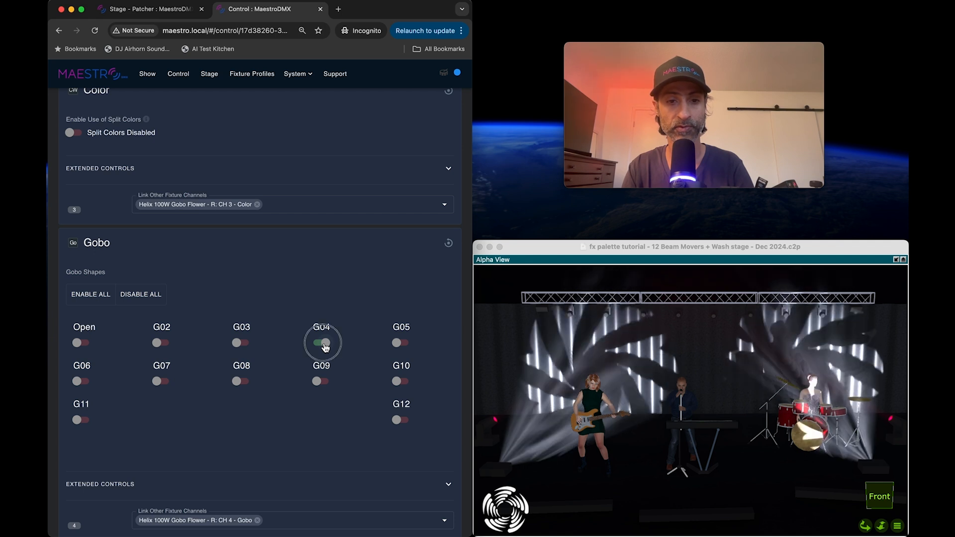
pyautogui.click(321, 382)
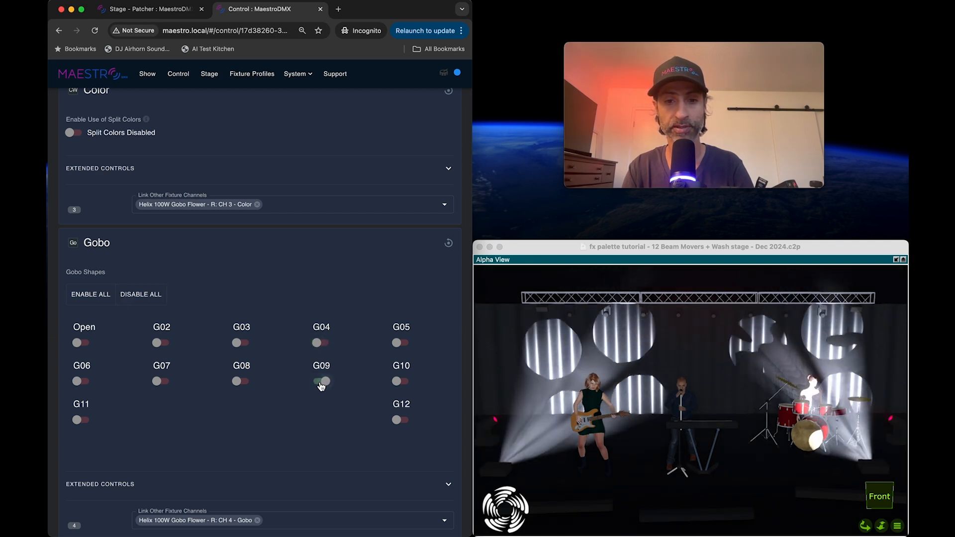
pyautogui.click(322, 382)
pyautogui.click(323, 343)
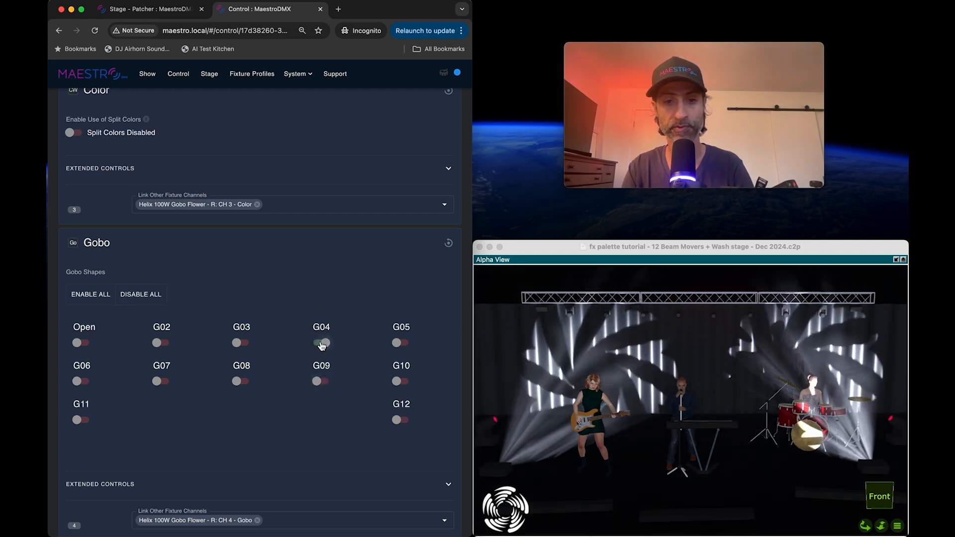
pyautogui.scroll(-1, 252, 405)
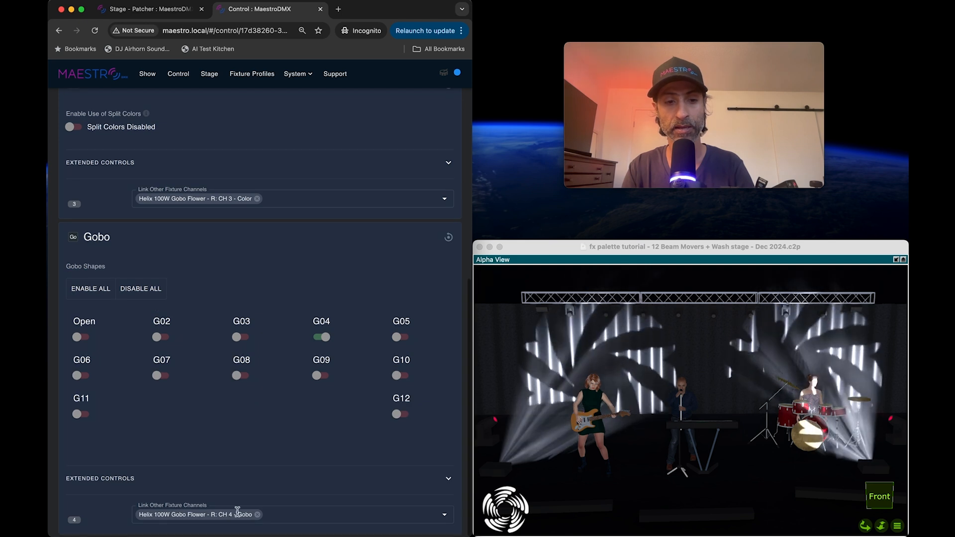
# Step: Preview the snapshots "Fronts Off + Backwall Gobos 2" and "Movers off" in turn
pyautogui.scroll(7, 214, 518)
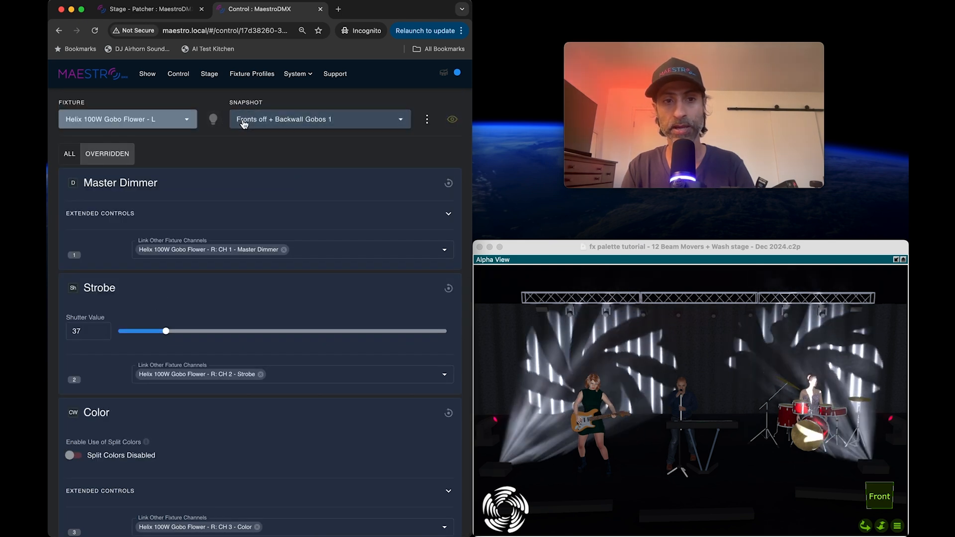
pyautogui.click(330, 124)
pyautogui.click(295, 268)
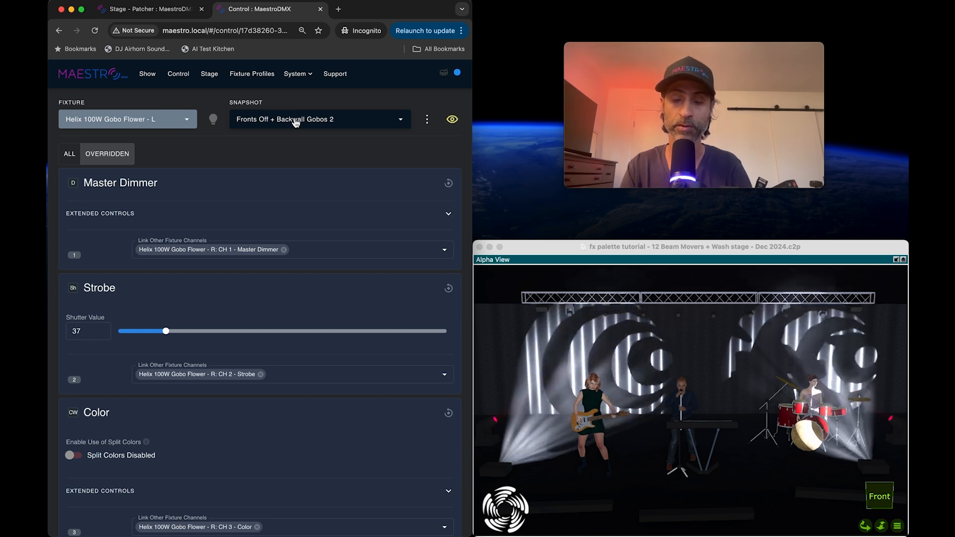
pyautogui.click(295, 123)
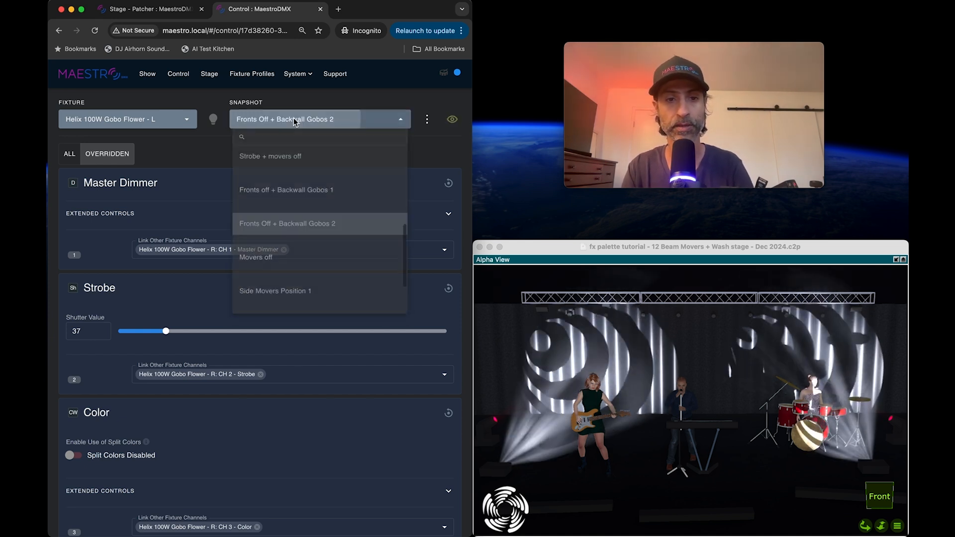
pyautogui.click(269, 269)
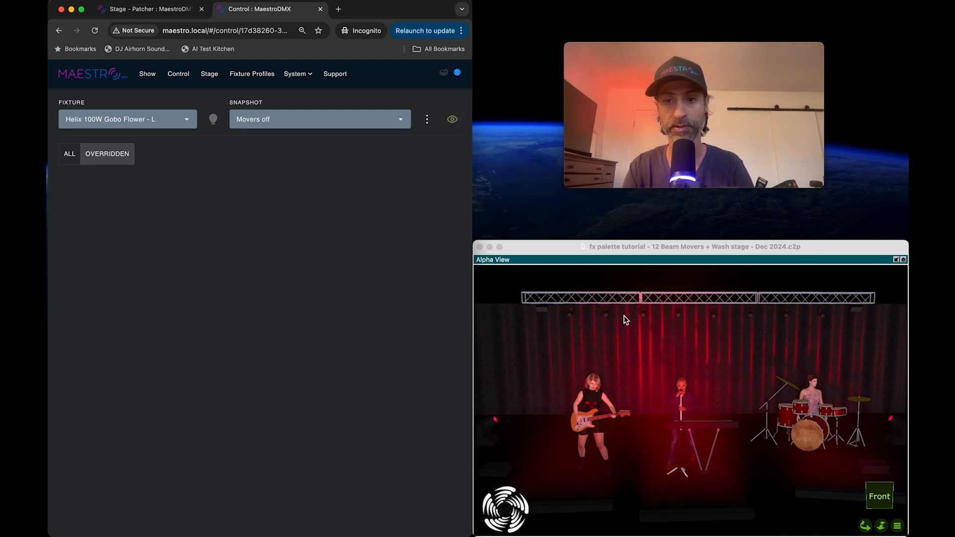
# Step: Switch to the fixture Intimidator Beam Q60 - 1 and preview the snapshots Side Movers Position 1, 2 and 3 in turn
pyautogui.click(145, 124)
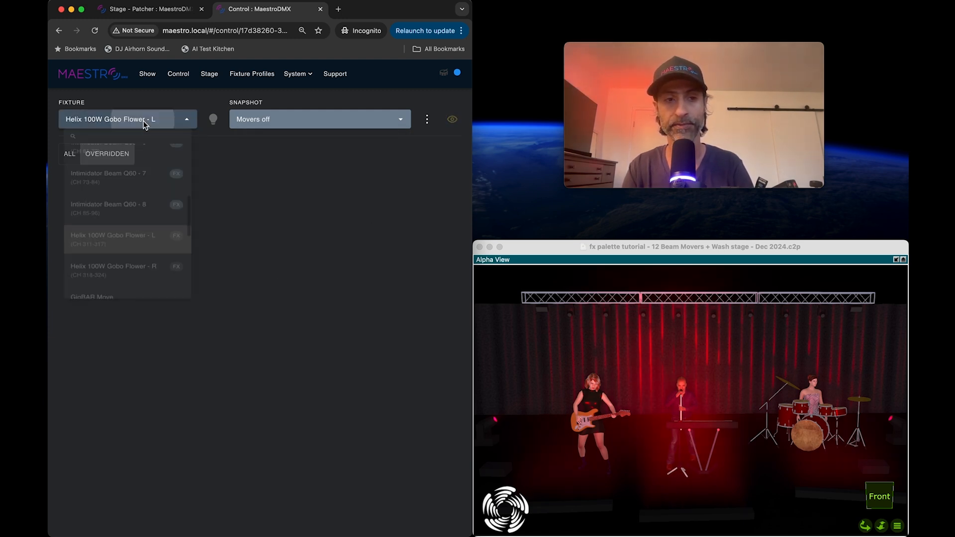
pyautogui.scroll(10, 120, 199)
pyautogui.click(128, 182)
pyautogui.click(285, 118)
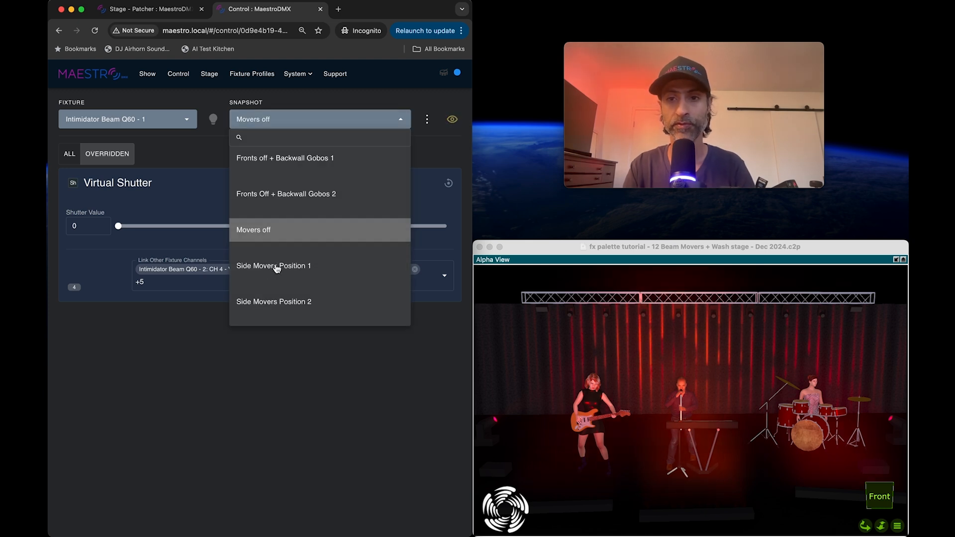
pyautogui.scroll(-1, 277, 267)
pyautogui.click(280, 230)
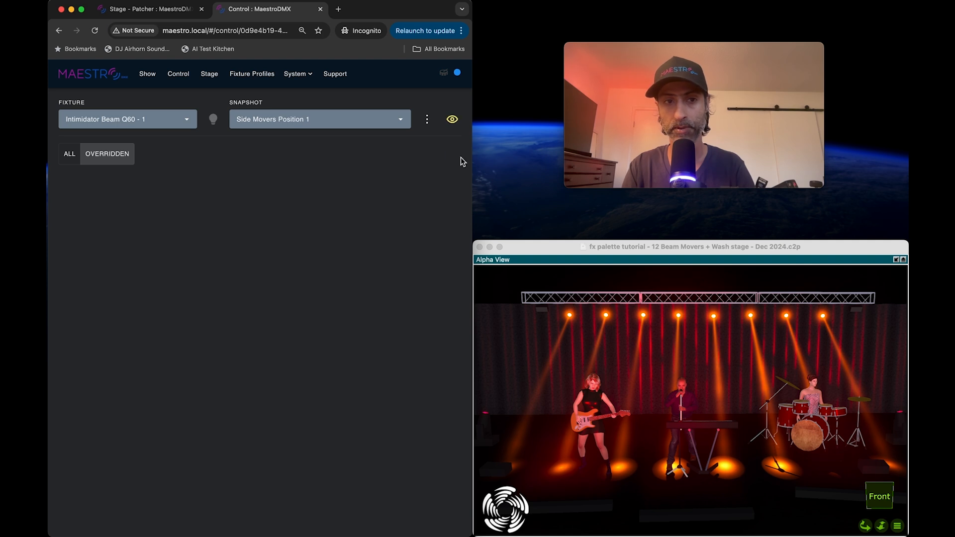
pyautogui.click(309, 119)
pyautogui.click(291, 268)
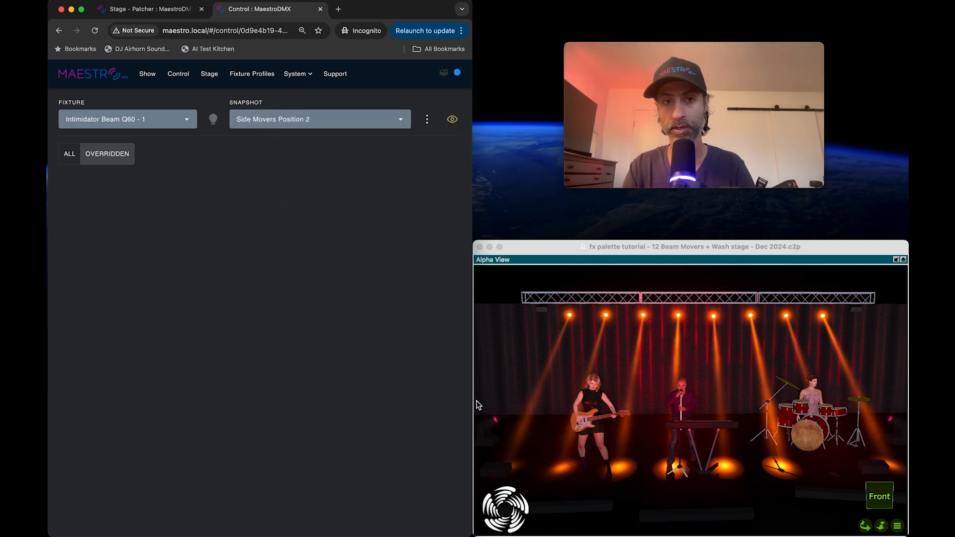
pyautogui.click(328, 131)
pyautogui.click(288, 302)
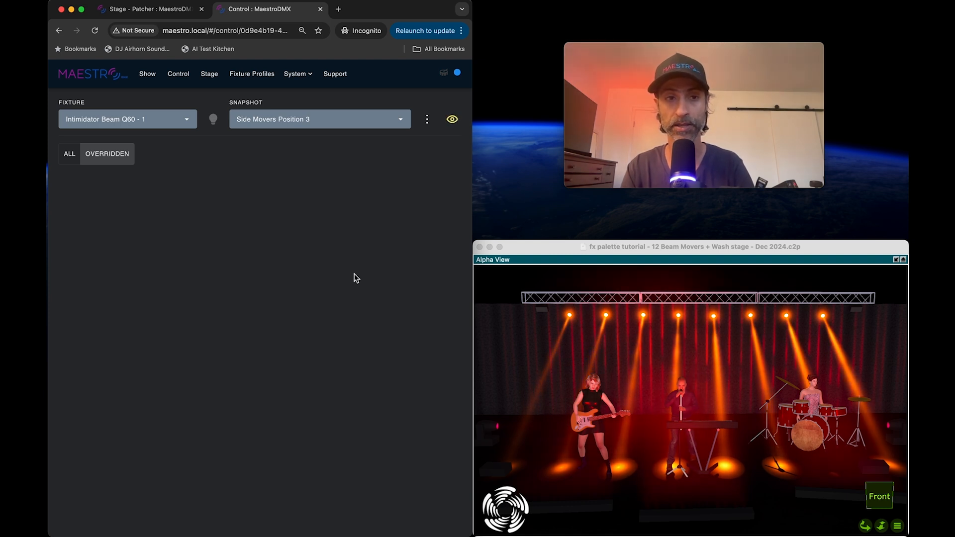
# Step: Return Intimidator Beam Q60 - 1 to the Fixture Default snapshot
pyautogui.click(369, 129)
pyautogui.scroll(5, 348, 196)
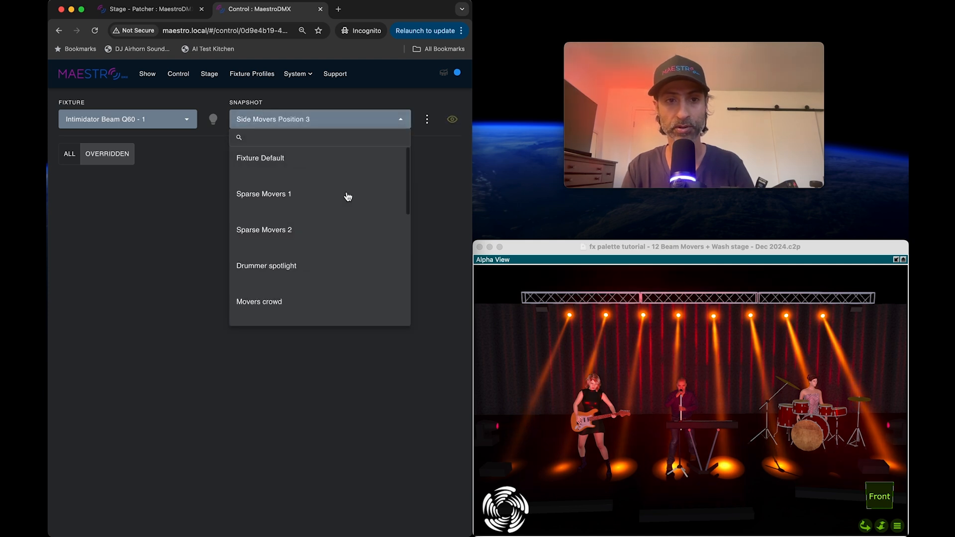
pyautogui.click(283, 160)
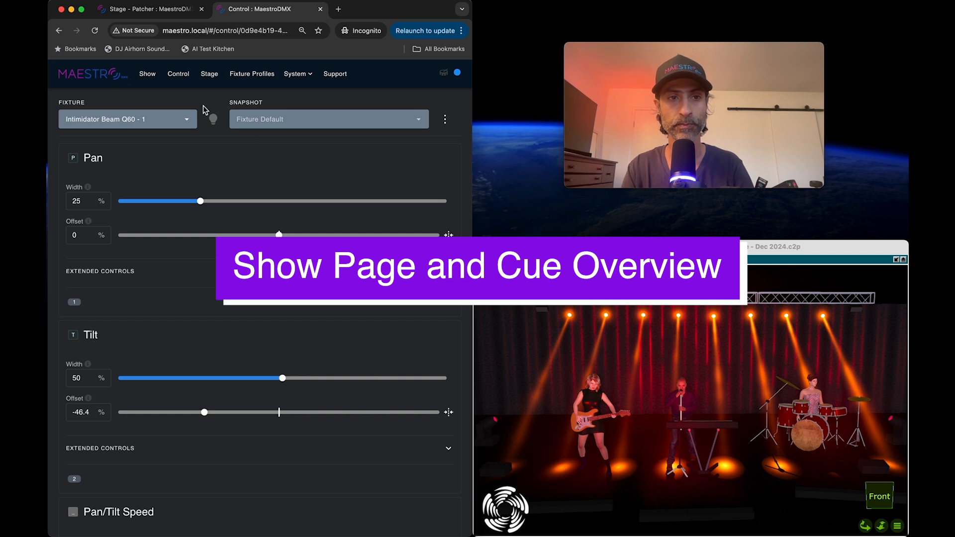
# Step: Open the Show page and examine the pattern, palette and live settings of the Washes, Strobes and Side Movers groups, returning to Movers
pyautogui.click(150, 75)
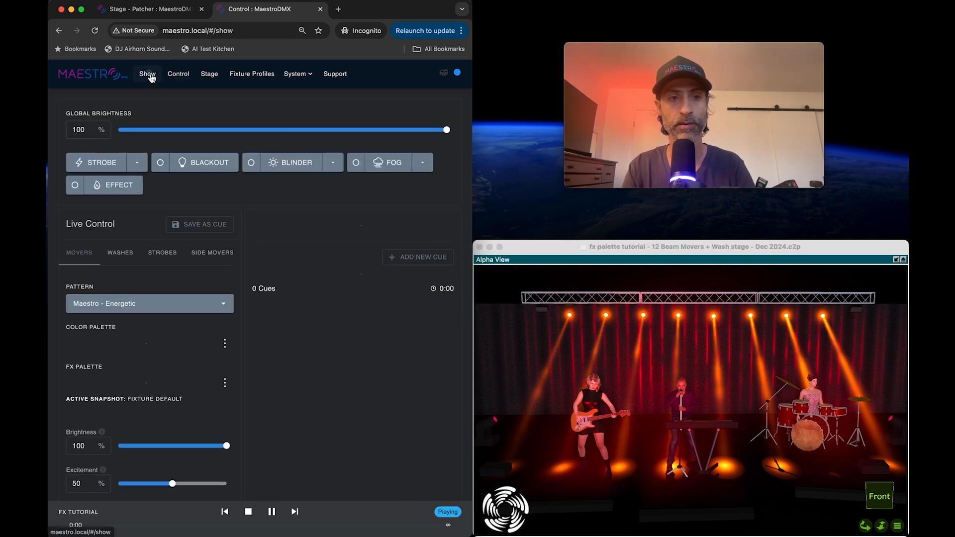
pyautogui.scroll(-1, 181, 292)
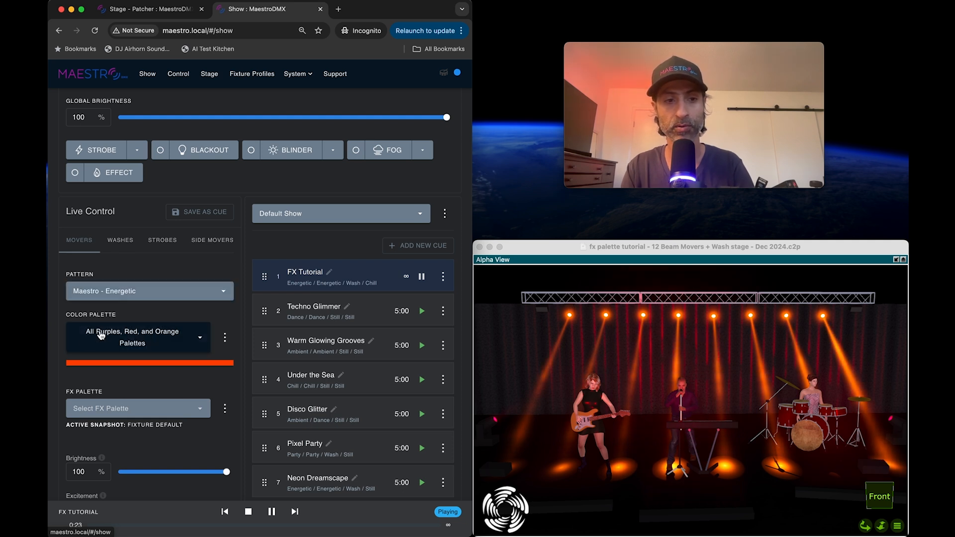
pyautogui.click(121, 243)
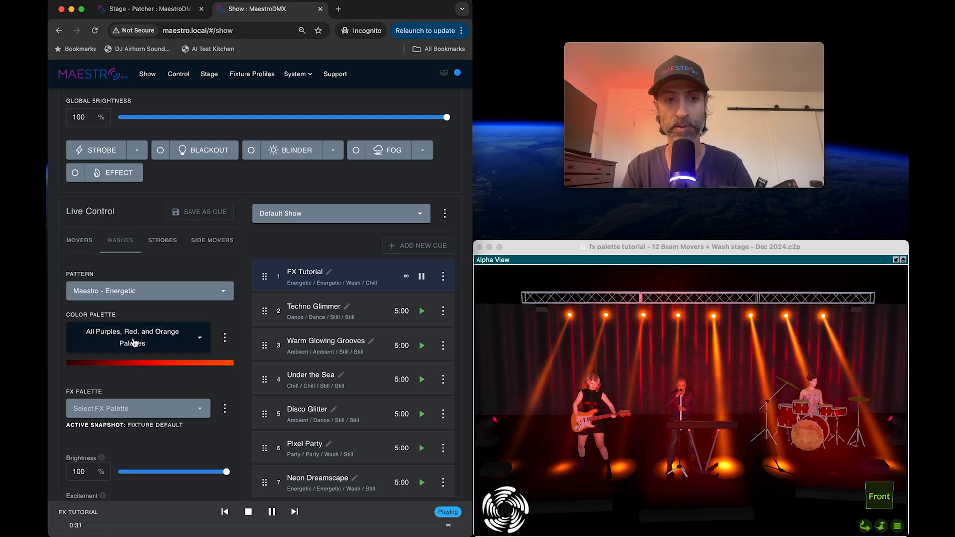
pyautogui.click(164, 242)
pyautogui.click(202, 243)
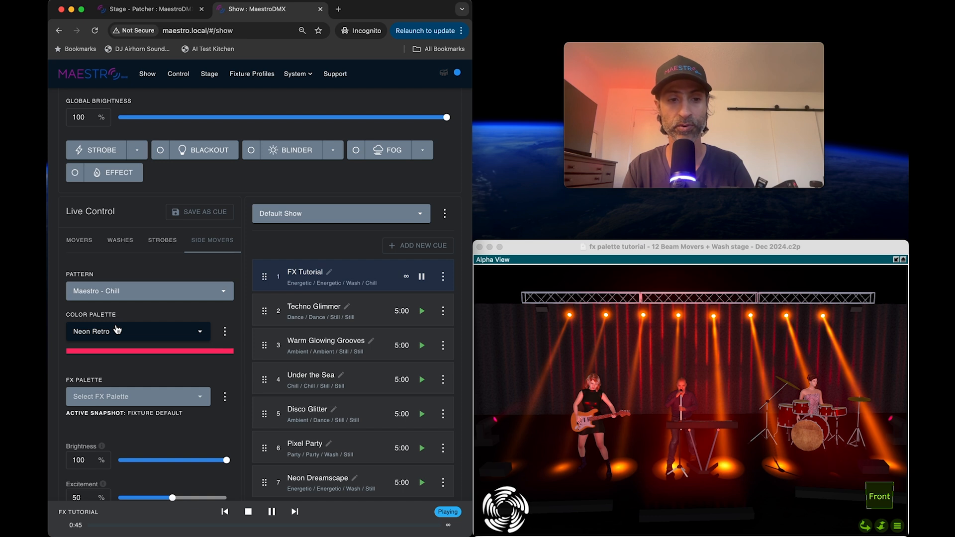
pyautogui.scroll(-4, 118, 329)
pyautogui.scroll(1, 115, 348)
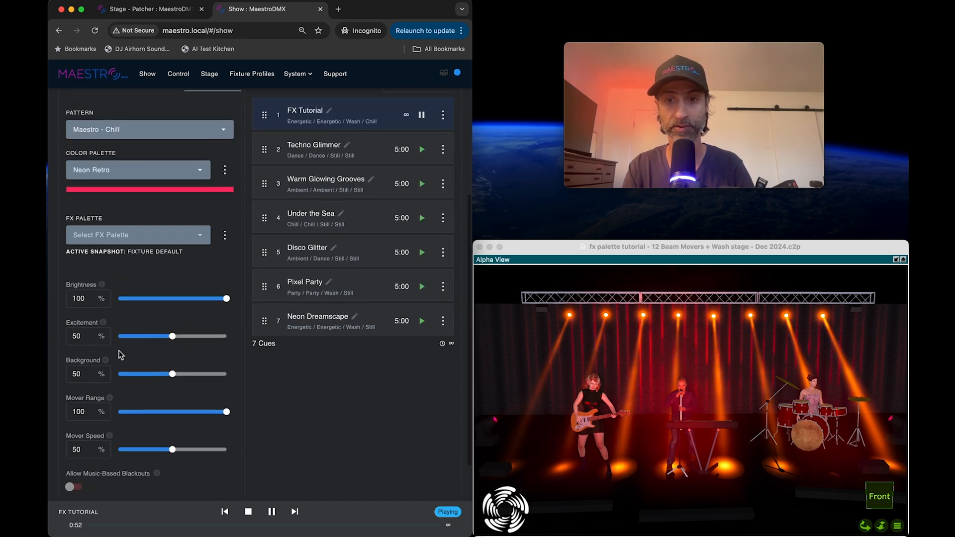
pyautogui.scroll(4, 120, 373)
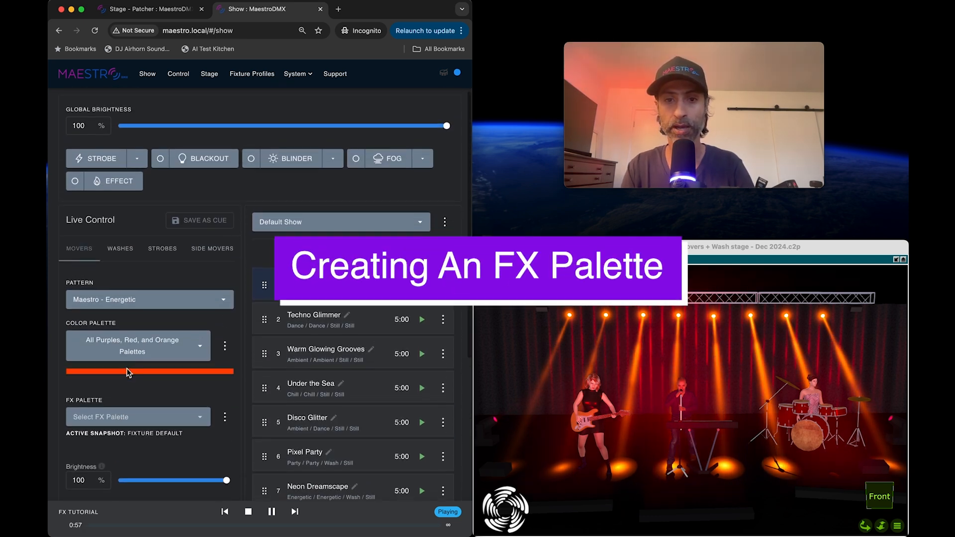
# Step: Add an FX palette for the Movers group named "Main Show" with the description "My tutorial fx palette"
pyautogui.scroll(-2, 128, 369)
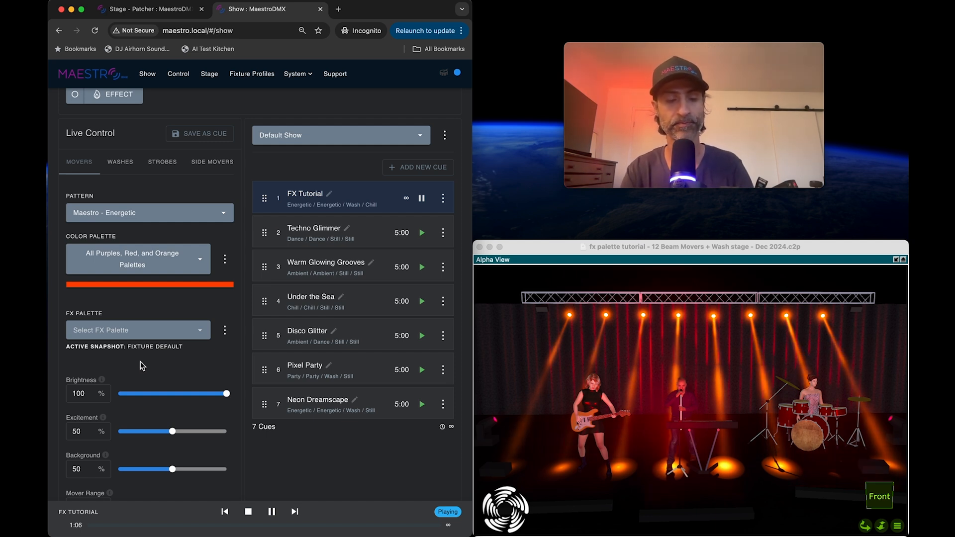
pyautogui.click(224, 334)
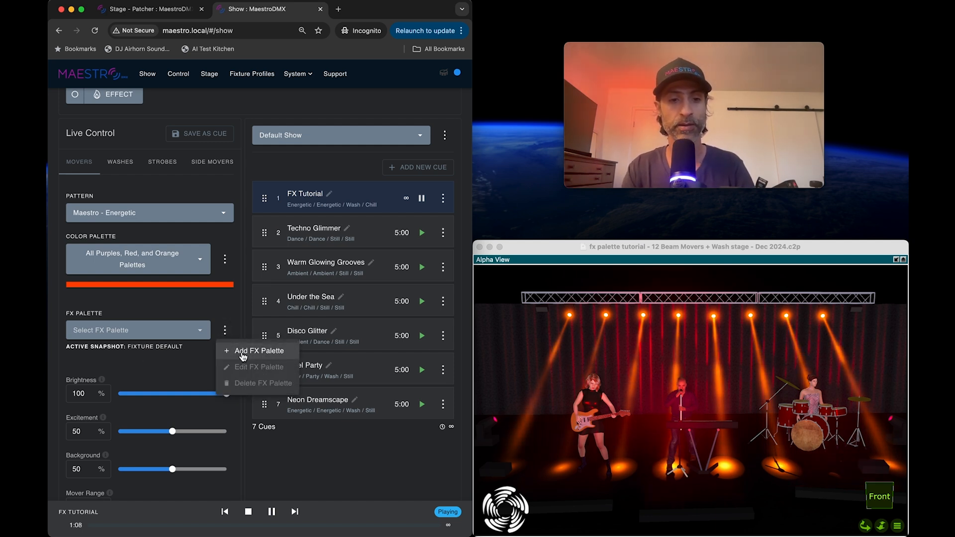
pyautogui.click(243, 356)
pyautogui.click(158, 268)
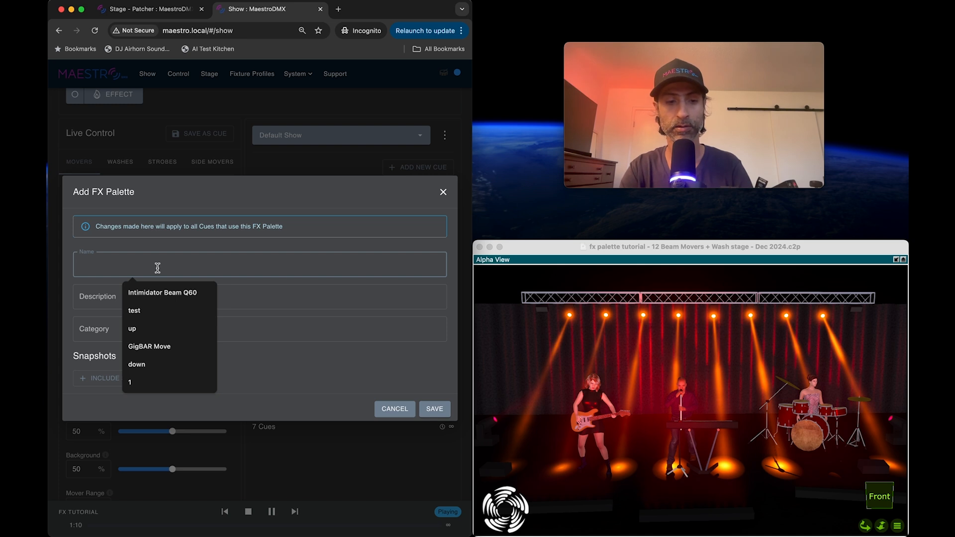
pyautogui.write('Main Show')
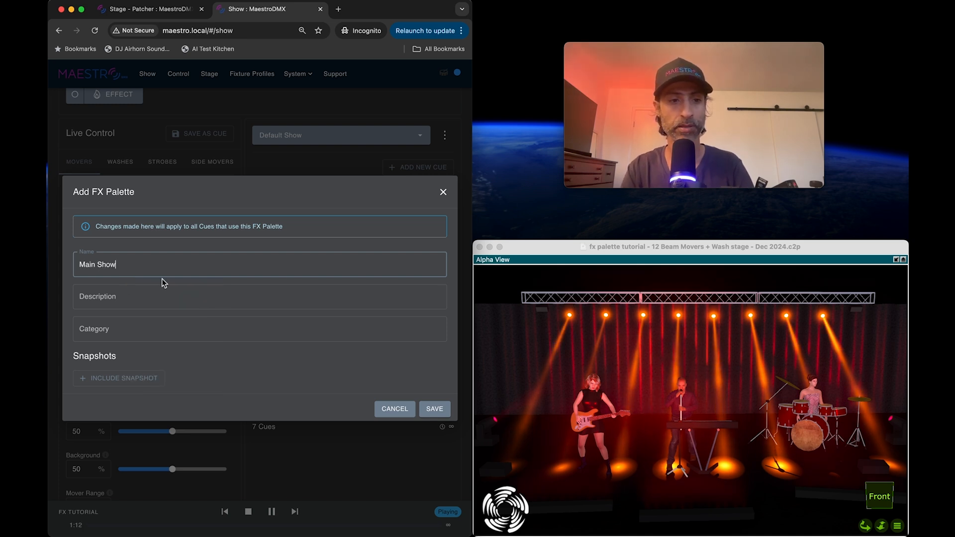
pyautogui.click(148, 297)
pyautogui.write('My t')
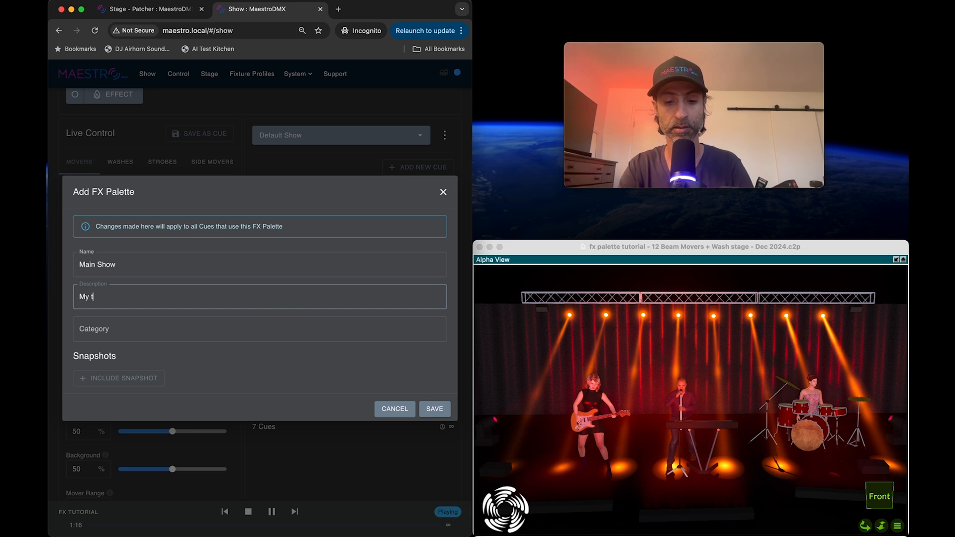
pyautogui.write('utorial fx pal')
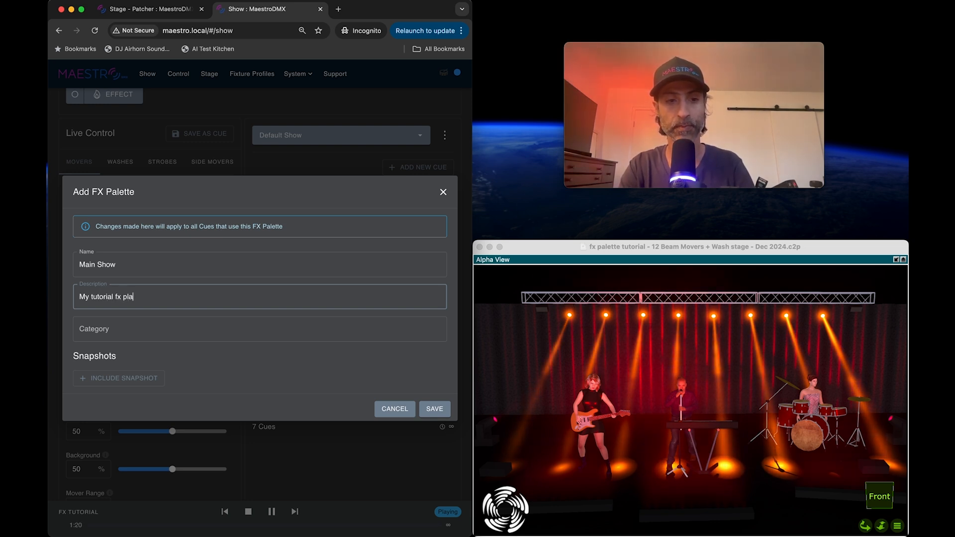
pyautogui.press('BackSpace')
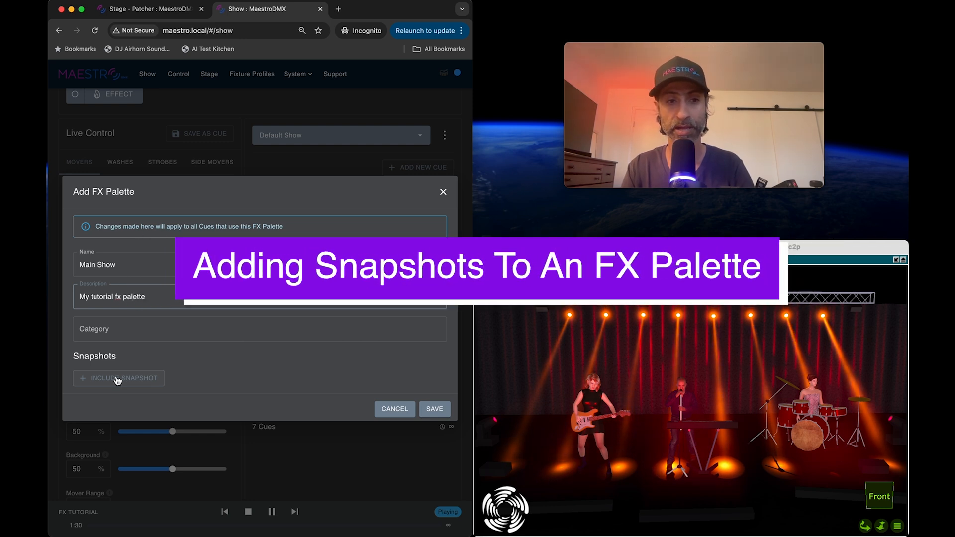
# Step: Include a snapshot in the new Main Show FX palette, previewing Movers off and choosing it for the entry
pyautogui.click(123, 382)
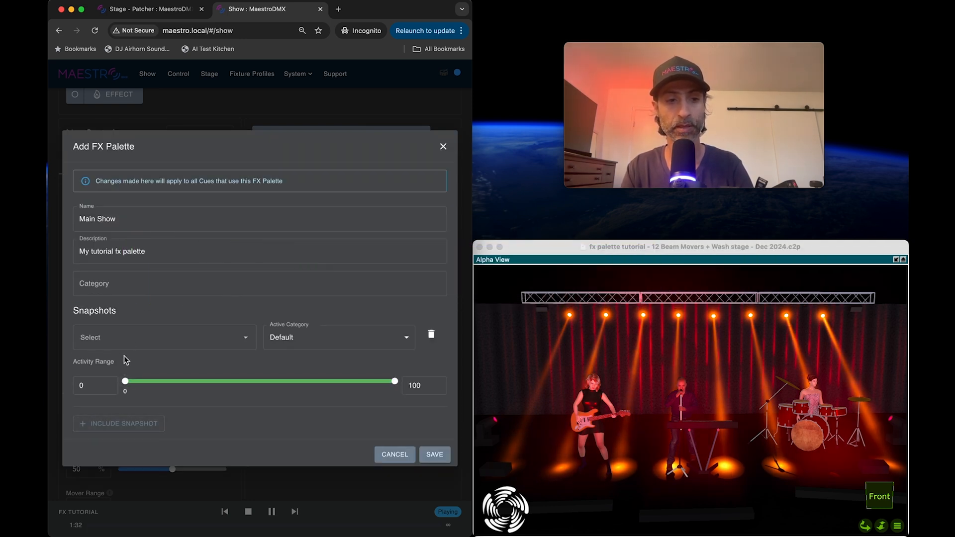
pyautogui.click(131, 338)
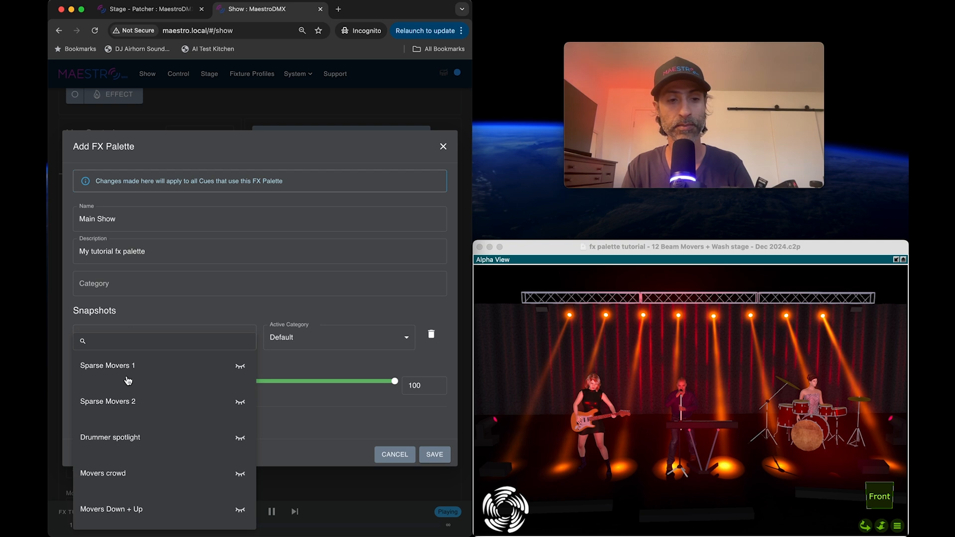
pyautogui.scroll(-2, 129, 381)
pyautogui.scroll(-5, 129, 381)
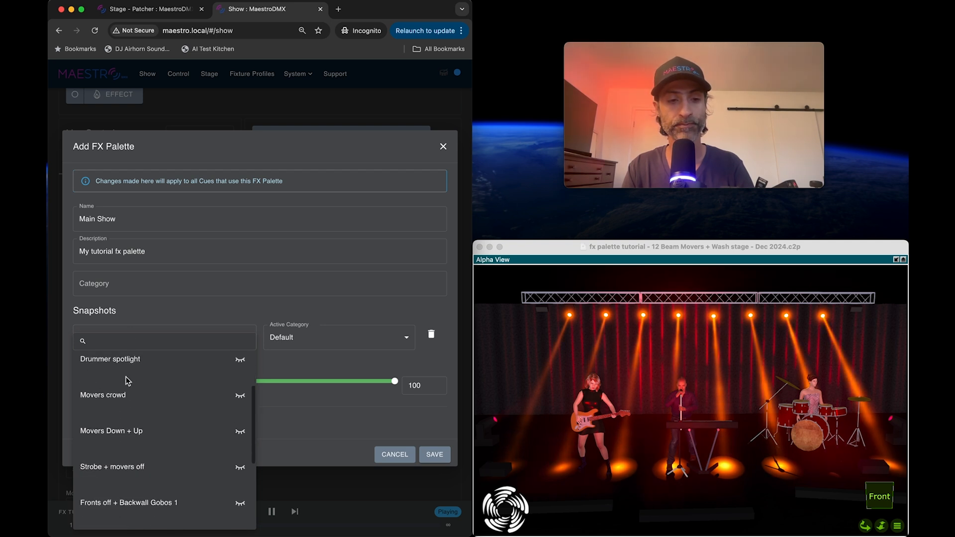
pyautogui.scroll(-2, 126, 381)
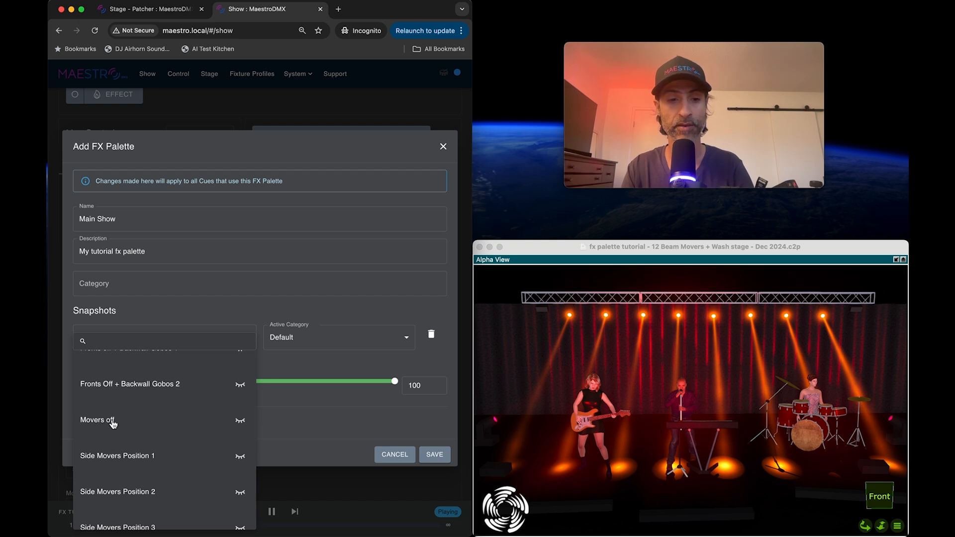
pyautogui.click(240, 421)
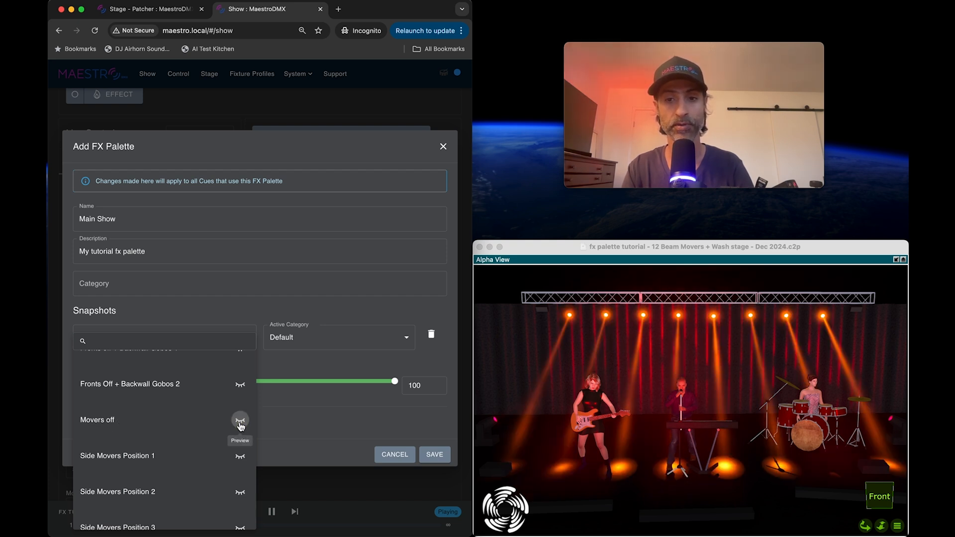
pyautogui.click(240, 422)
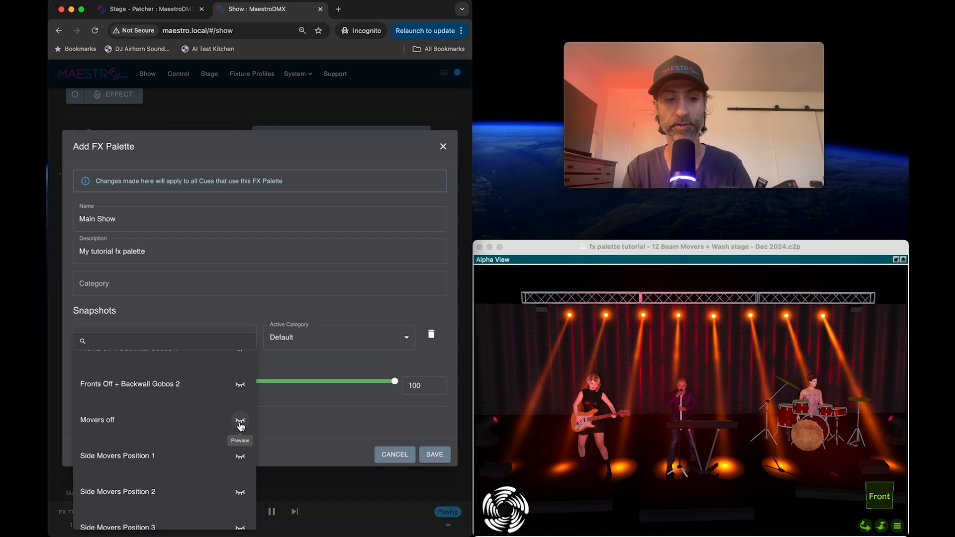
pyautogui.click(120, 420)
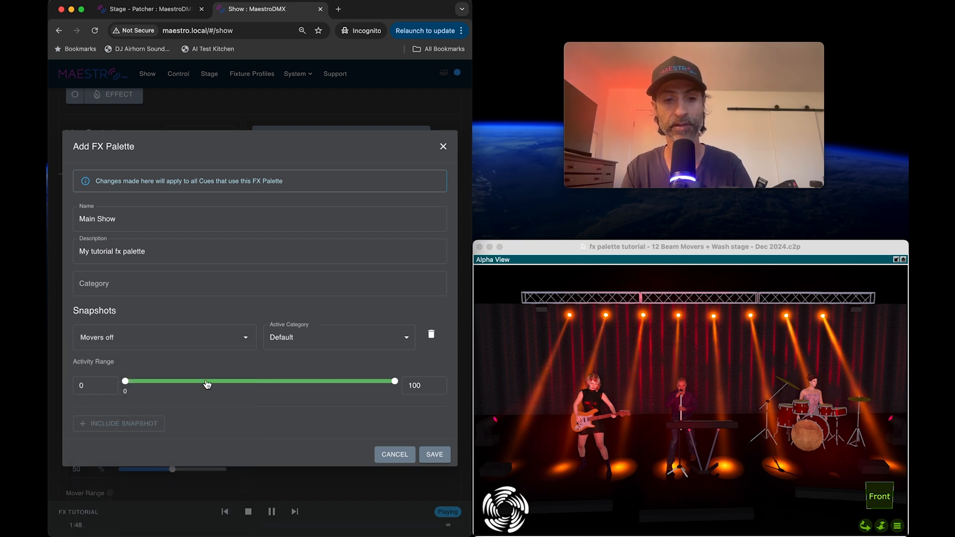
# Step: Set the Movers off snapshot's active category to No Kick Drum and save the Main Show palette
pyautogui.click(295, 344)
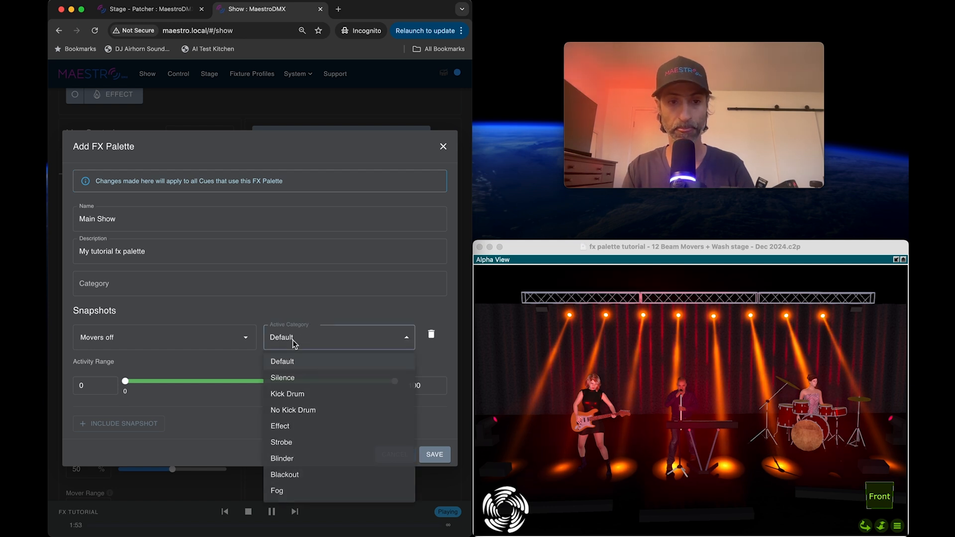
pyautogui.click(291, 411)
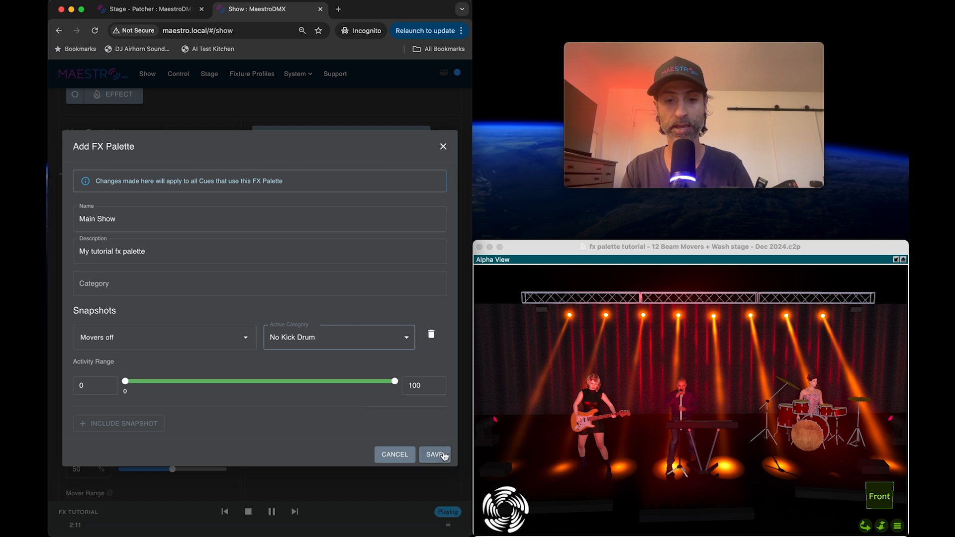
pyautogui.click(442, 455)
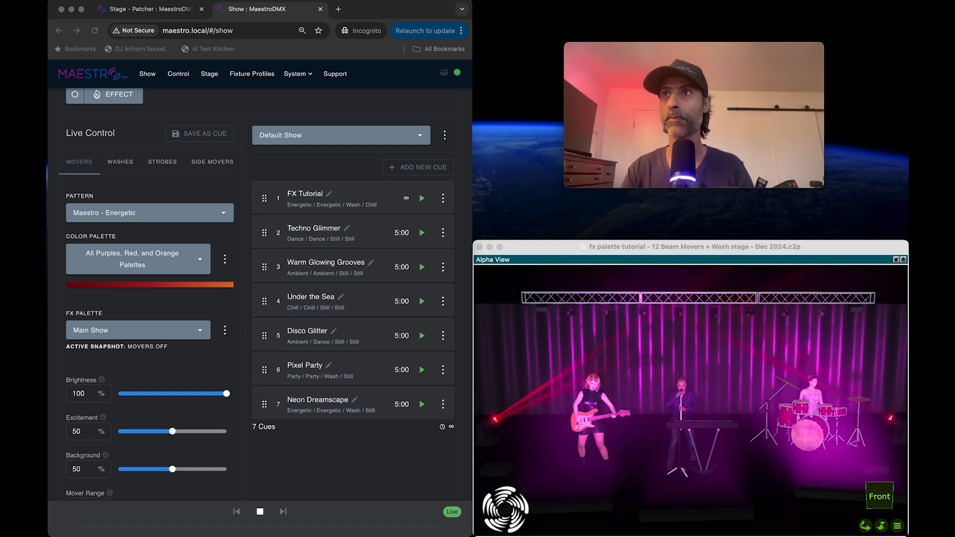
pyautogui.press('XF86AudioLowerVolume')
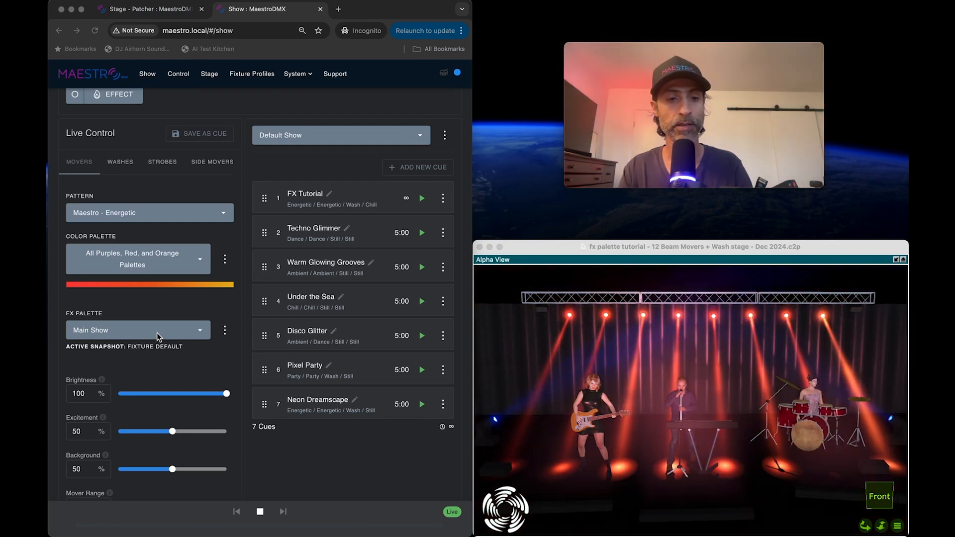
# Step: Reopen the Main Show FX palette for editing and include a second snapshot entry with the active category Silence
pyautogui.click(225, 332)
pyautogui.click(230, 365)
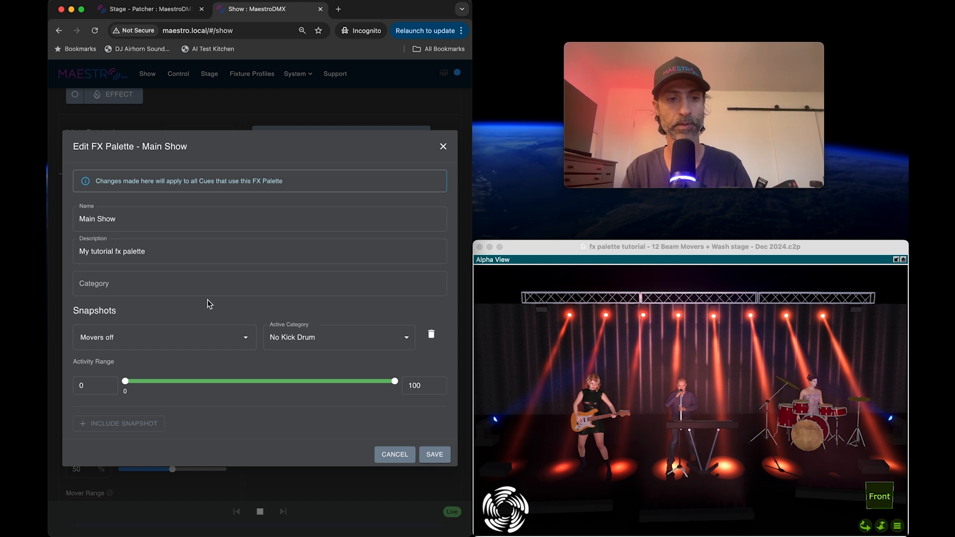
pyautogui.click(128, 427)
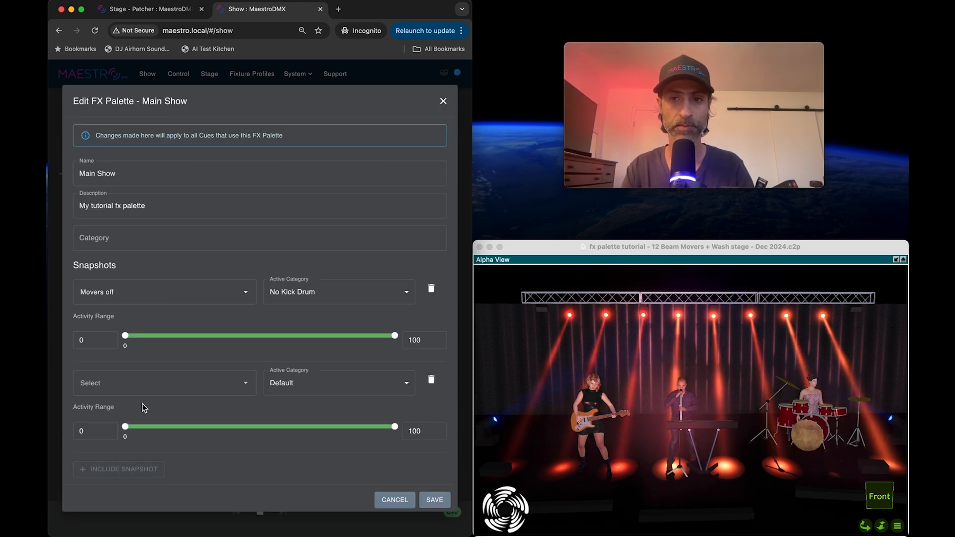
pyautogui.click(291, 385)
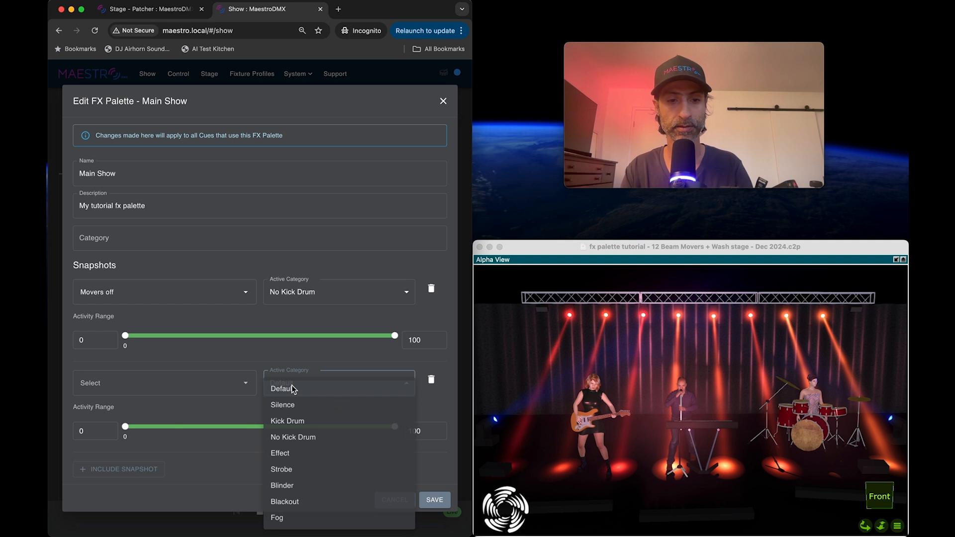
pyautogui.click(292, 410)
# Step: Preview Movers Down + Up, choose it as the snapshot for the Silence entry and save the palette
pyautogui.click(204, 413)
pyautogui.scroll(-4, 169, 418)
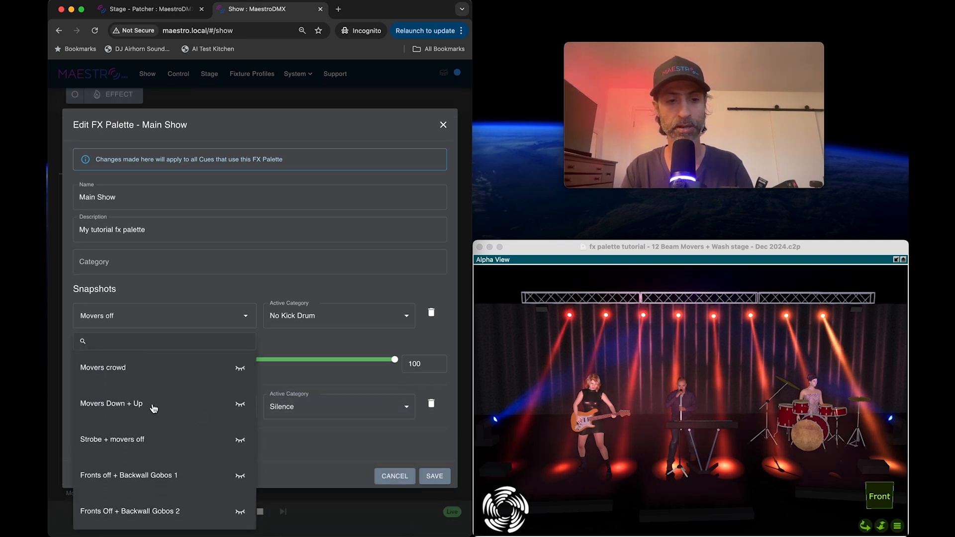
pyautogui.click(240, 404)
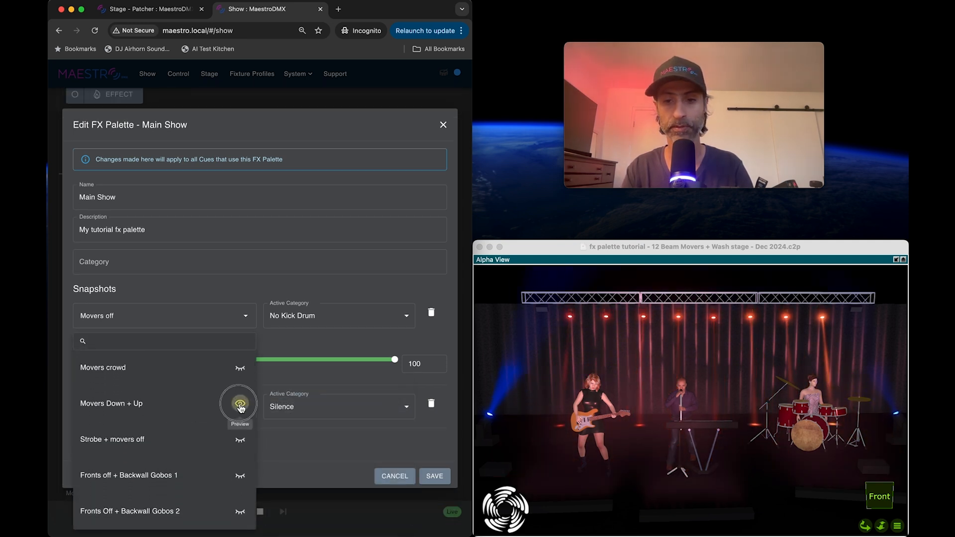
pyautogui.click(132, 403)
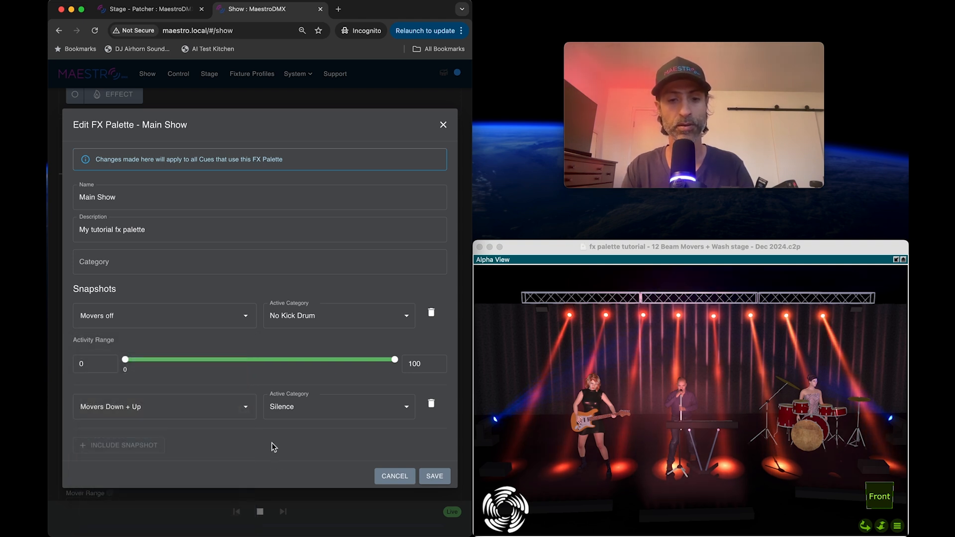
pyautogui.click(434, 476)
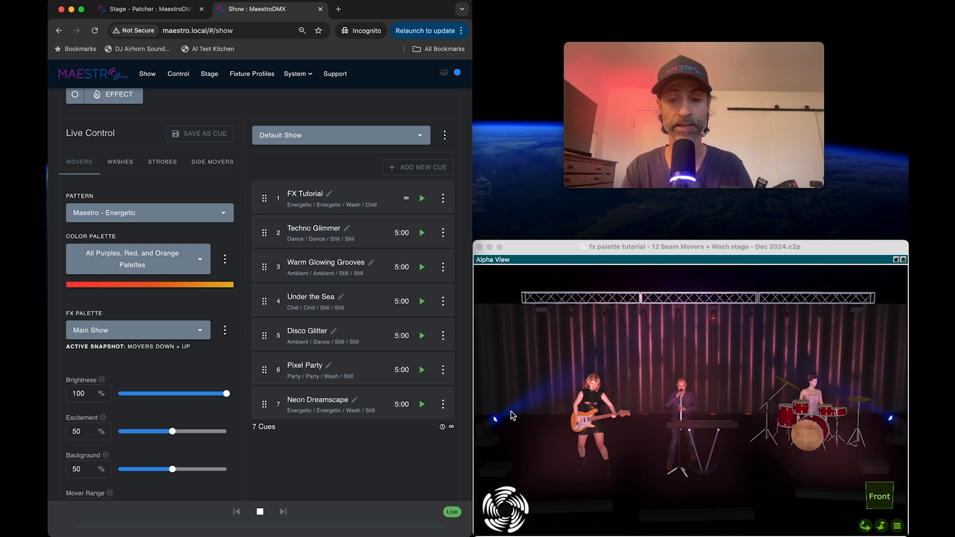
# Step: Apply the Main Show FX palette to the Side Movers, Strobes and Washes fixture groups
pyautogui.click(212, 165)
pyautogui.click(127, 318)
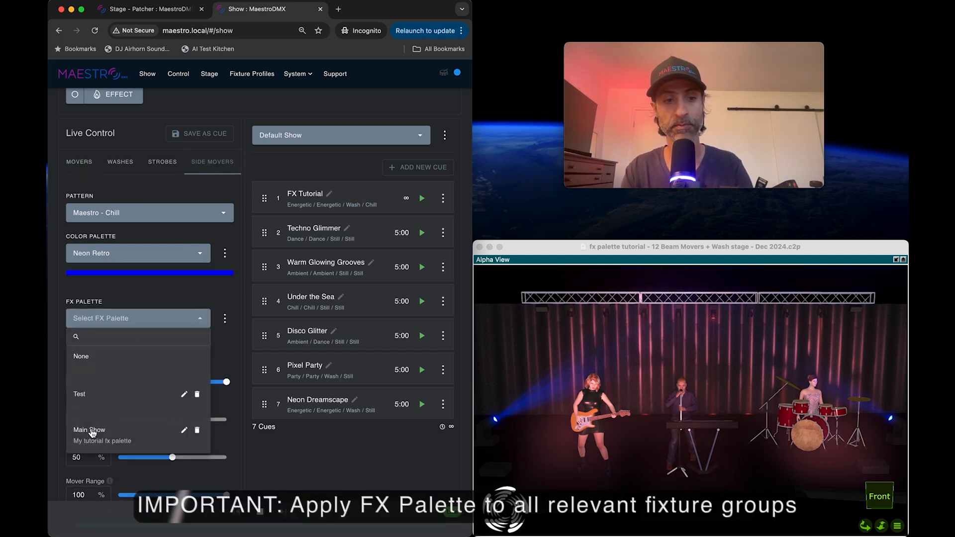
pyautogui.click(92, 430)
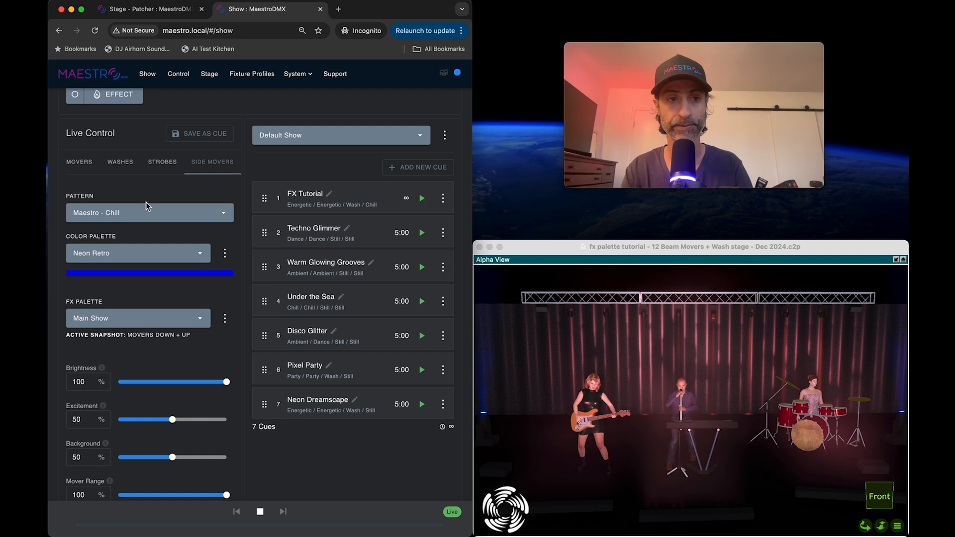
pyautogui.click(166, 167)
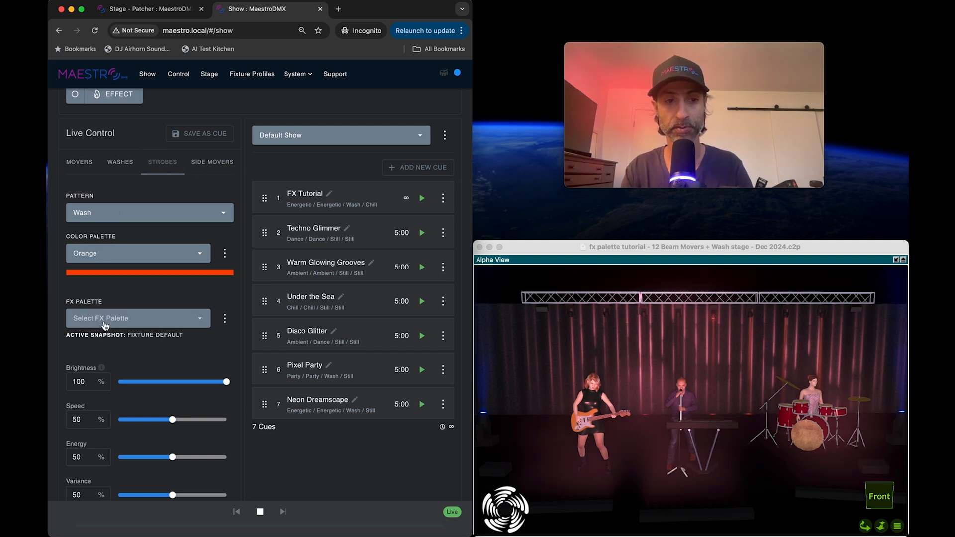
pyautogui.click(105, 325)
pyautogui.press('Escape')
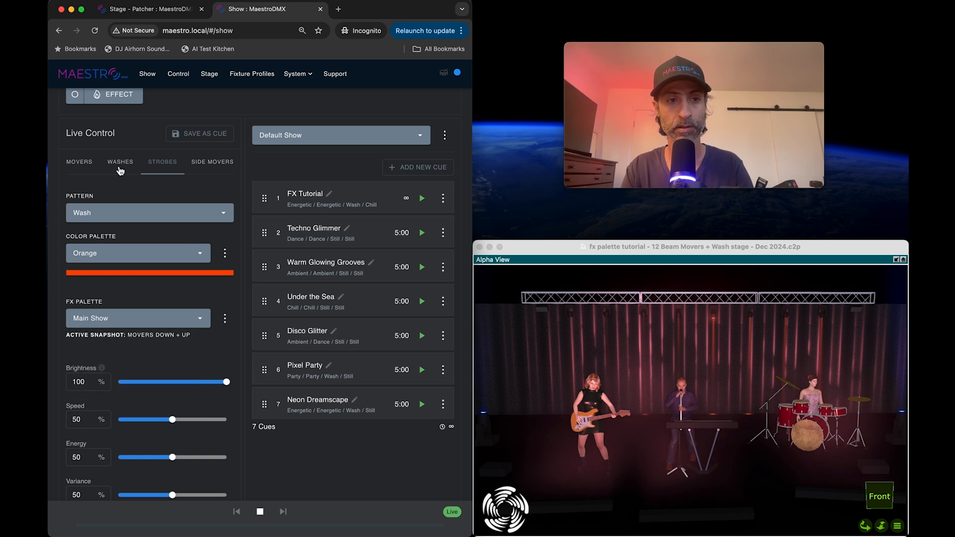
pyautogui.click(120, 161)
pyautogui.click(96, 331)
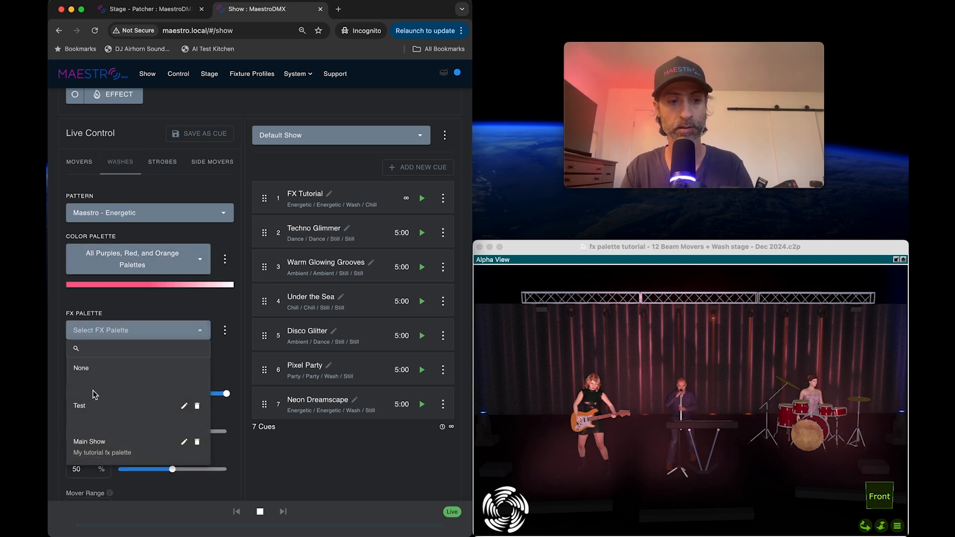
pyautogui.click(94, 442)
# Step: Edit the Main Show palette from the Movers group and include the Strobe + movers off snapshot after previewing it
pyautogui.click(83, 164)
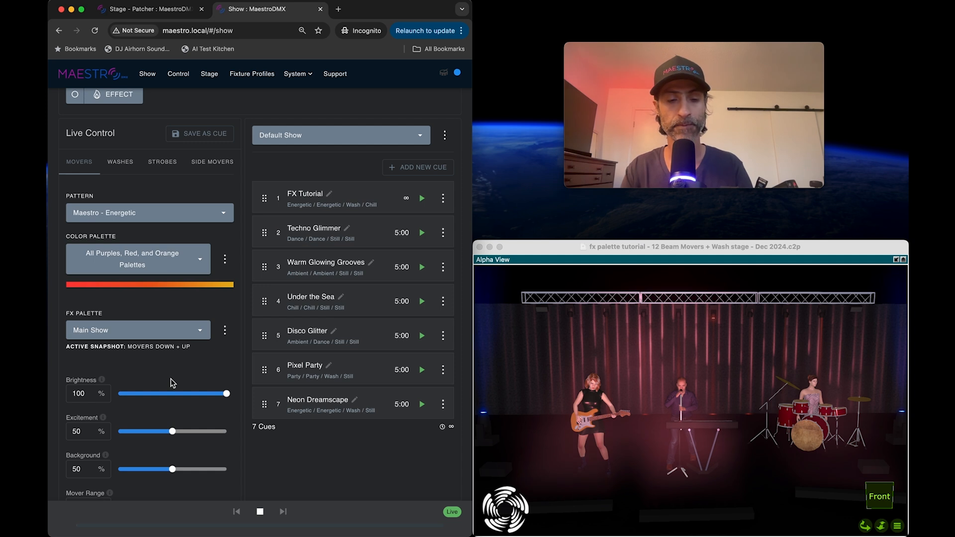
pyautogui.click(225, 330)
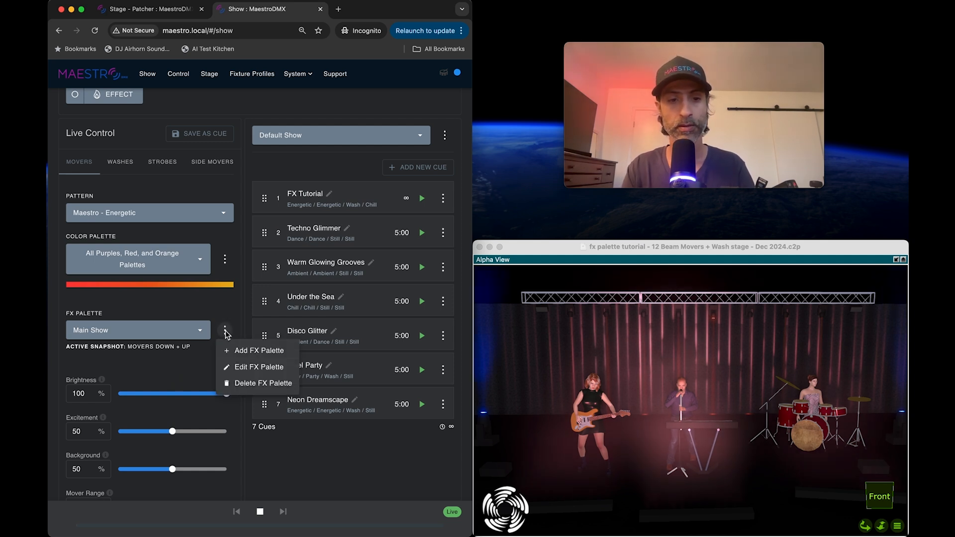
pyautogui.click(243, 369)
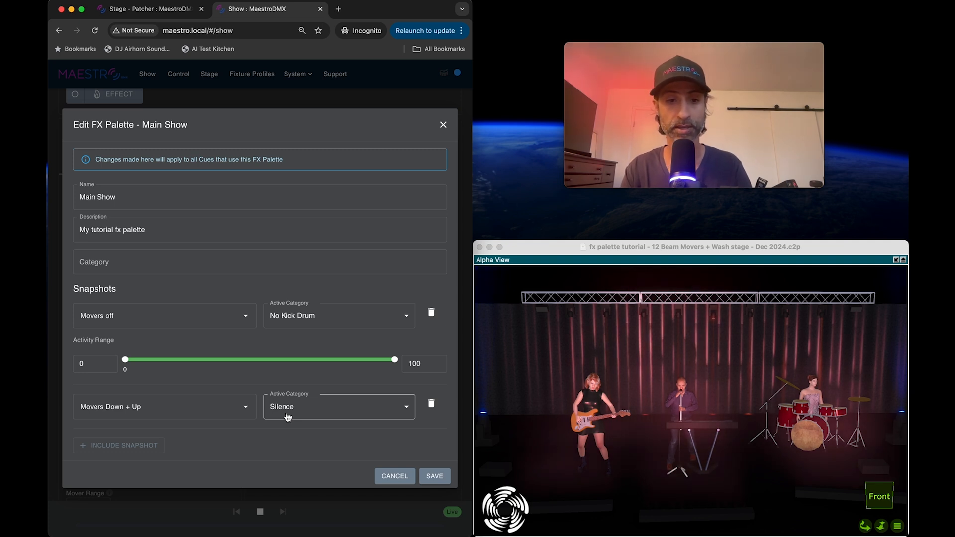
pyautogui.click(122, 447)
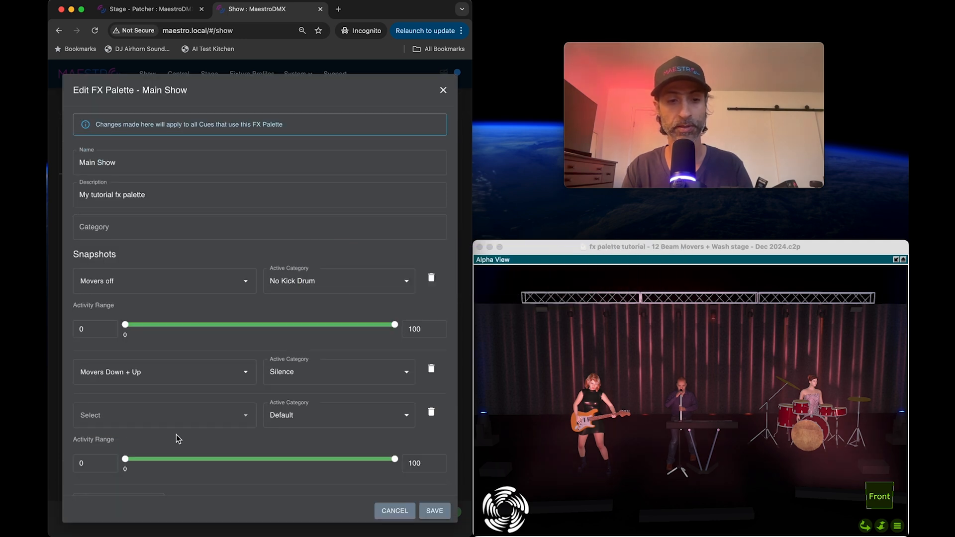
pyautogui.scroll(-1, 221, 437)
pyautogui.click(209, 397)
pyautogui.write('str')
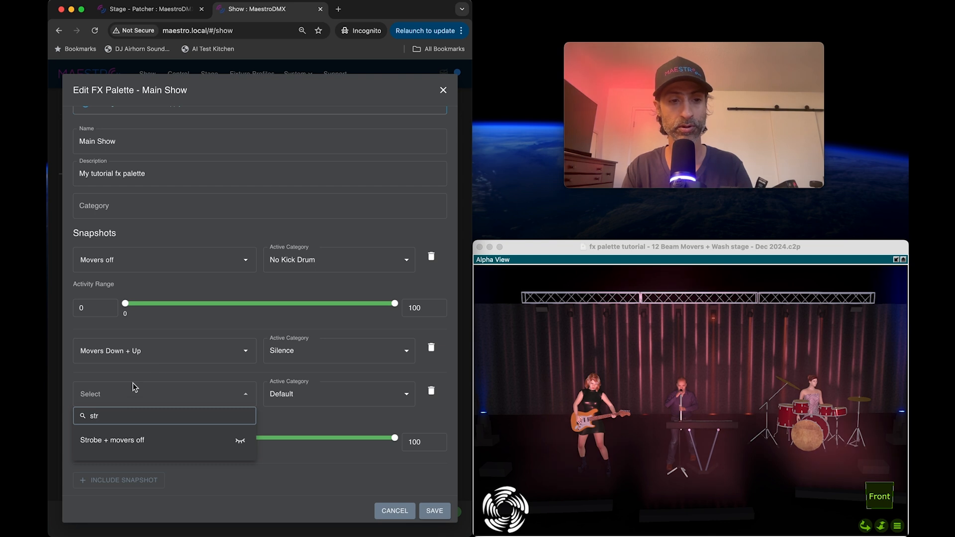
pyautogui.click(241, 441)
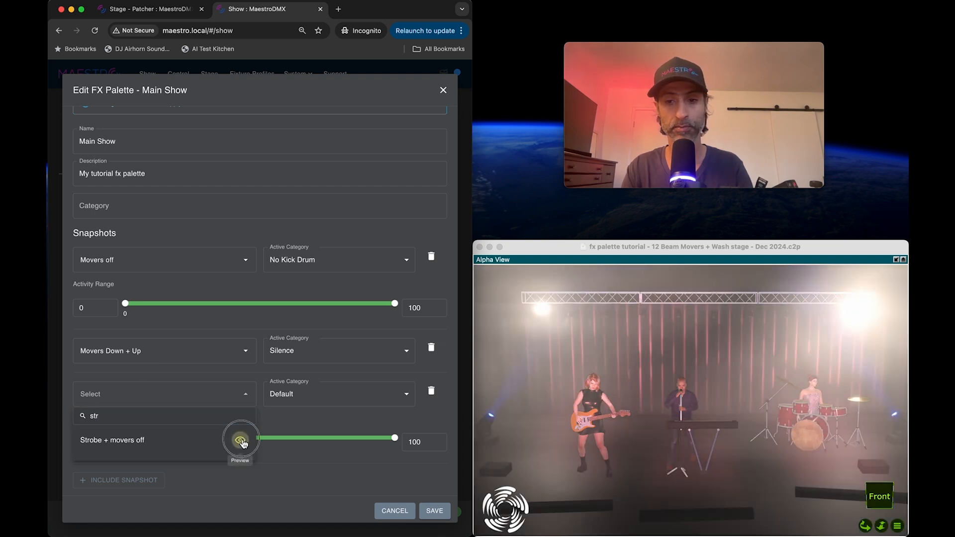
pyautogui.click(203, 442)
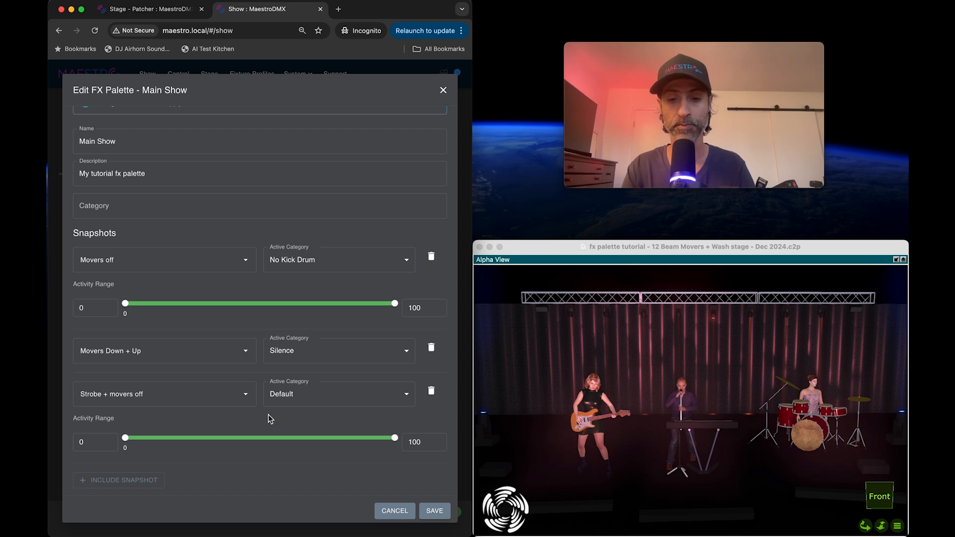
# Step: Set the Strobe + movers off snapshot to the Kick Drum category with an activity range of 75 to 84, and save the palette
pyautogui.click(281, 395)
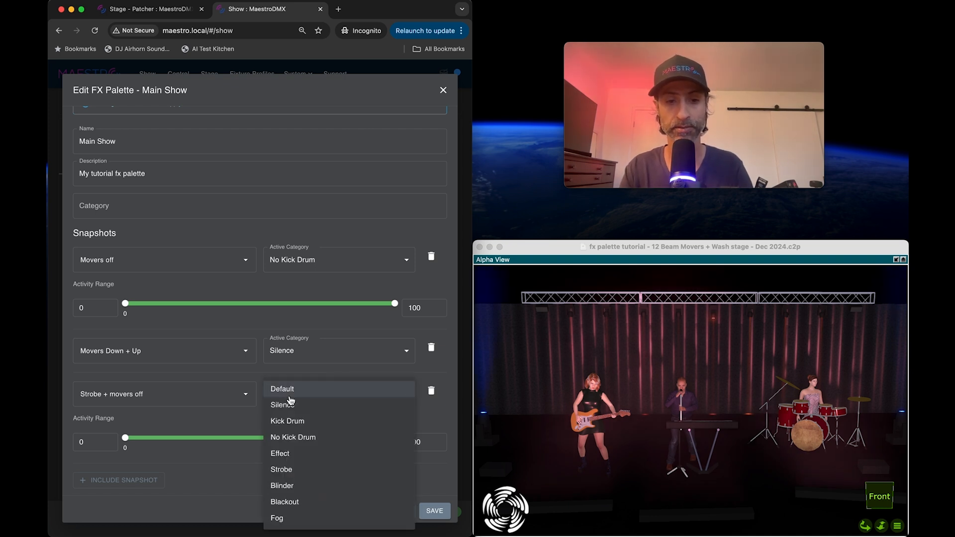
pyautogui.click(293, 423)
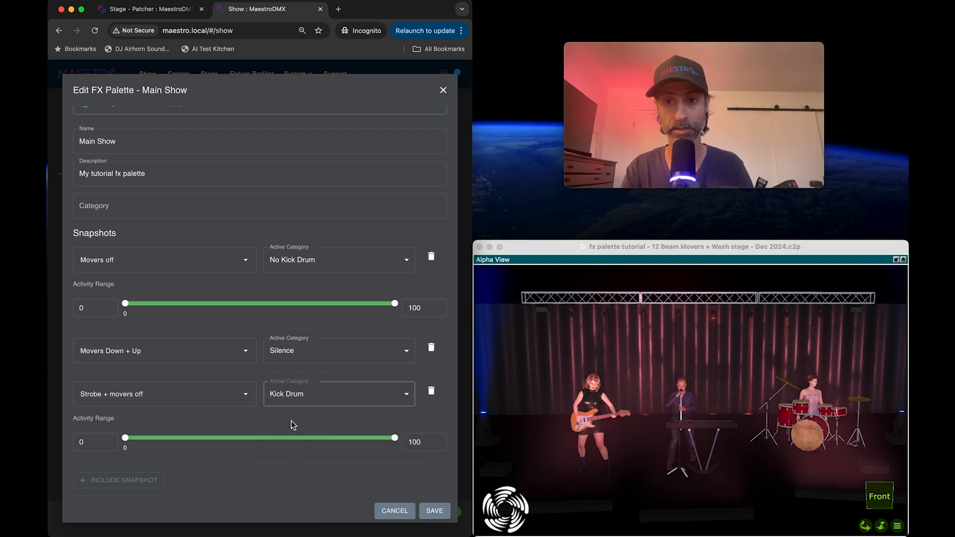
pyautogui.moveTo(125, 438); pyautogui.dragTo(320, 443)
pyautogui.moveTo(394, 438); pyautogui.dragTo(330, 442)
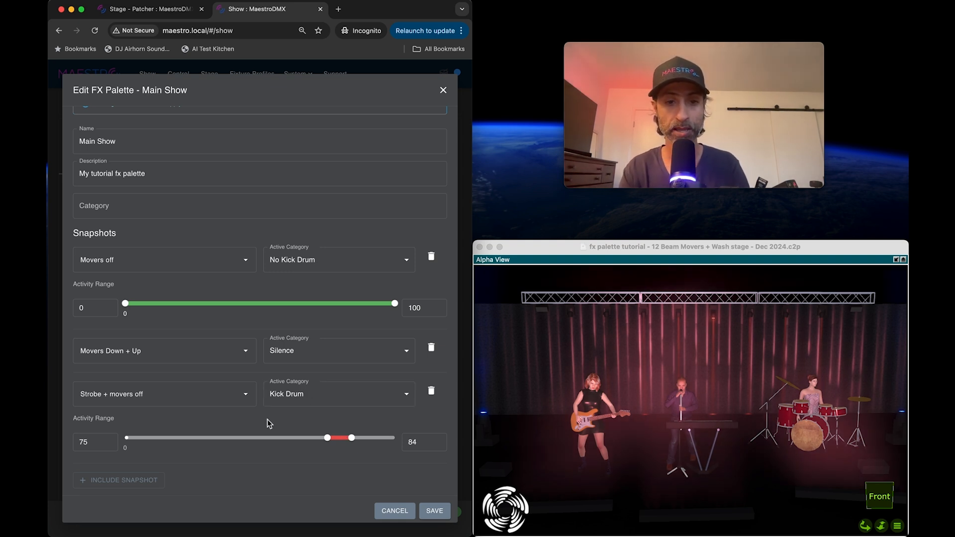
pyautogui.moveTo(328, 438); pyautogui.dragTo(331, 444)
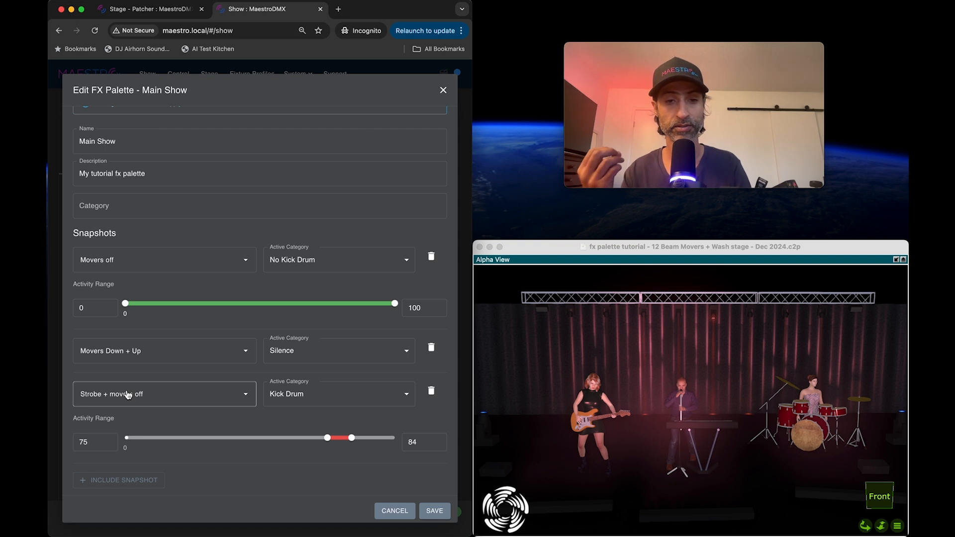
pyautogui.click(435, 512)
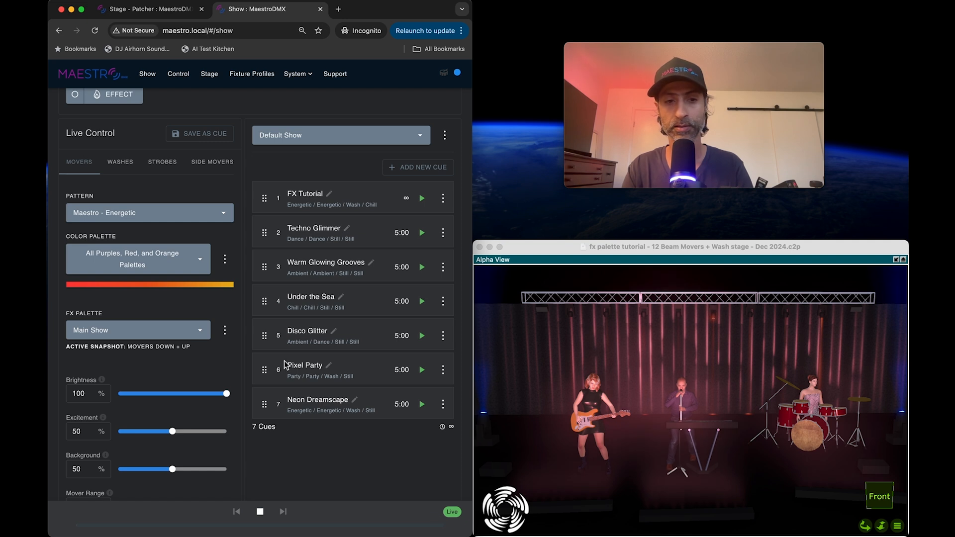
# Step: Edit the Main Show FX palette and include the Sparse Movers 1 snapshot after previewing Sparse Movers 1 and 2
pyautogui.click(225, 330)
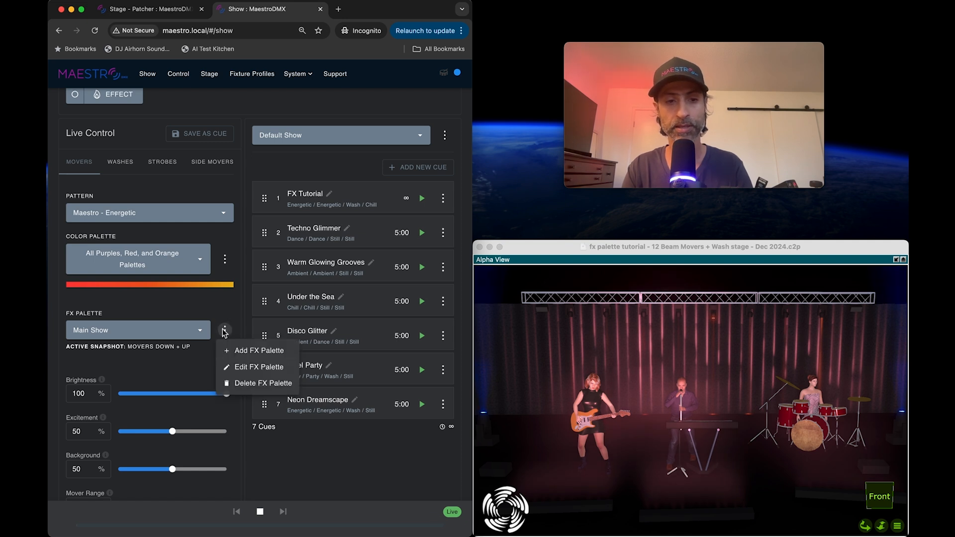
pyautogui.click(240, 373)
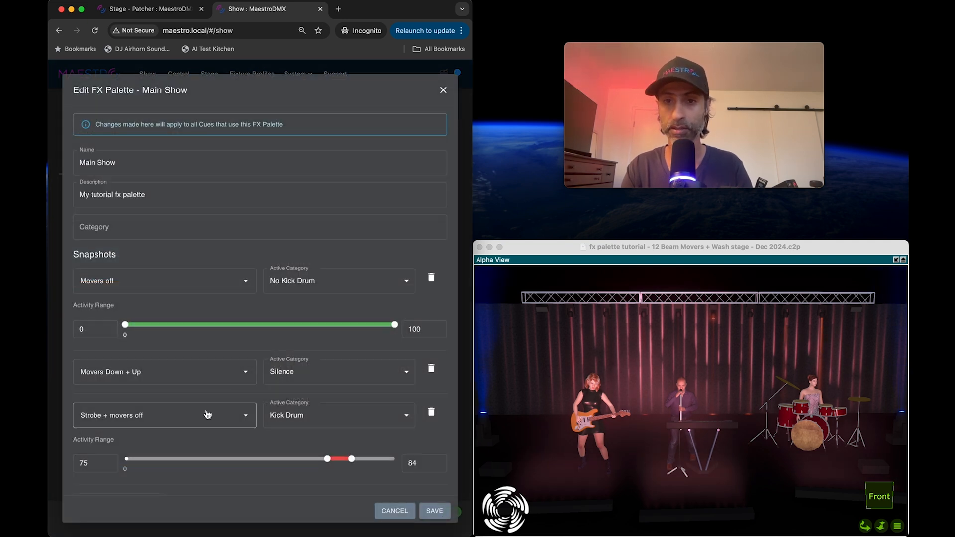
pyautogui.scroll(-1, 208, 415)
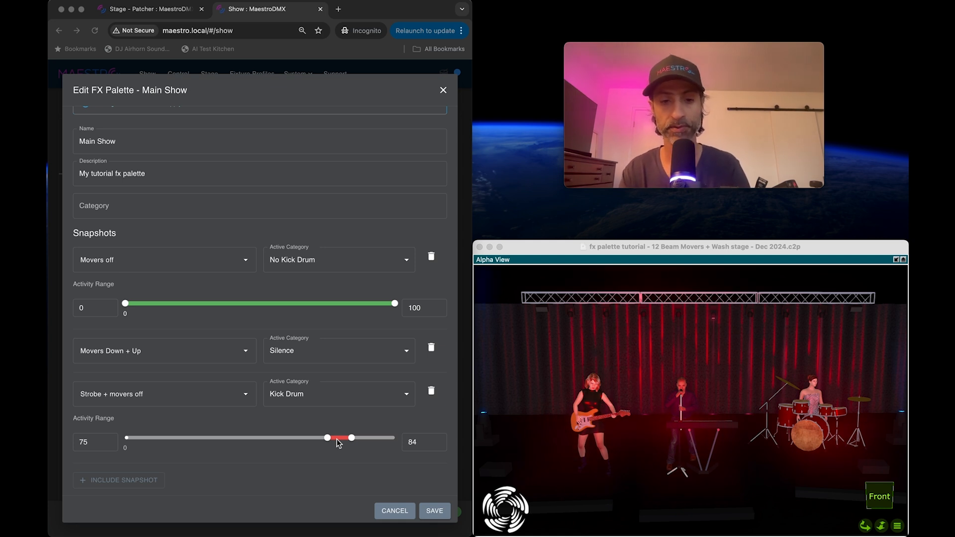
pyautogui.click(143, 484)
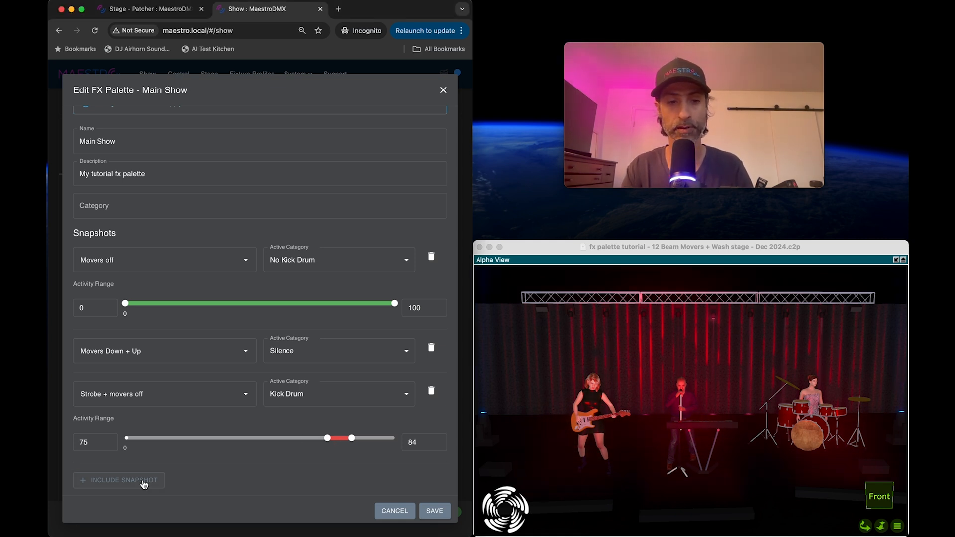
pyautogui.click(144, 484)
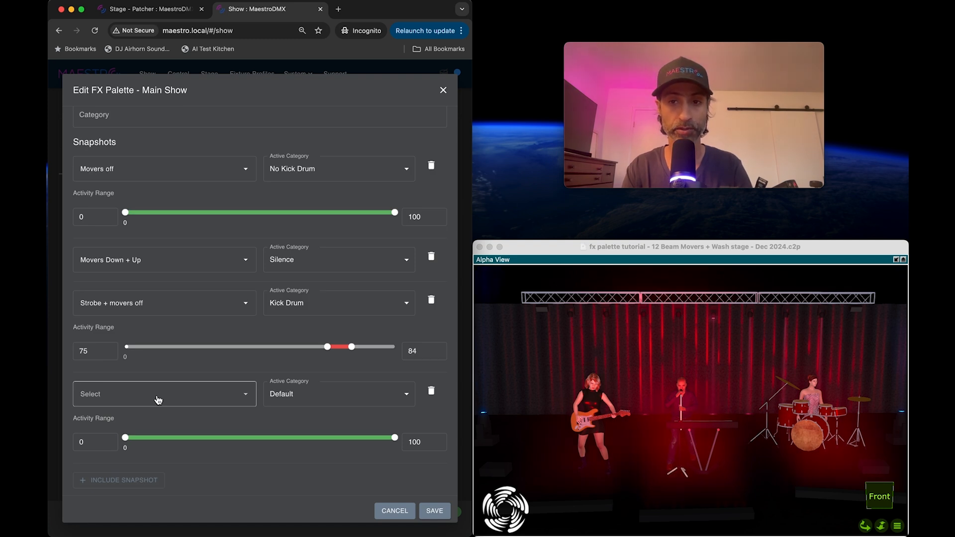
pyautogui.click(157, 400)
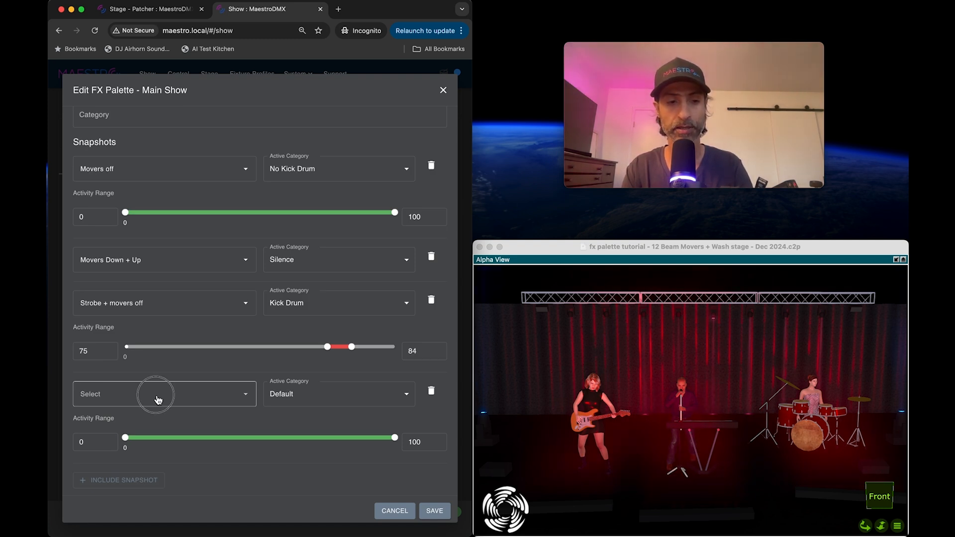
pyautogui.scroll(-1, 147, 465)
pyautogui.scroll(1, 147, 465)
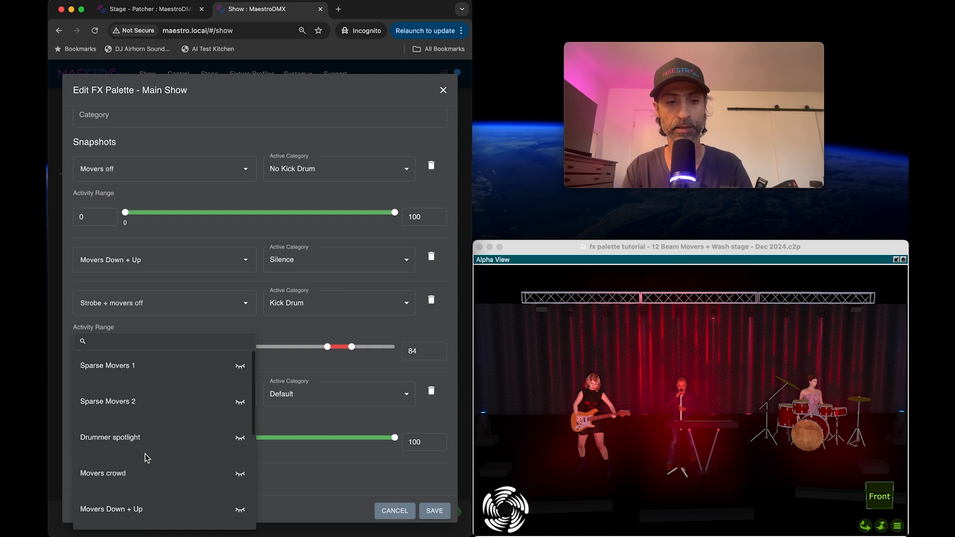
pyautogui.click(241, 368)
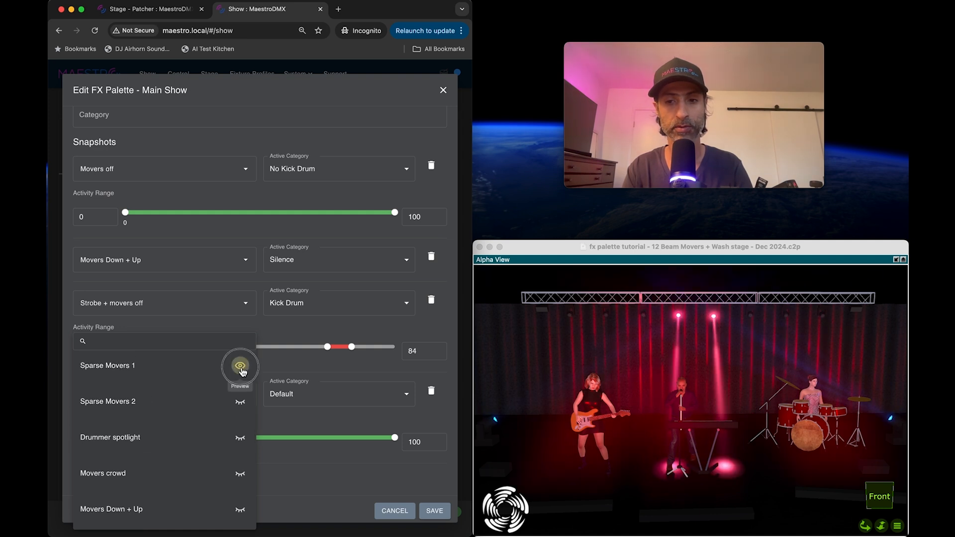
pyautogui.click(243, 404)
pyautogui.click(241, 404)
pyautogui.click(139, 369)
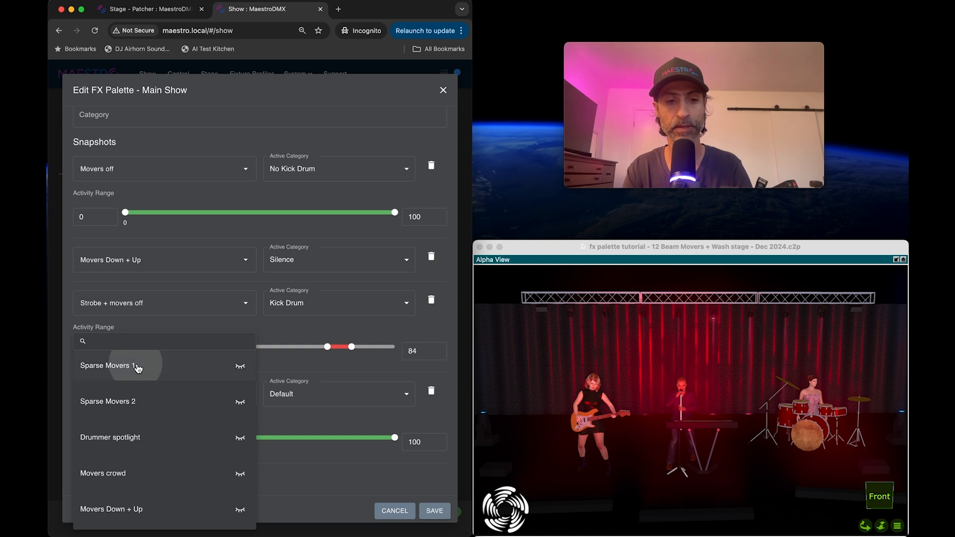
# Step: Set the Sparse Movers 1 snapshot to the Kick Drum category with an activity range of 0 to 50
pyautogui.click(312, 401)
pyautogui.click(305, 427)
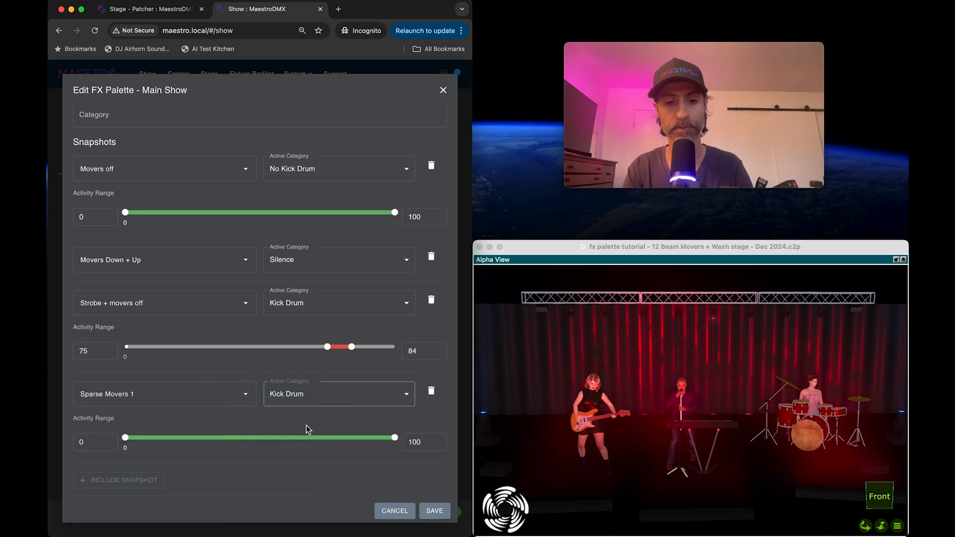
pyautogui.moveTo(393, 437); pyautogui.dragTo(262, 441)
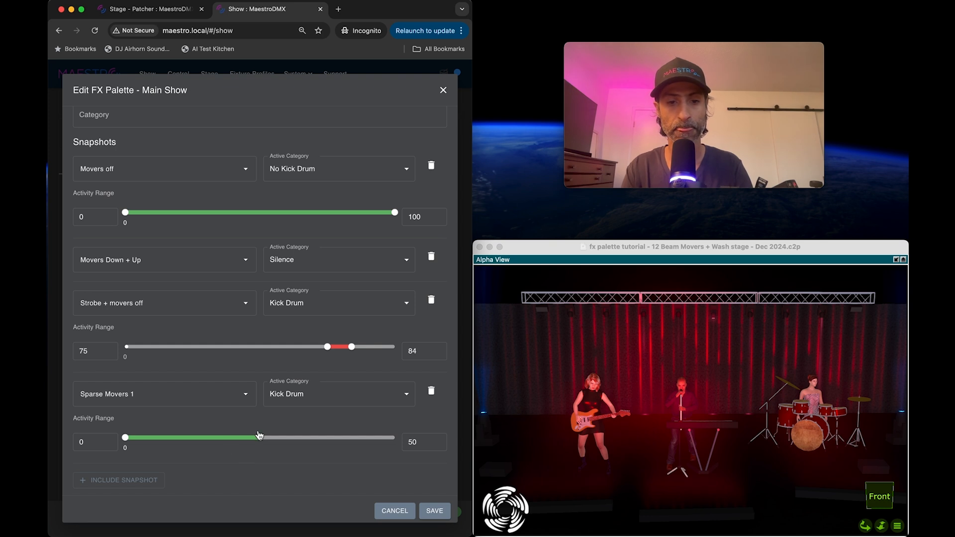
# Step: Include the Sparse Movers 2 snapshot in the Kick Drum category with an activity range of 0 to 49
pyautogui.click(133, 485)
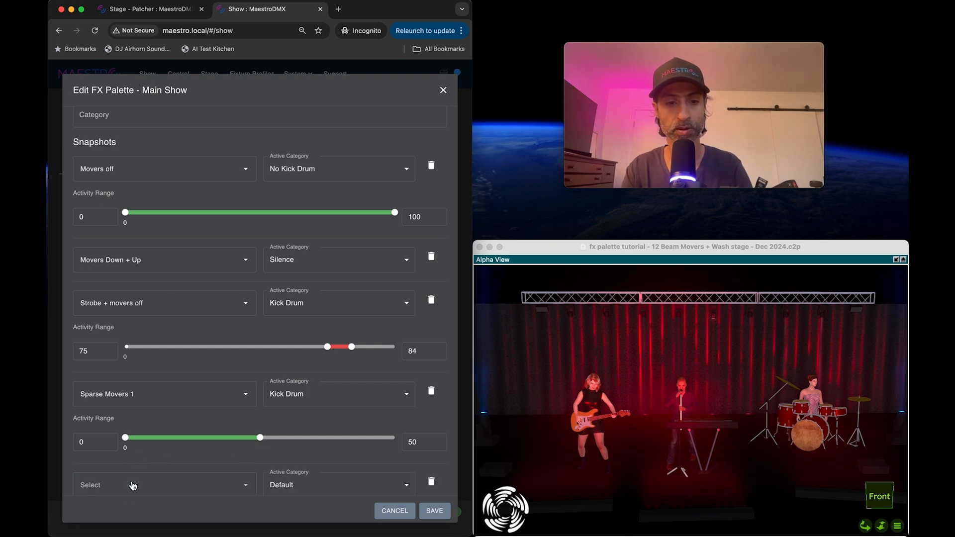
pyautogui.scroll(-2, 139, 467)
pyautogui.click(151, 398)
pyautogui.click(151, 401)
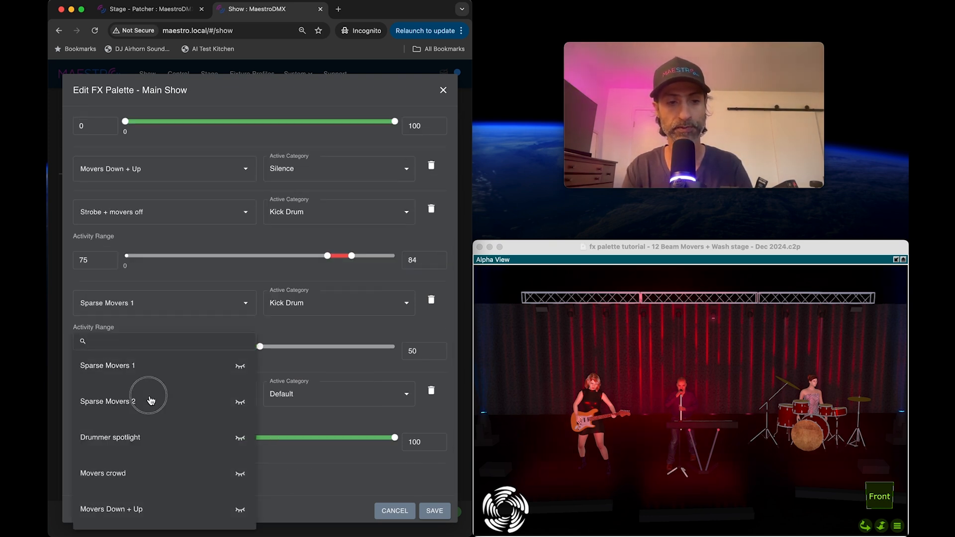
pyautogui.click(319, 394)
pyautogui.click(305, 421)
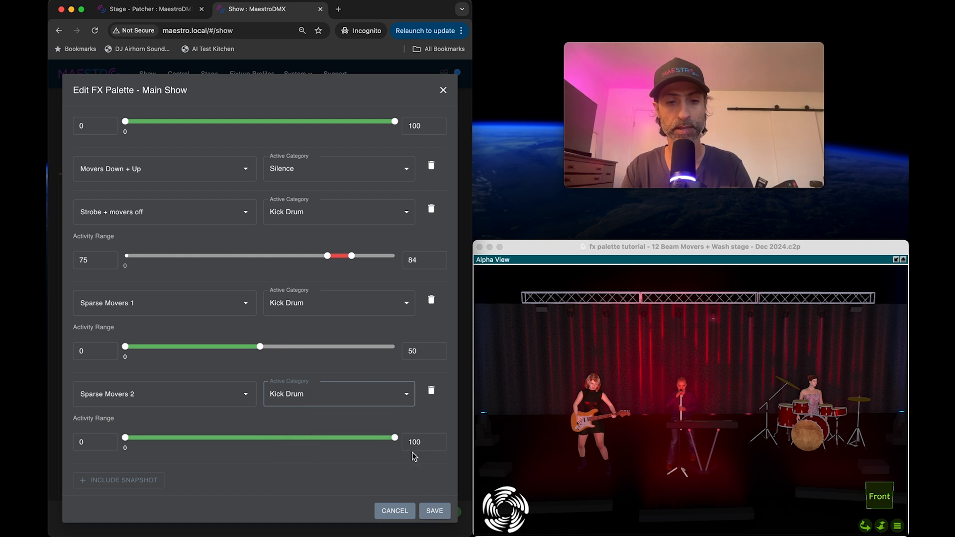
pyautogui.moveTo(395, 438); pyautogui.dragTo(257, 441)
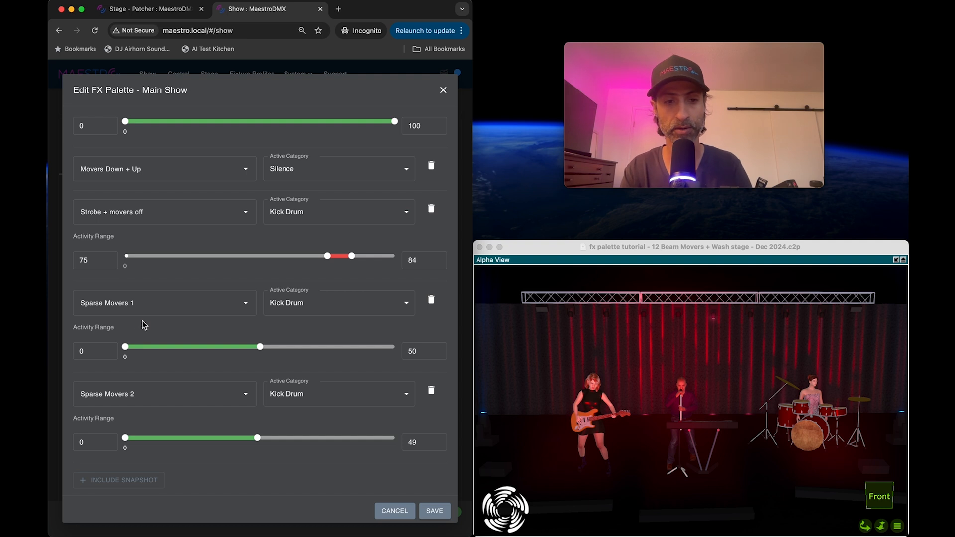
# Step: Include the Fronts off + Backwall Gobos 1 snapshot and assign it to the Effect category
pyautogui.click(127, 480)
pyautogui.scroll(-3, 165, 408)
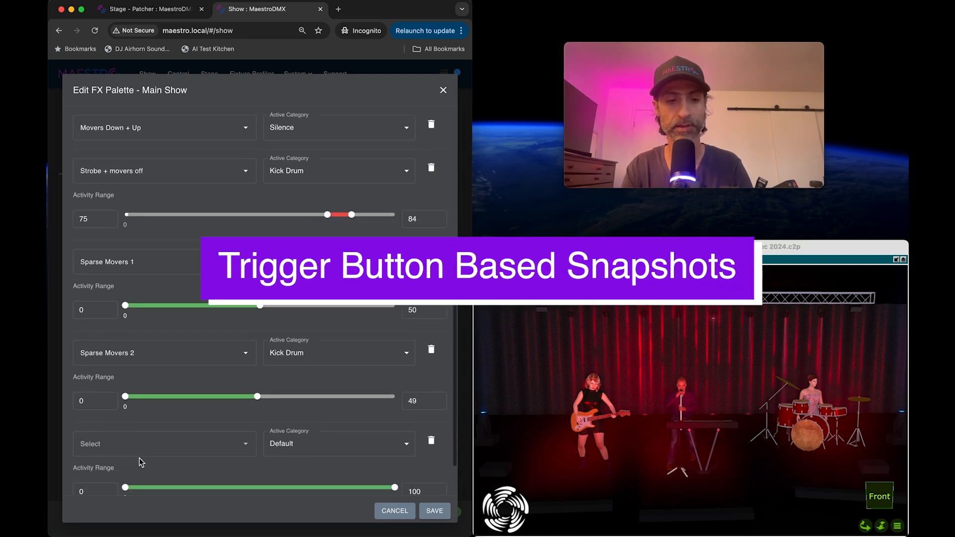
pyautogui.click(172, 397)
pyautogui.scroll(-5, 154, 462)
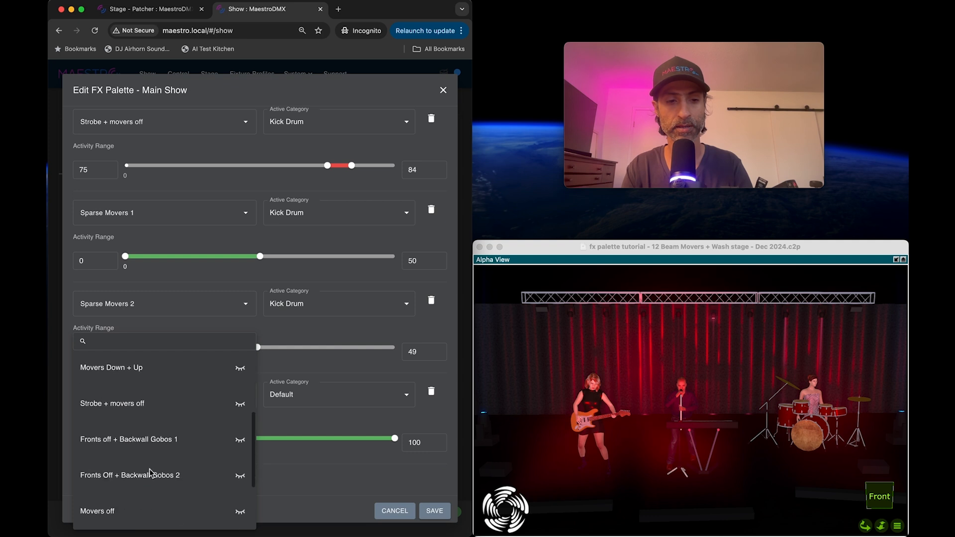
pyautogui.click(158, 421)
pyautogui.click(332, 405)
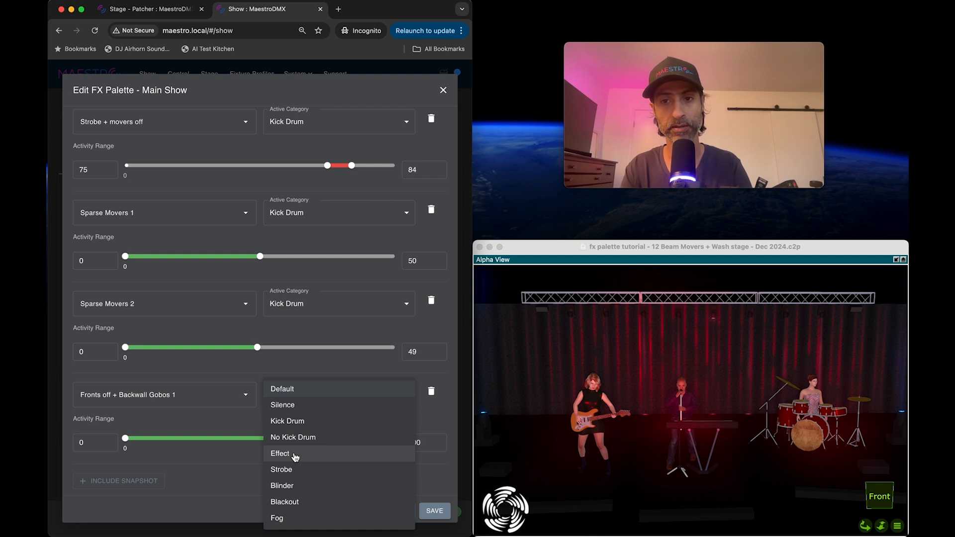
pyautogui.click(295, 456)
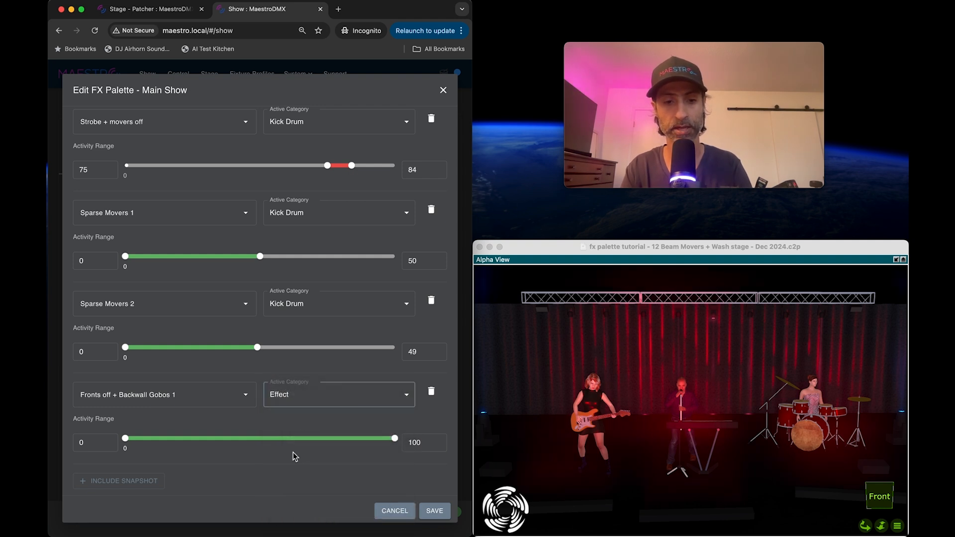
# Step: Include the Fronts Off + Backwall Gobos 2 snapshot and assign it to the Effect category
pyautogui.click(162, 397)
pyautogui.scroll(-5, 160, 454)
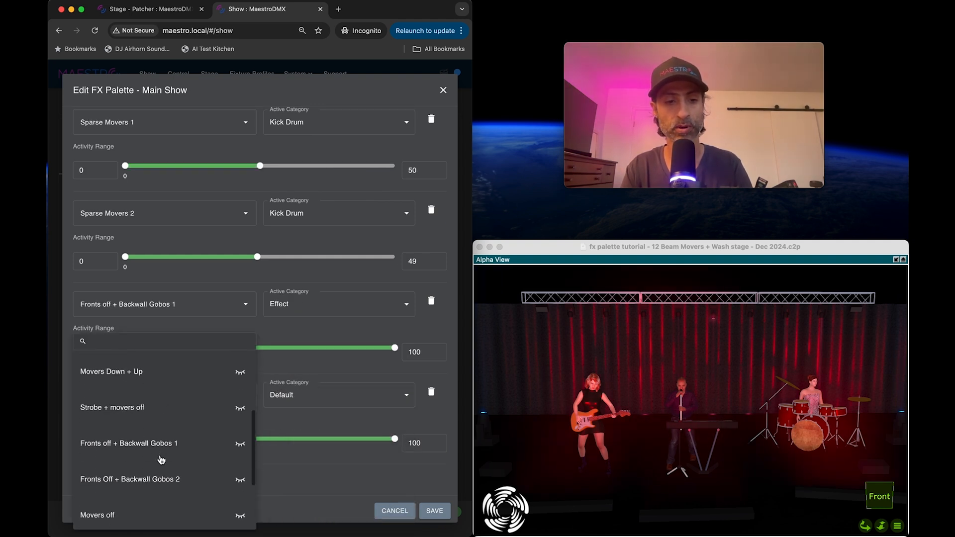
pyautogui.click(158, 465)
pyautogui.click(273, 394)
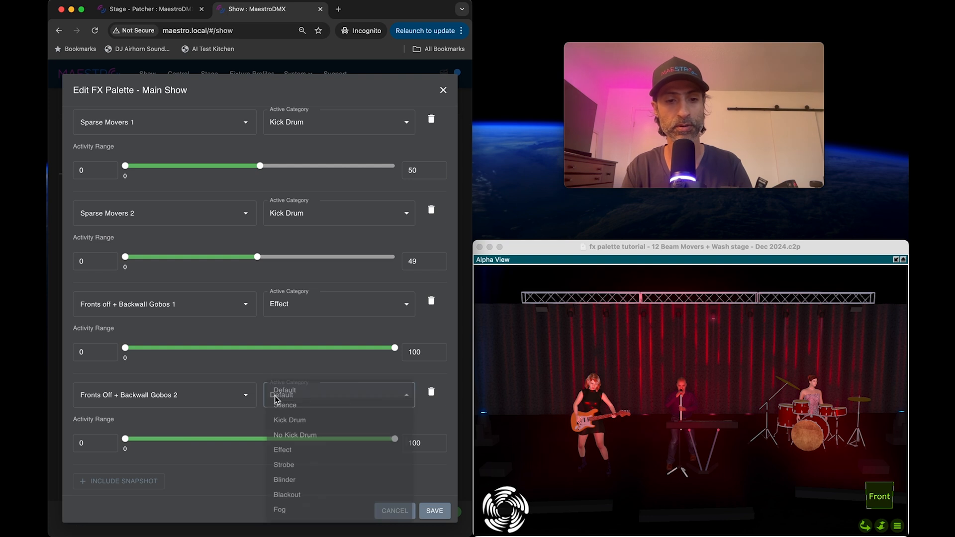
pyautogui.click(278, 453)
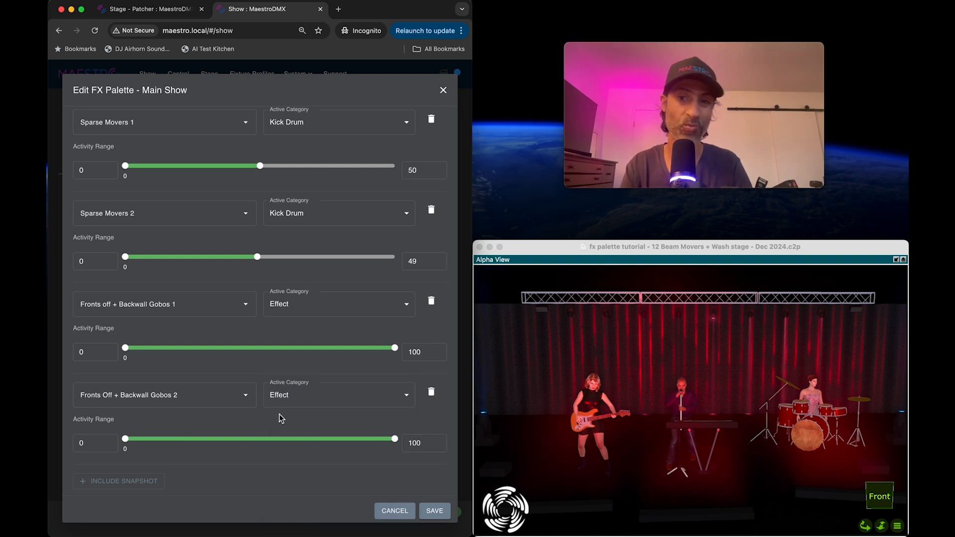
# Step: Set the activity range of both Backwall Gobos snapshots to 50 to 100 and save the palette
pyautogui.moveTo(126, 351); pyautogui.dragTo(260, 352)
pyautogui.moveTo(125, 438); pyautogui.dragTo(260, 440)
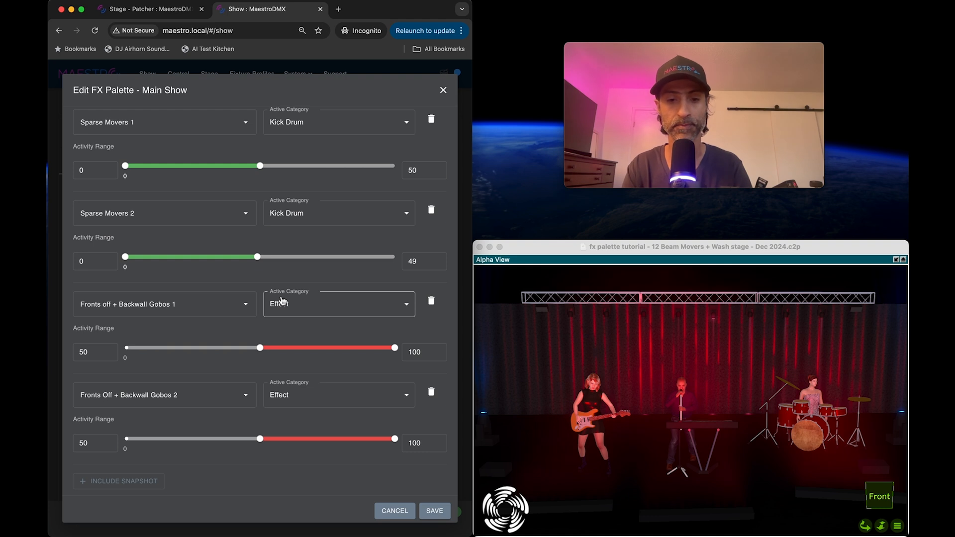
pyautogui.click(435, 511)
# Step: Trigger the Effect repeatedly during live playback to test the Backwall Gobos snapshots on the stage
pyautogui.scroll(3, 168, 327)
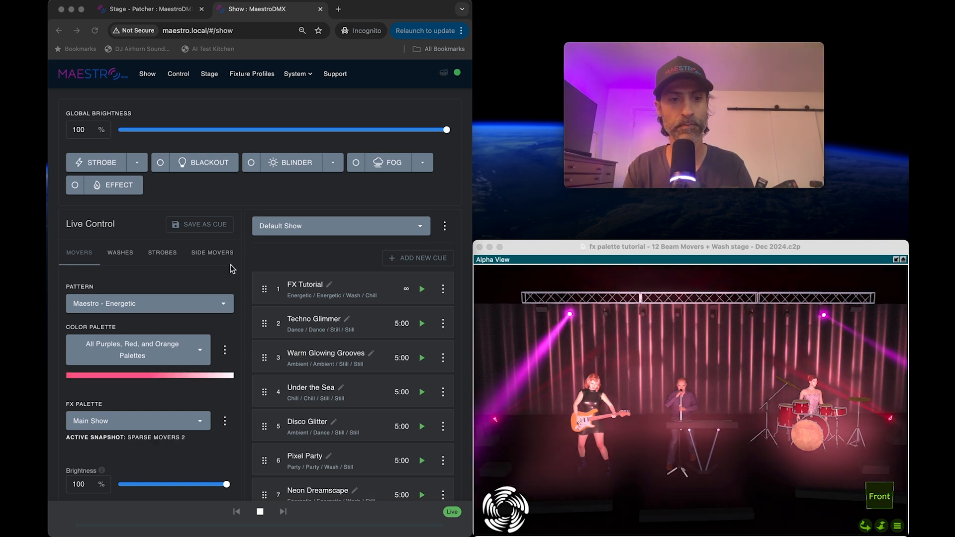
pyautogui.click(115, 192)
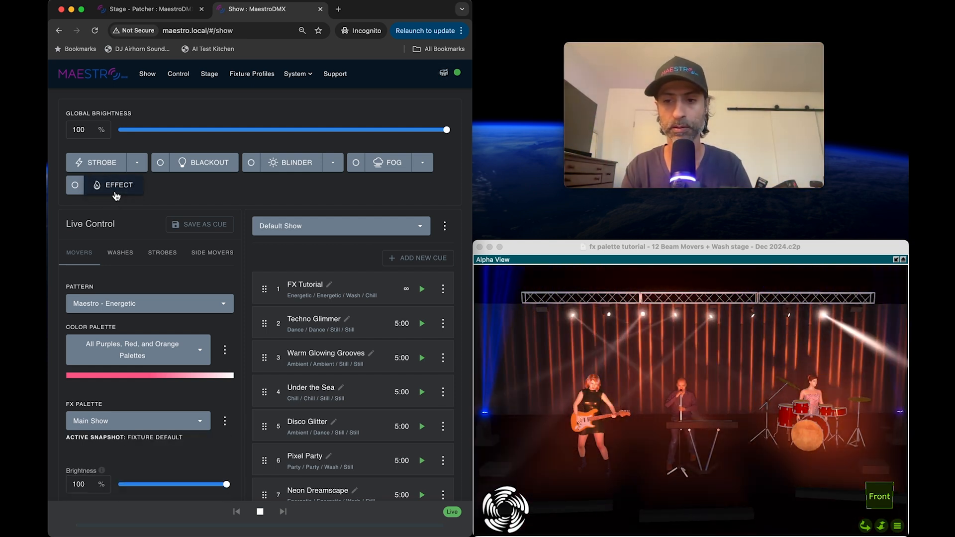
pyautogui.click(115, 194)
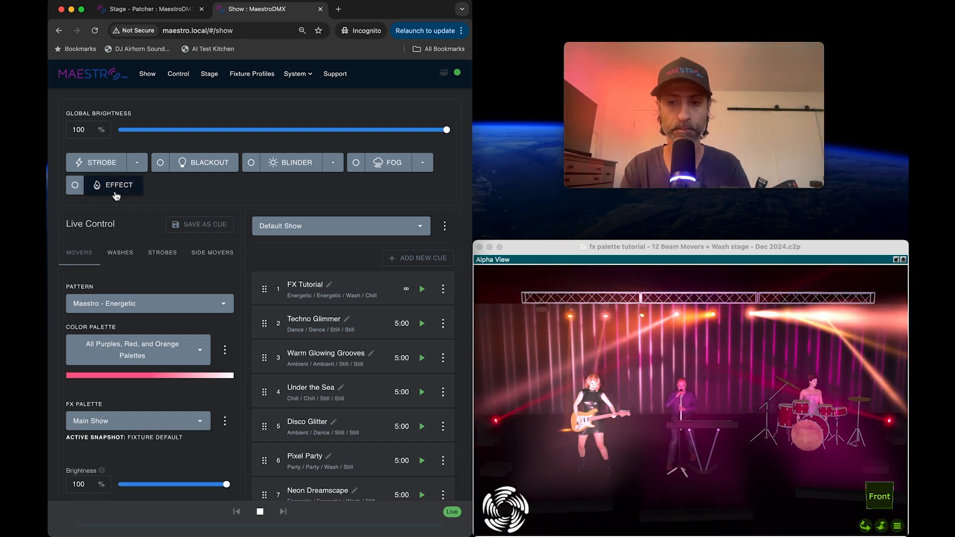
pyautogui.click(115, 195)
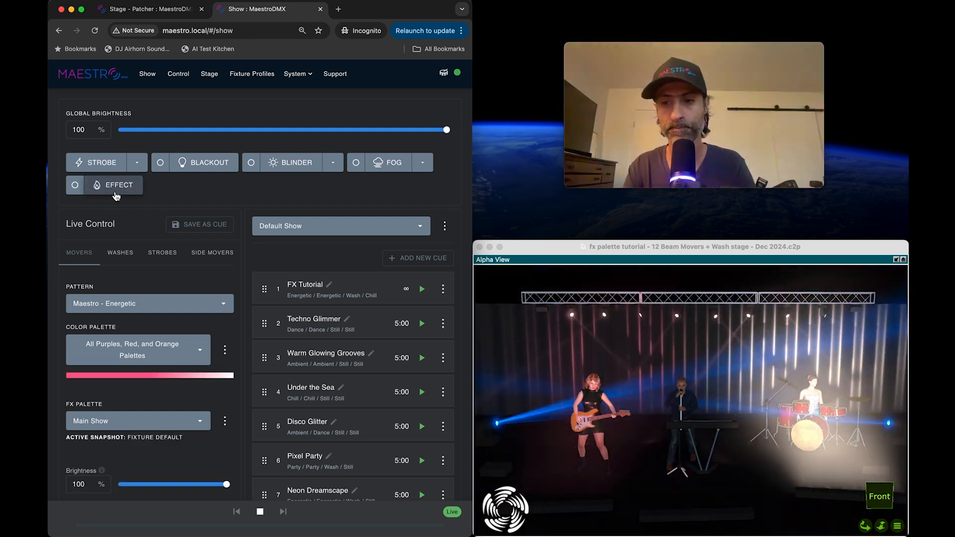
pyautogui.click(116, 196)
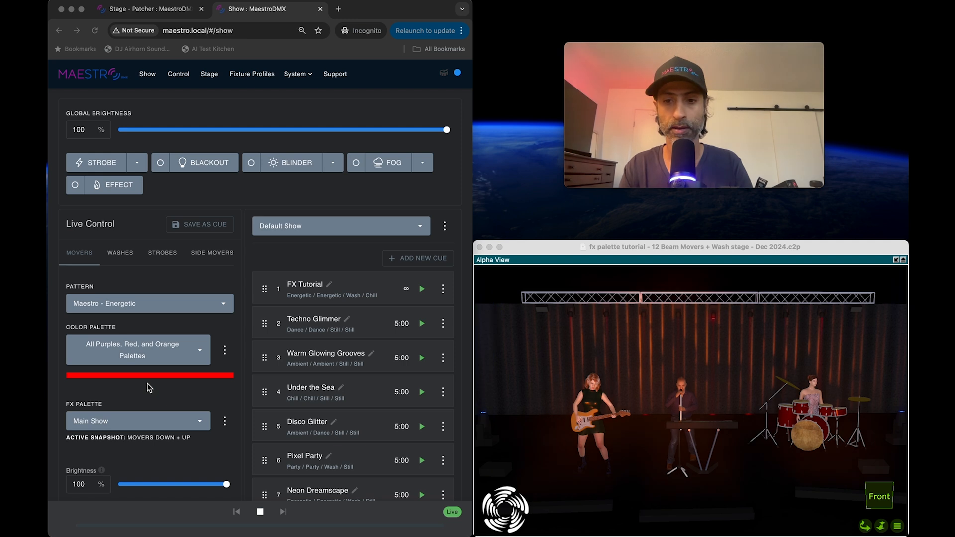
# Step: Open the Main Show FX palette for editing and review its snapshots, active categories and activity ranges
pyautogui.scroll(-4, 148, 387)
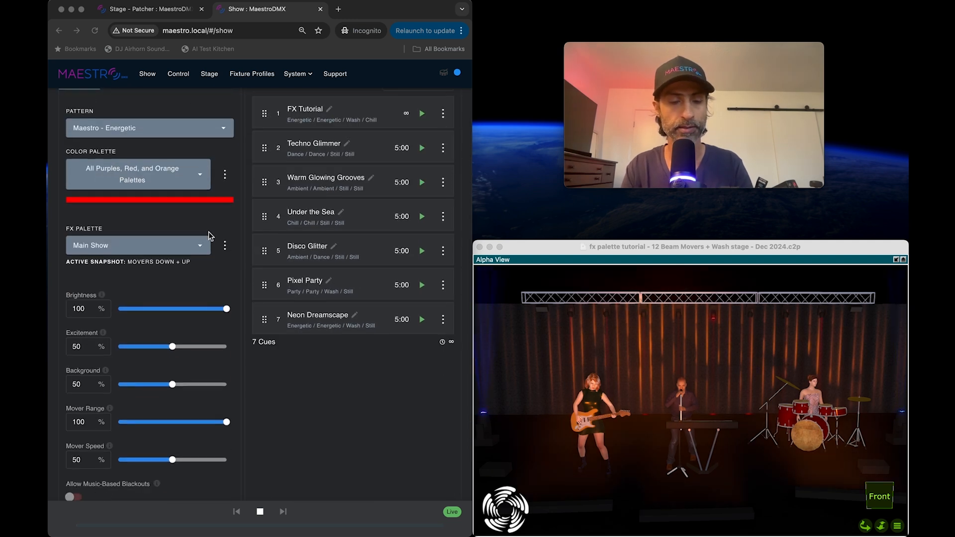
pyautogui.click(225, 245)
pyautogui.click(237, 282)
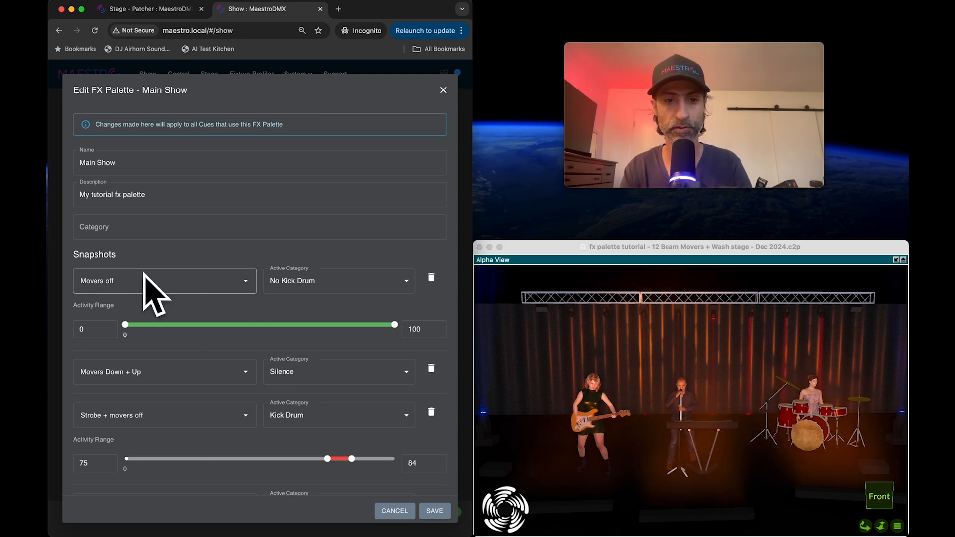
pyautogui.scroll(-3, 287, 291)
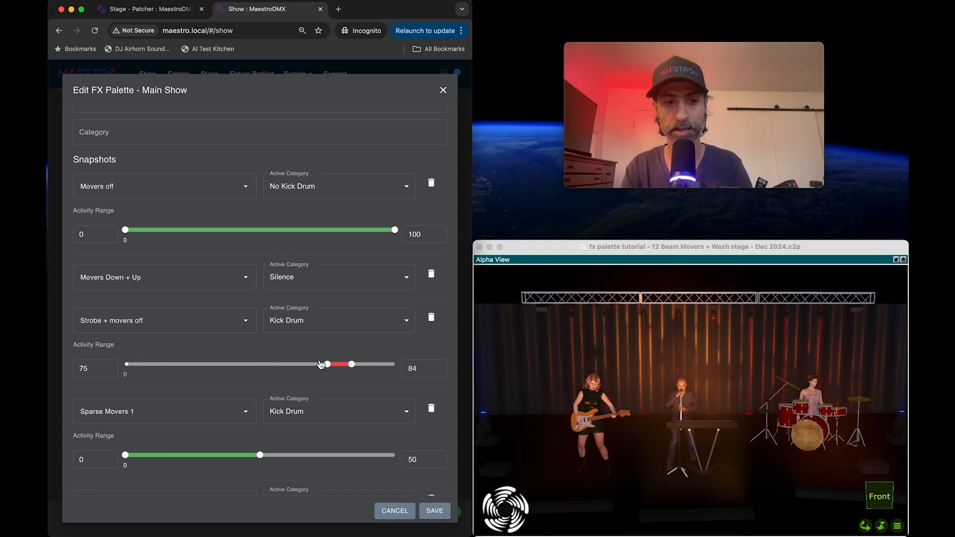
pyautogui.scroll(-5, 96, 322)
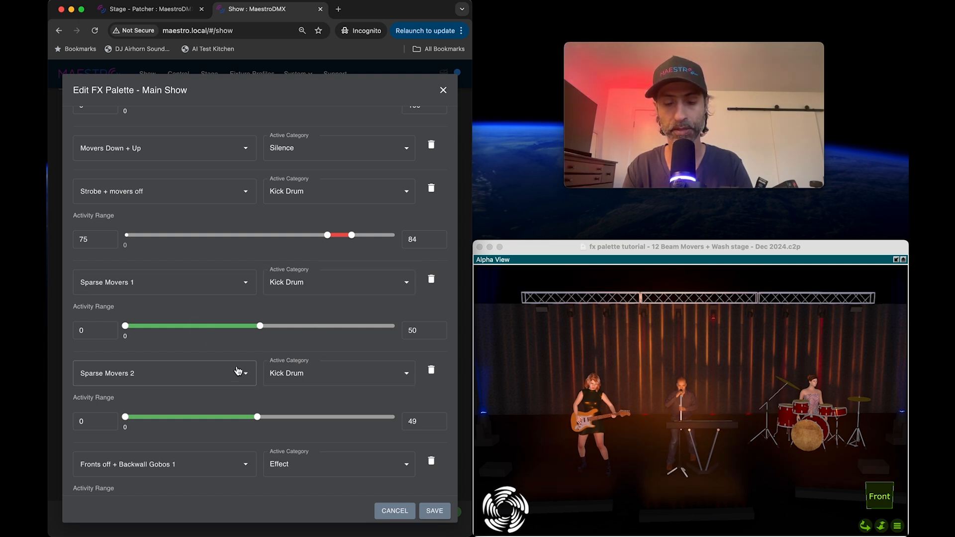
pyautogui.scroll(-5, 238, 370)
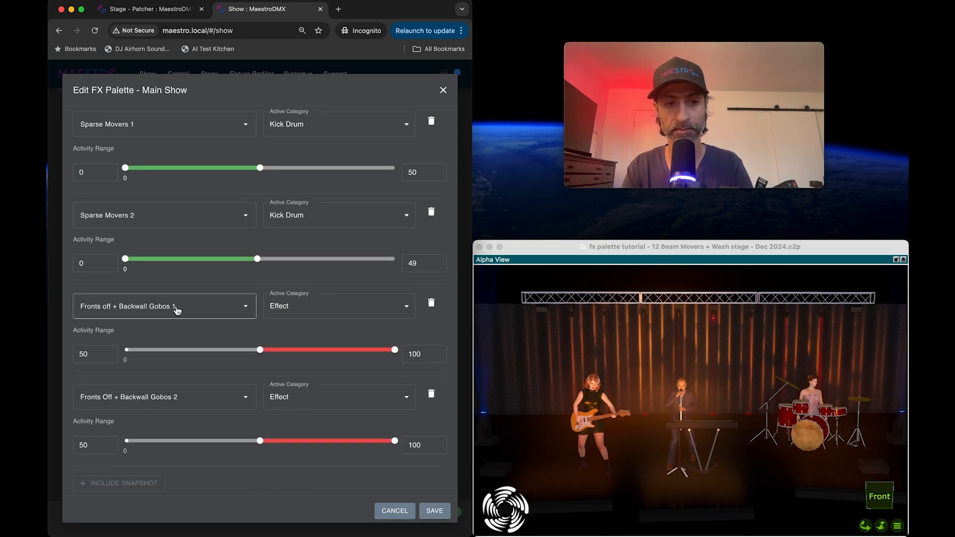
pyautogui.moveTo(256, 353)
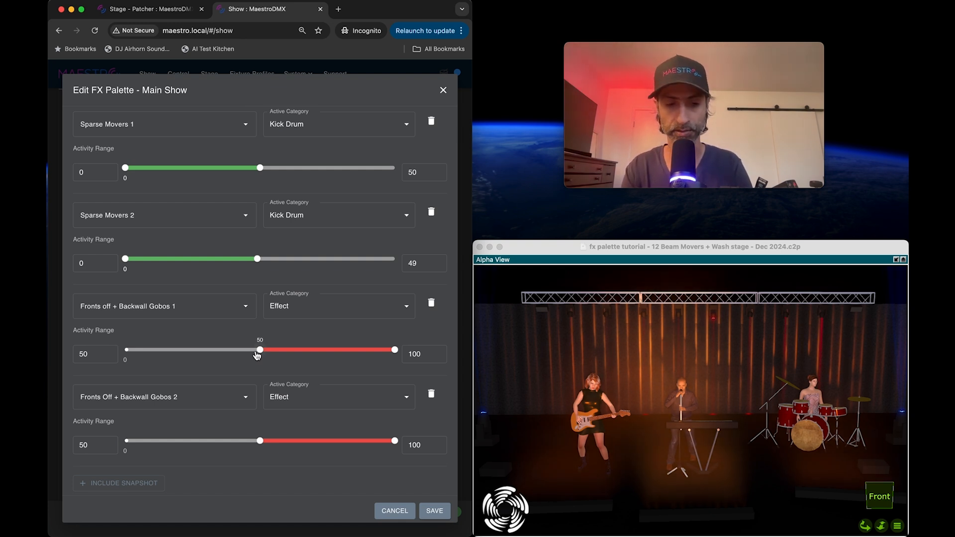
# Step: Add another snapshot row to the palette and preview Side Movers Position 1, 2 and 3 on the stage
pyautogui.scroll(-1, 257, 355)
pyautogui.click(119, 486)
pyautogui.scroll(-3, 136, 446)
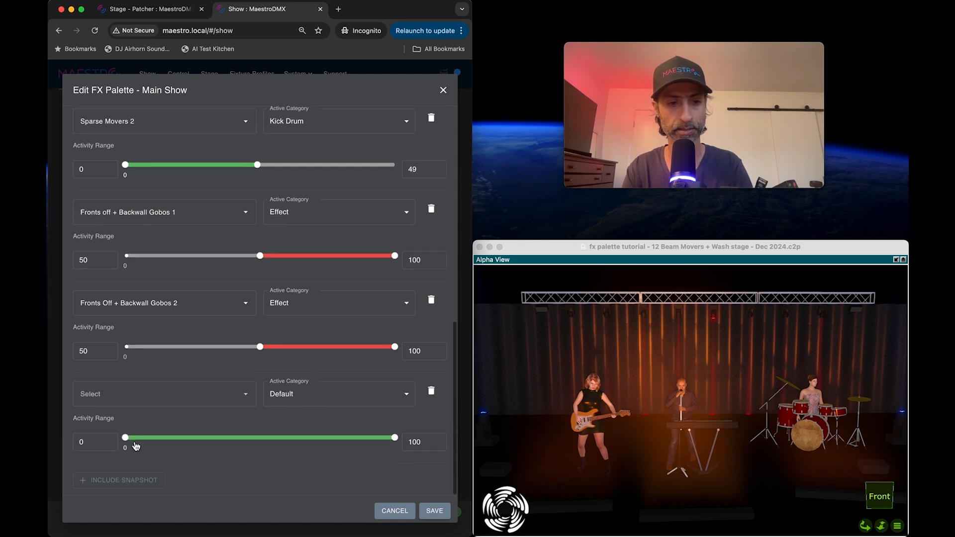
pyautogui.click(144, 398)
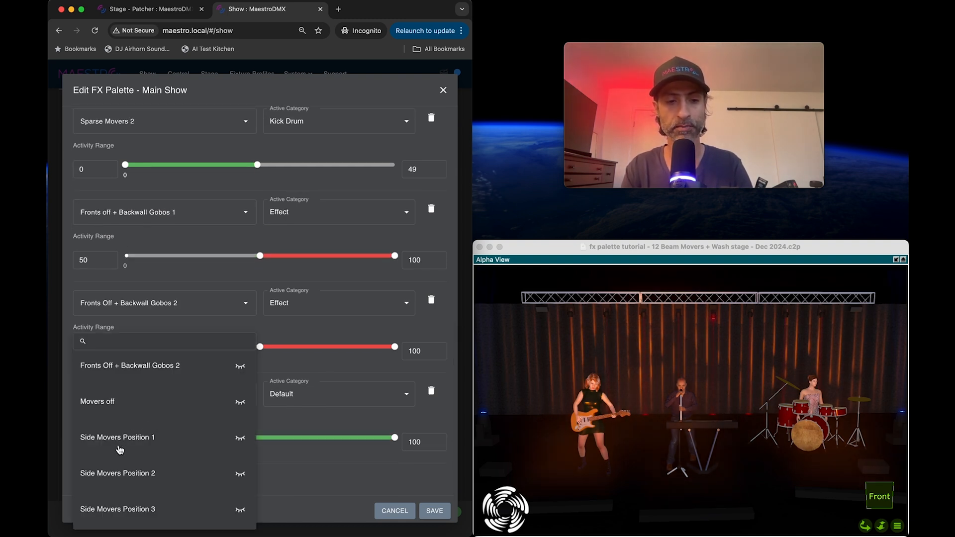
pyautogui.click(240, 439)
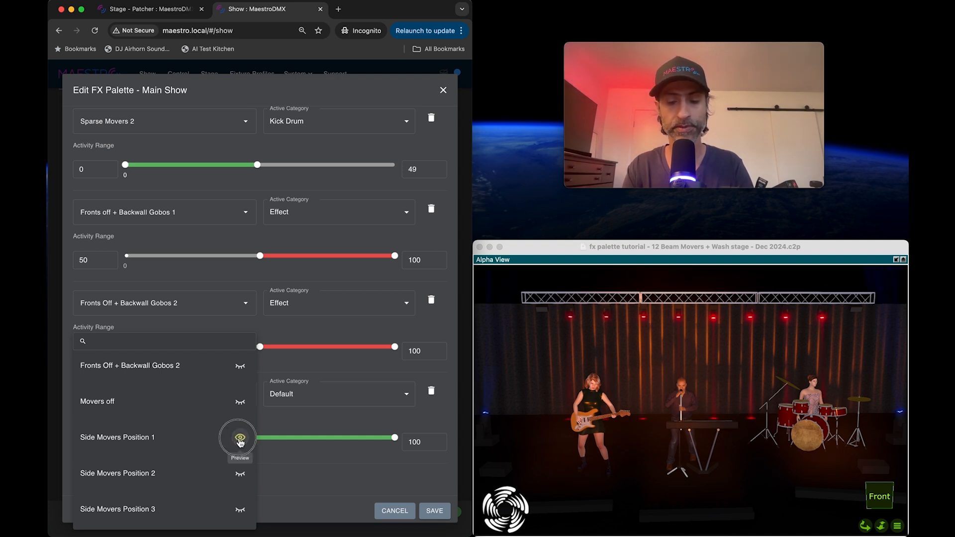
pyautogui.click(239, 438)
pyautogui.click(240, 475)
pyautogui.click(240, 476)
pyautogui.click(241, 510)
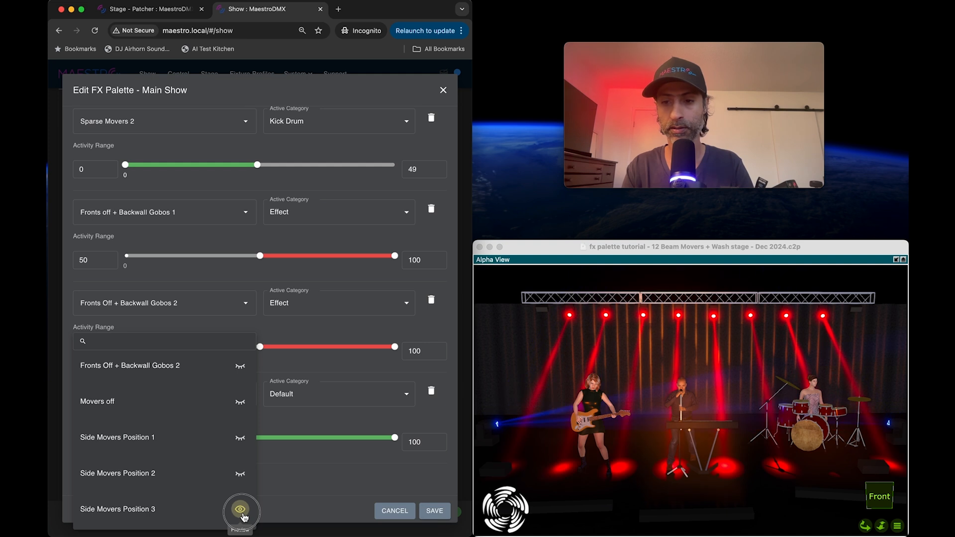
pyautogui.click(241, 510)
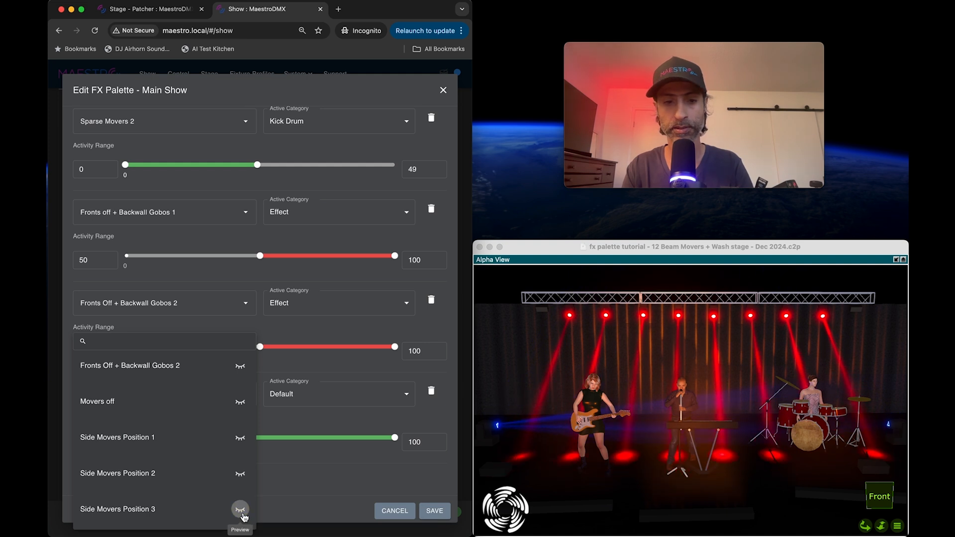
# Step: Set the new row to Side Movers Position 1 in the Kick Drum category with an activity range of 50 to 100
pyautogui.click(140, 437)
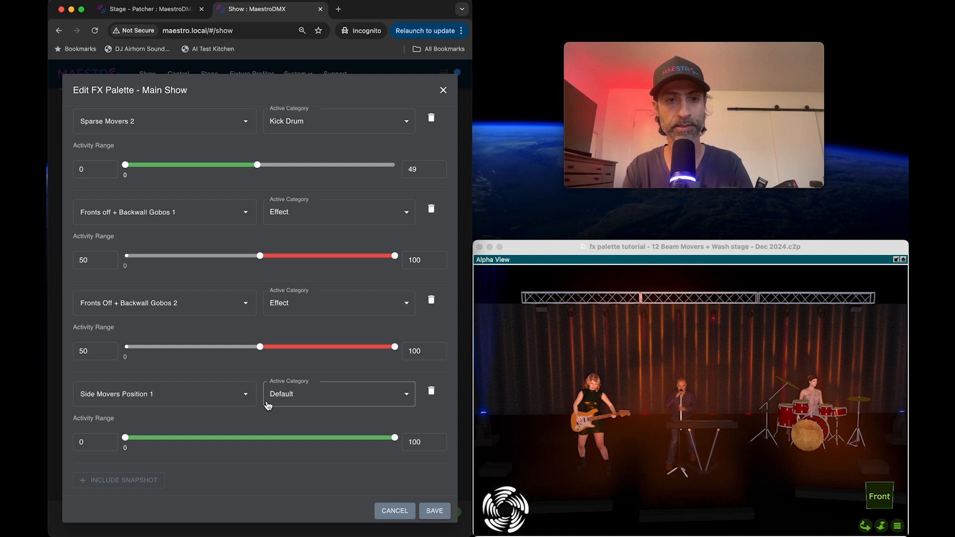
pyautogui.click(294, 396)
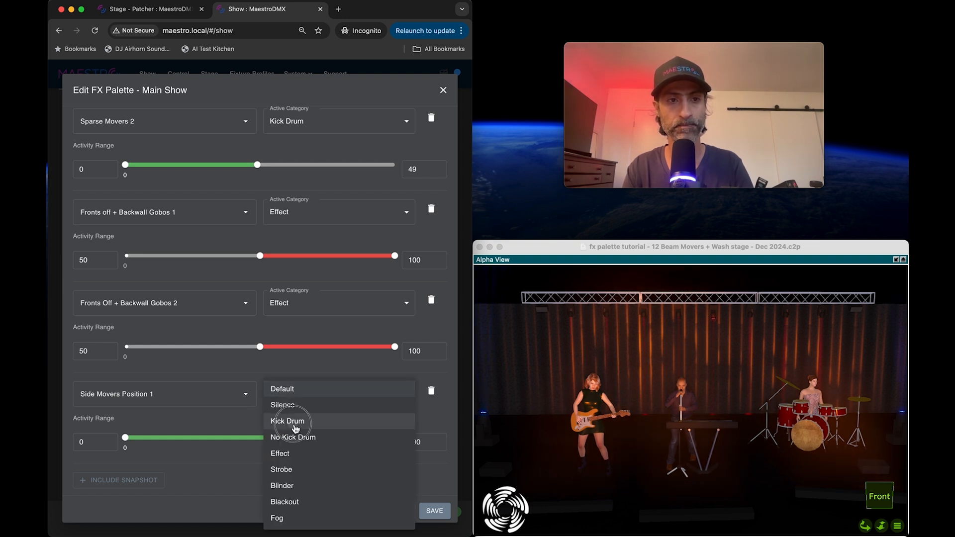
pyautogui.click(293, 421)
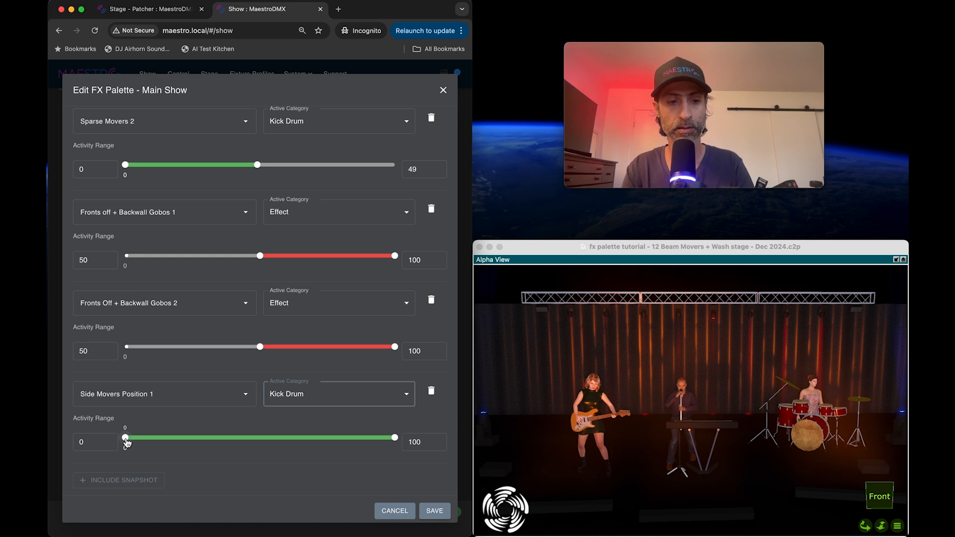
pyautogui.doubleClick(87, 442)
pyautogui.write('50')
pyautogui.click(204, 473)
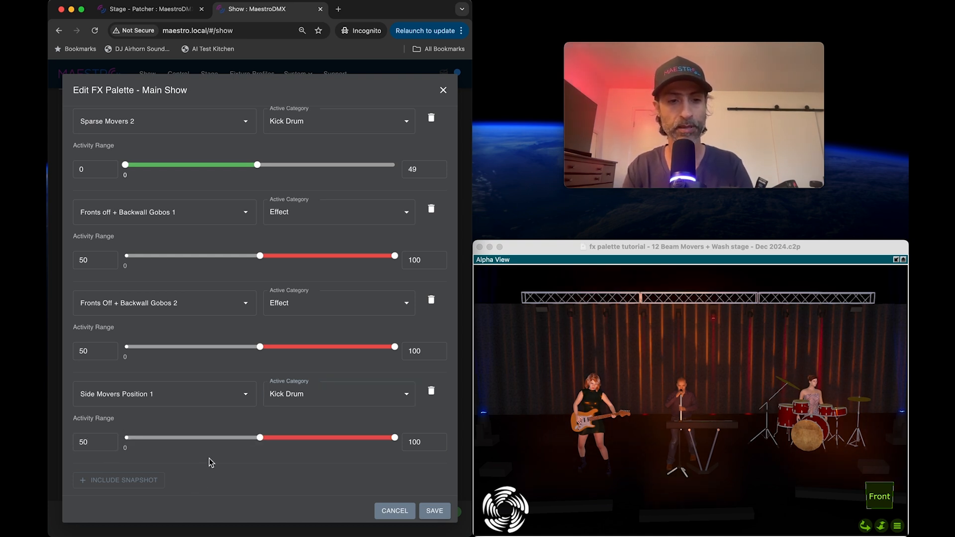
# Step: Include the Side Movers Position 2 snapshot with an activity range of 50 to 100
pyautogui.click(148, 482)
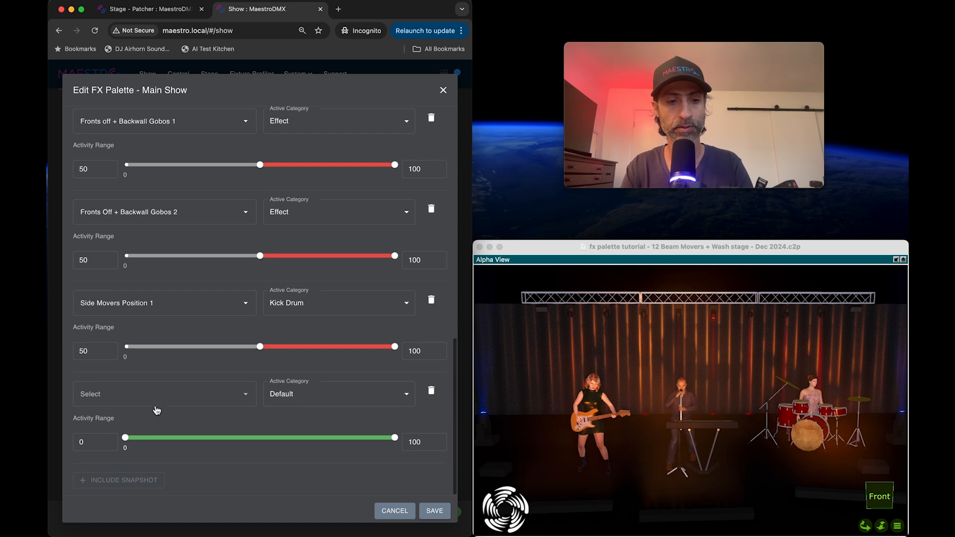
pyautogui.click(157, 395)
pyautogui.scroll(-10, 131, 492)
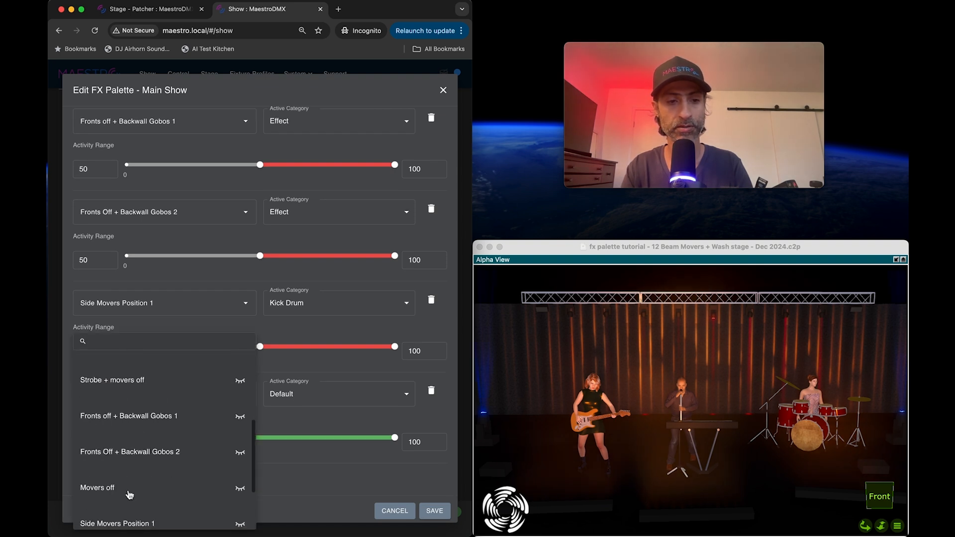
pyautogui.click(144, 475)
pyautogui.doubleClick(87, 441)
pyautogui.click(180, 465)
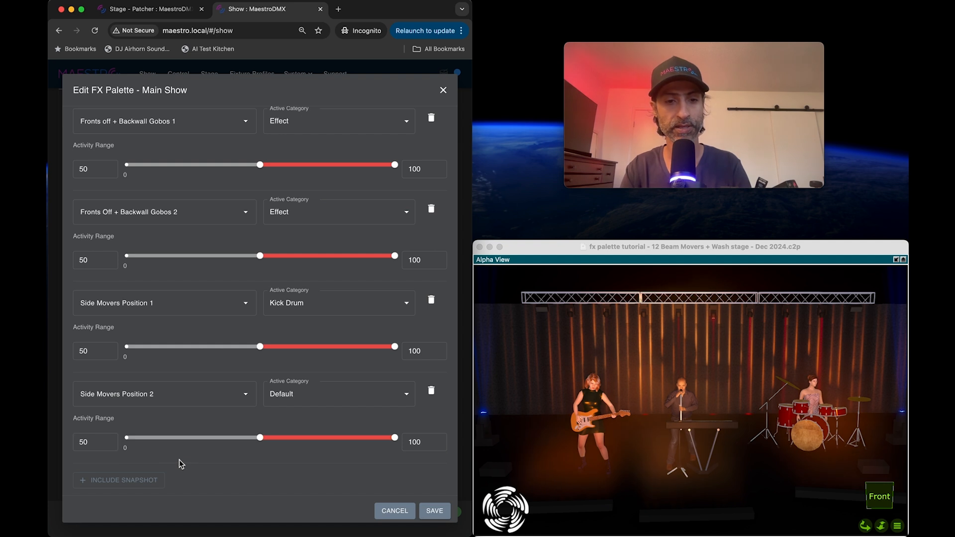
# Step: Include the Side Movers Position 3 snapshot with an activity range of 50 to 100
pyautogui.click(134, 480)
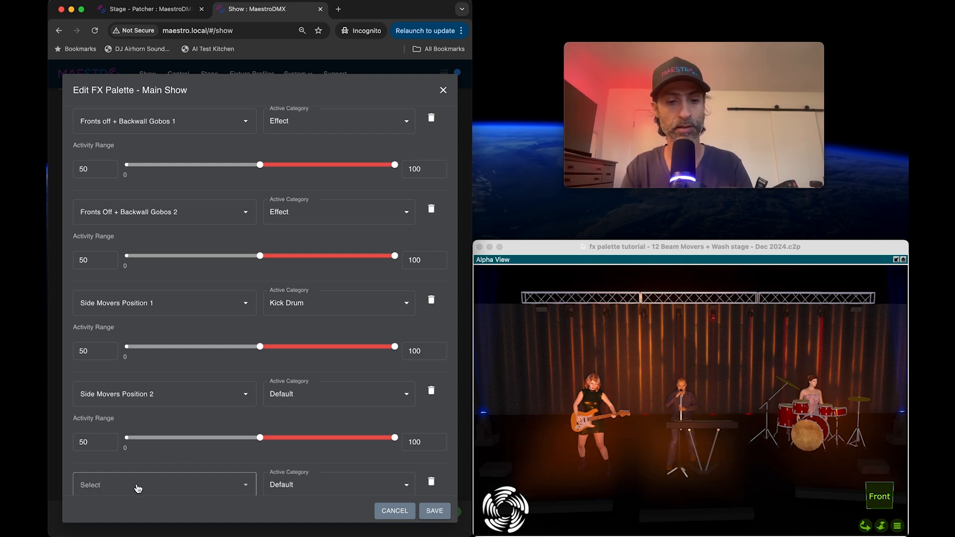
pyautogui.click(136, 487)
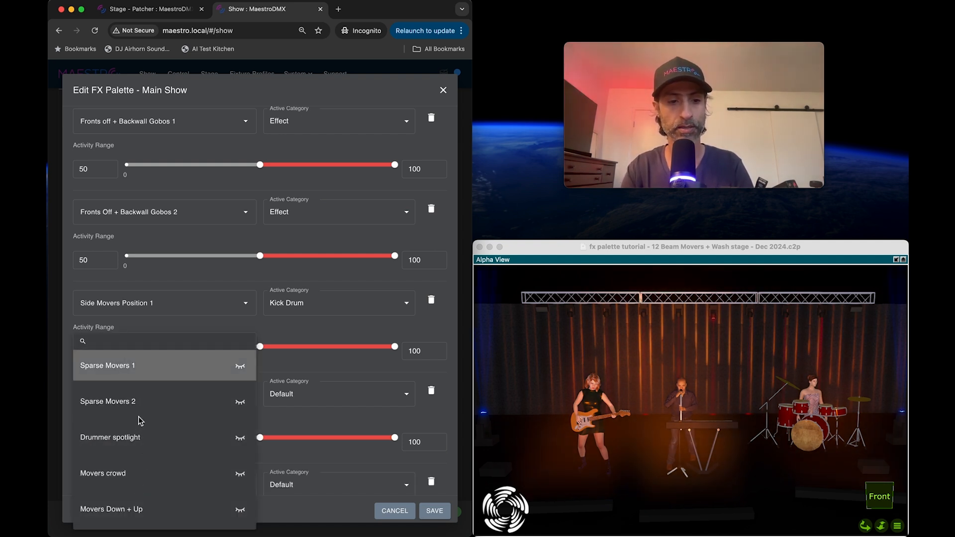
pyautogui.scroll(-5, 139, 422)
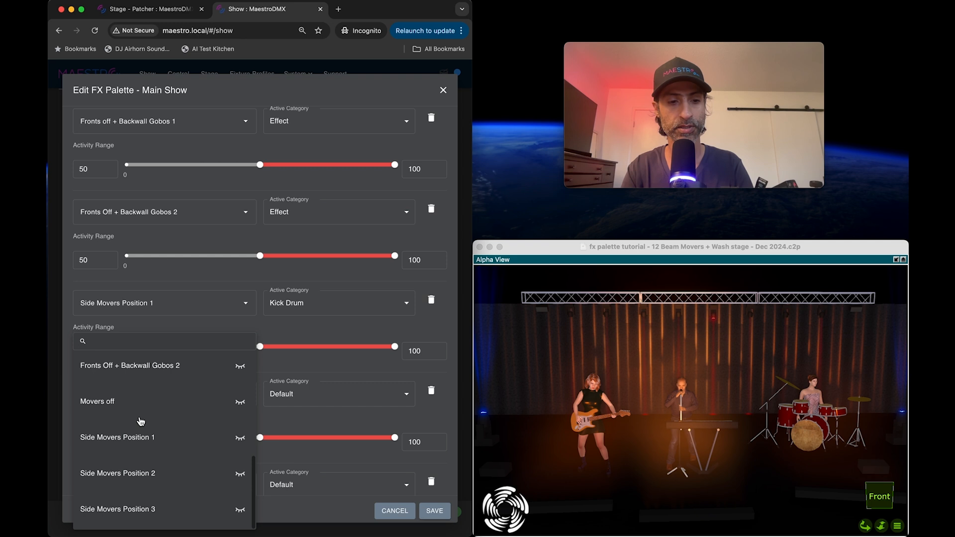
pyautogui.click(137, 510)
pyautogui.scroll(-3, 245, 464)
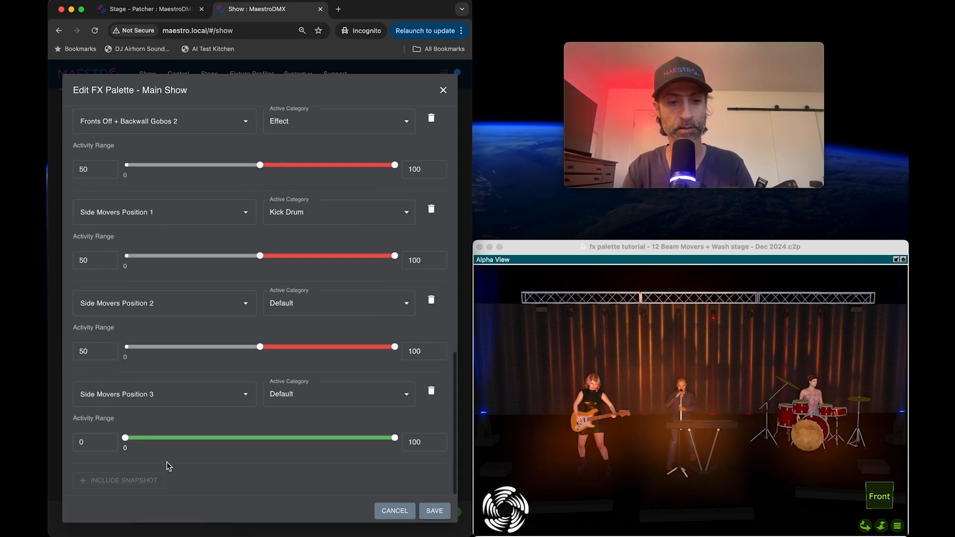
pyautogui.doubleClick(88, 442)
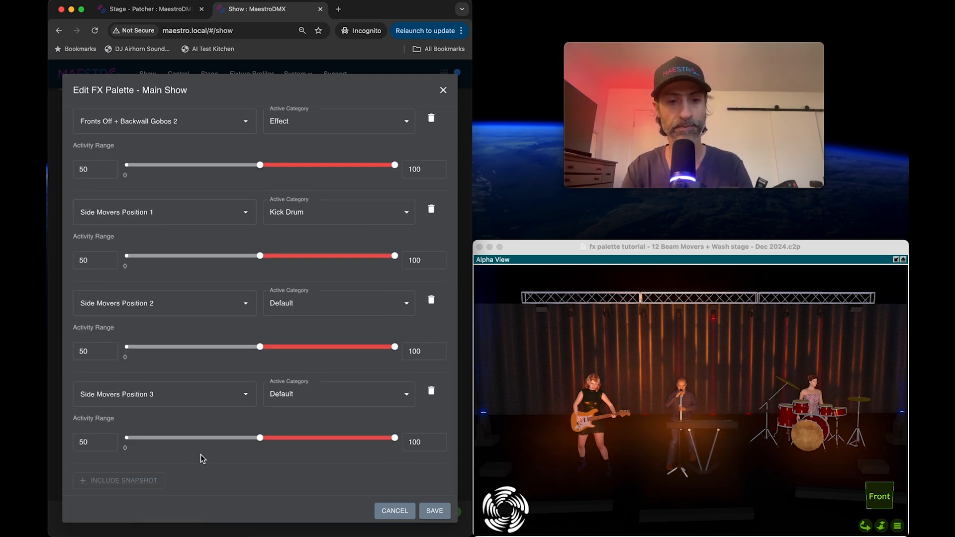
# Step: Review the included snapshots and assign Side Movers Position 2 and Side Movers Position 3 to the Kick Drum category
pyautogui.scroll(5, 169, 452)
pyautogui.scroll(3, 169, 451)
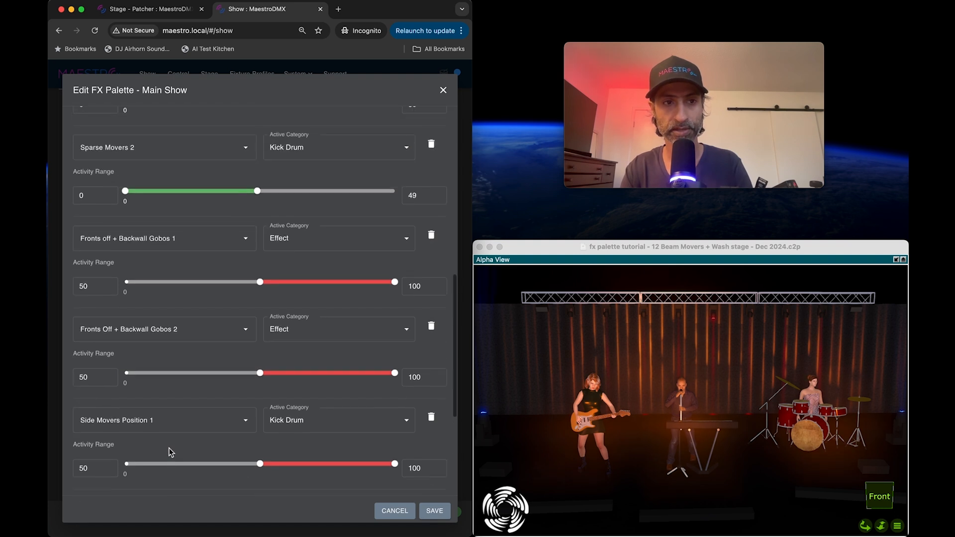
pyautogui.scroll(2, 234, 254)
pyautogui.scroll(1, 234, 254)
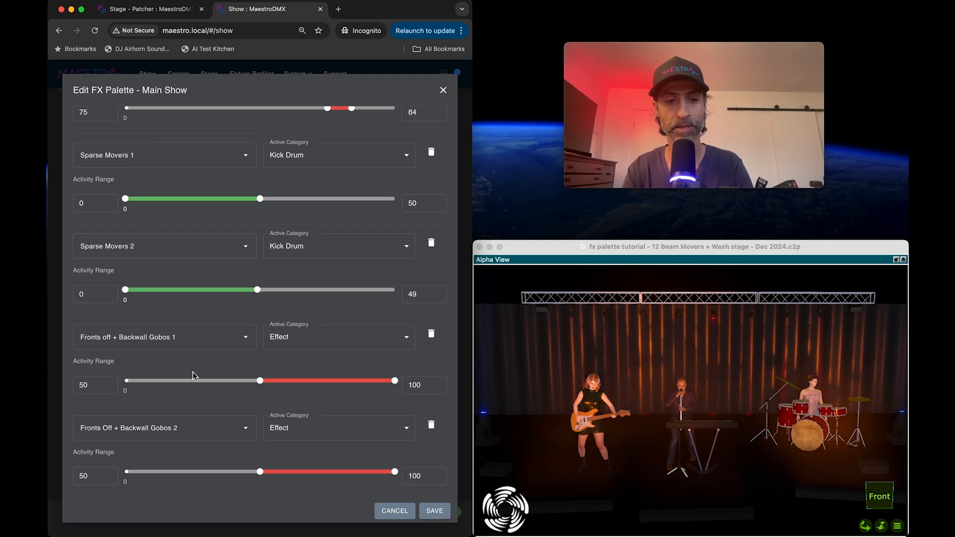
pyautogui.scroll(-6, 193, 373)
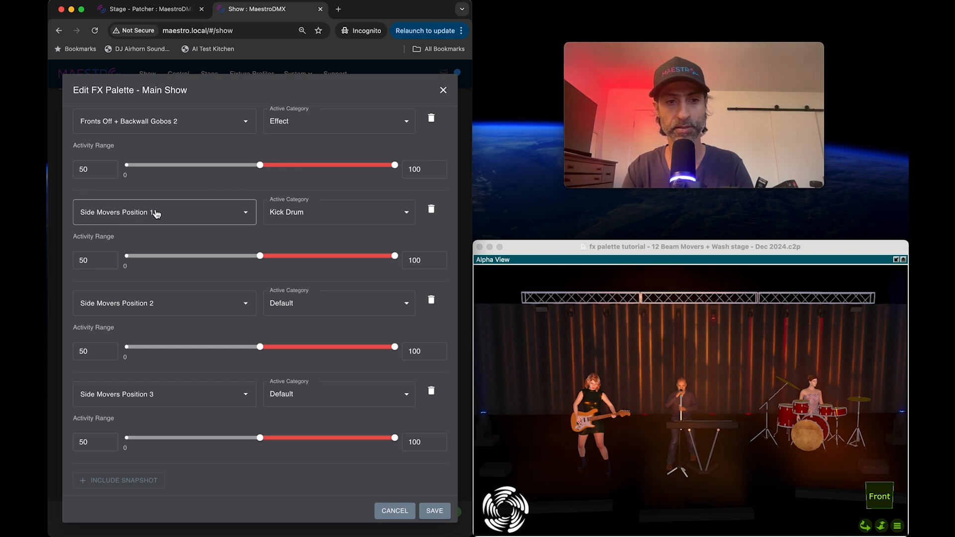
pyautogui.click(286, 317)
pyautogui.click(286, 360)
pyautogui.click(287, 402)
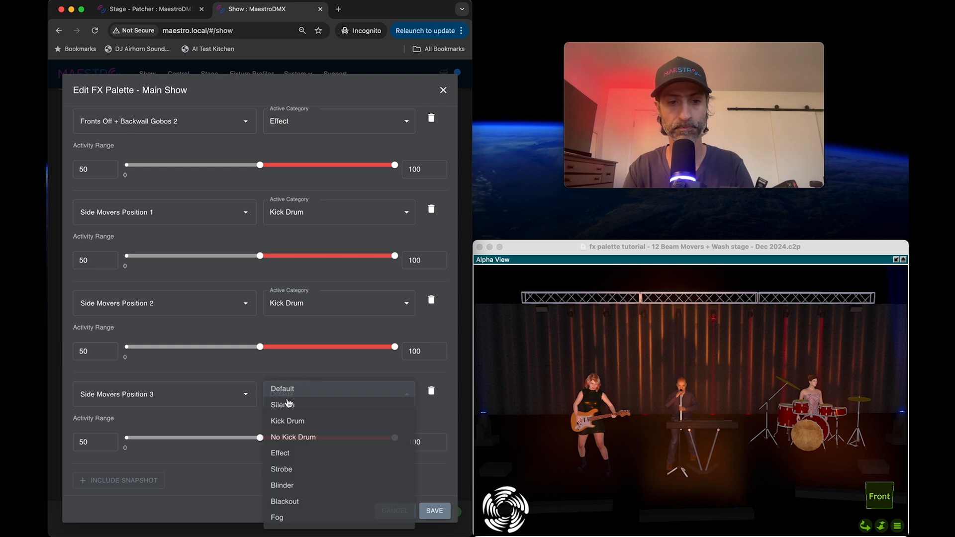
pyautogui.click(287, 421)
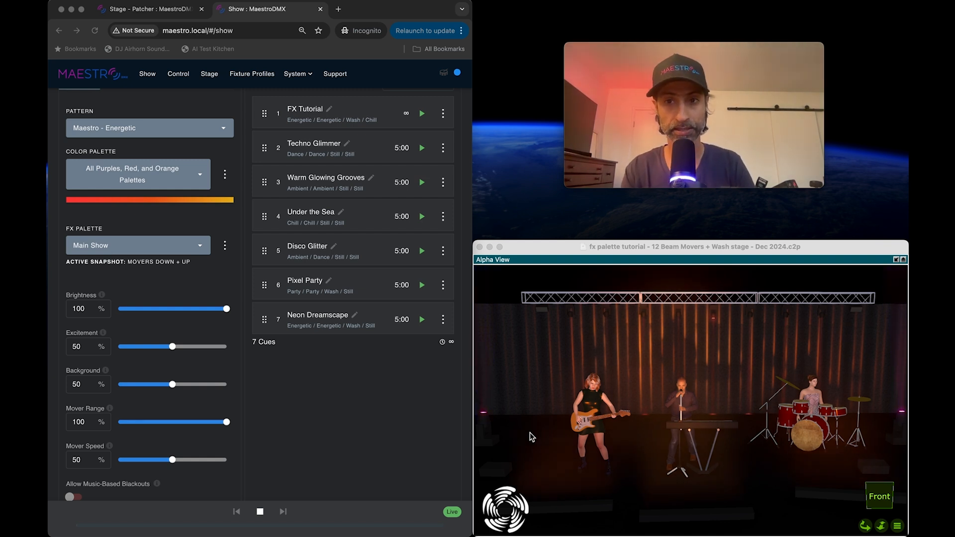
# Step: Start a new FX palette for the Movers group and name it Drum Solo
pyautogui.scroll(3, 297, 450)
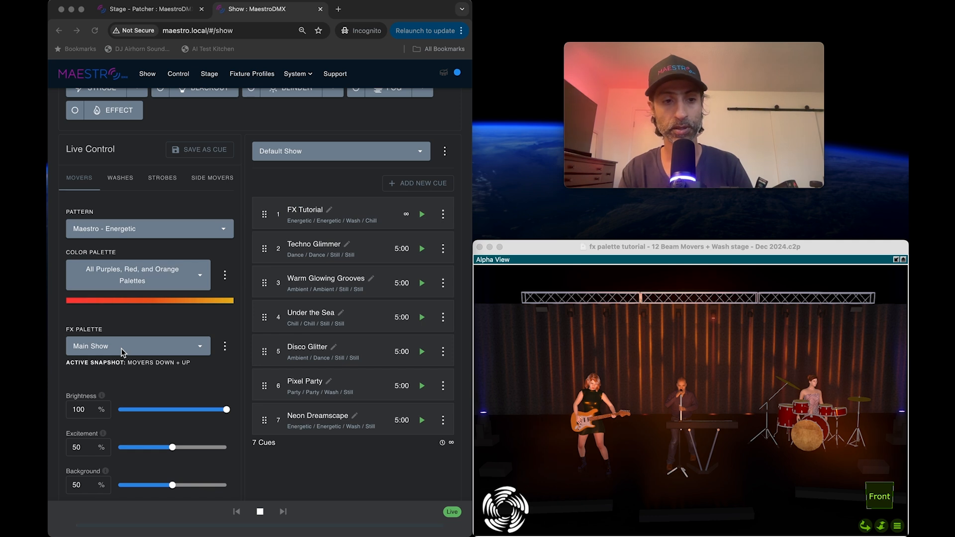
pyautogui.click(224, 346)
pyautogui.click(225, 346)
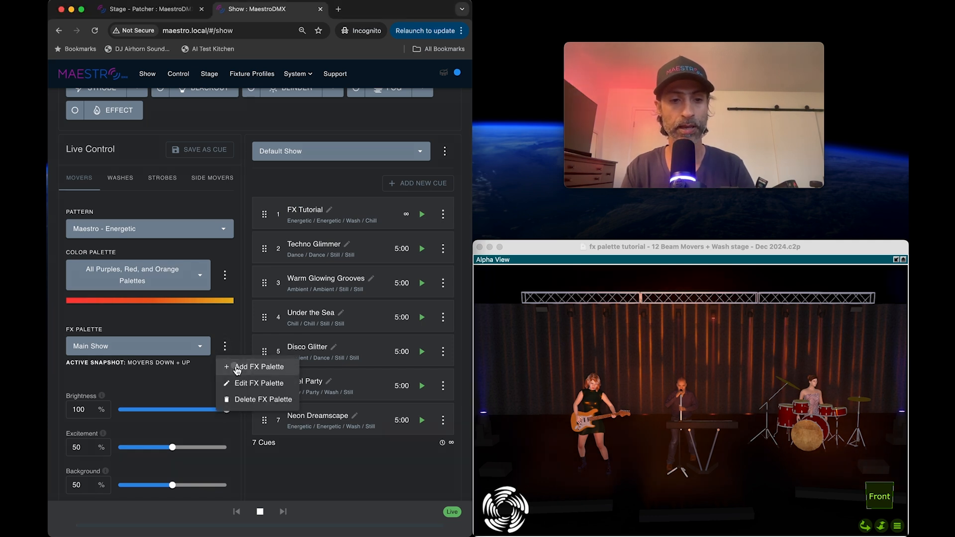
pyautogui.click(237, 369)
pyautogui.click(132, 264)
pyautogui.write('Drumm')
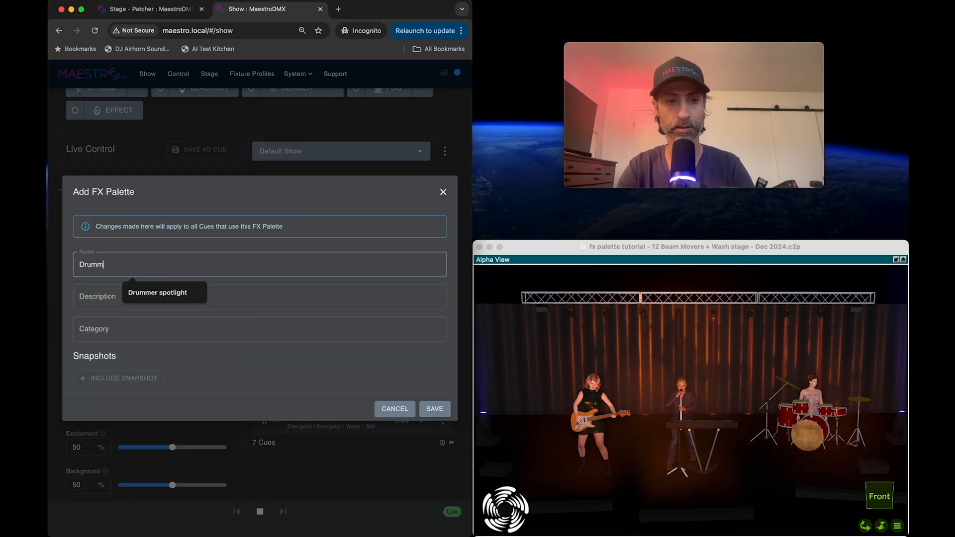
pyautogui.press('BackSpace')
pyautogui.write('Solo')
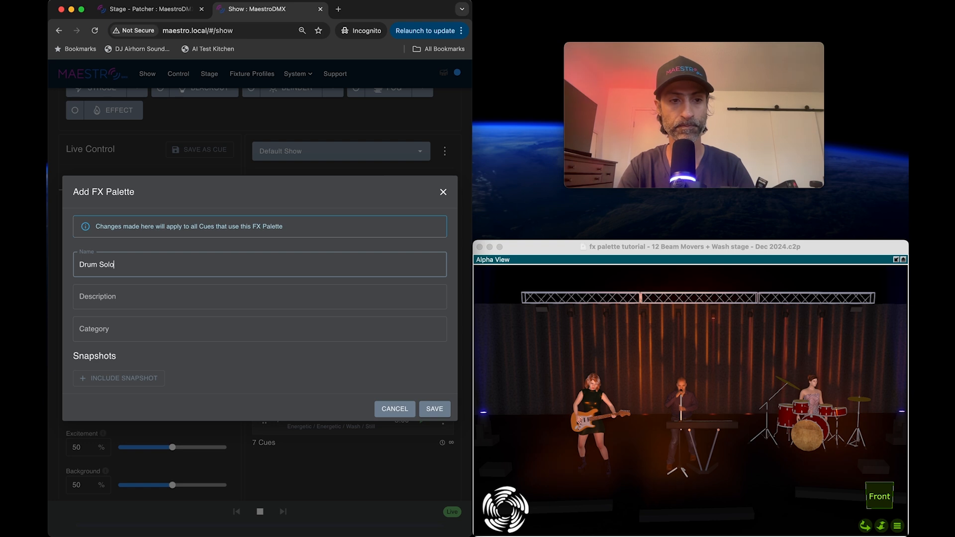
# Step: Include the Drummer spotlight snapshot in the Drum Solo palette with the Default category and save the palette
pyautogui.click(147, 381)
pyautogui.click(142, 338)
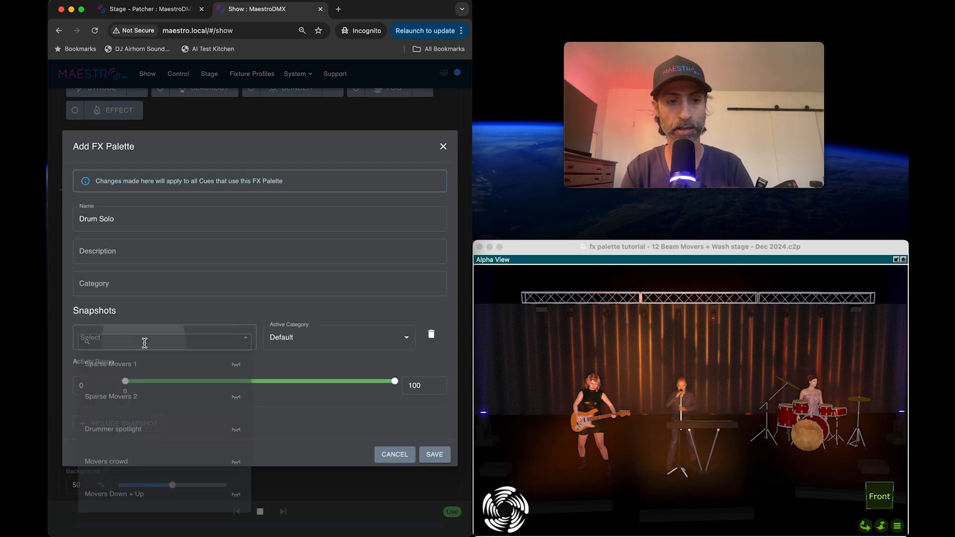
pyautogui.write('dr')
pyautogui.click(102, 382)
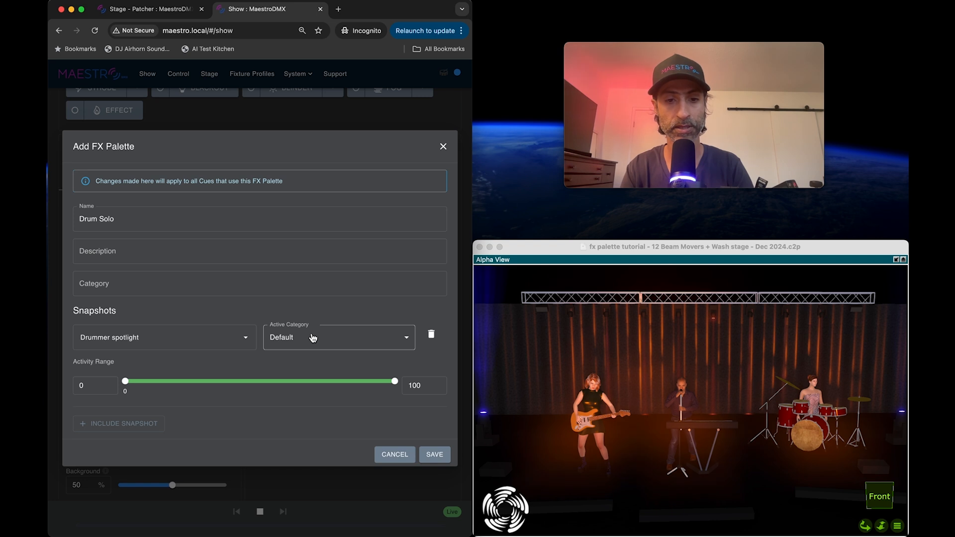
pyautogui.click(440, 456)
pyautogui.click(358, 329)
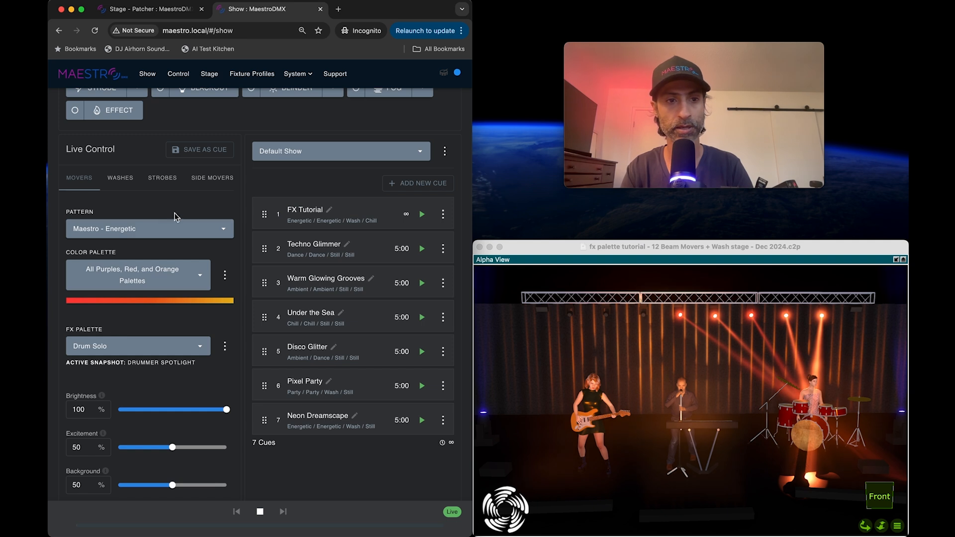
# Step: Assign the Drum Solo FX palette to the Washes group in Live Control
pyautogui.click(120, 178)
pyautogui.click(99, 347)
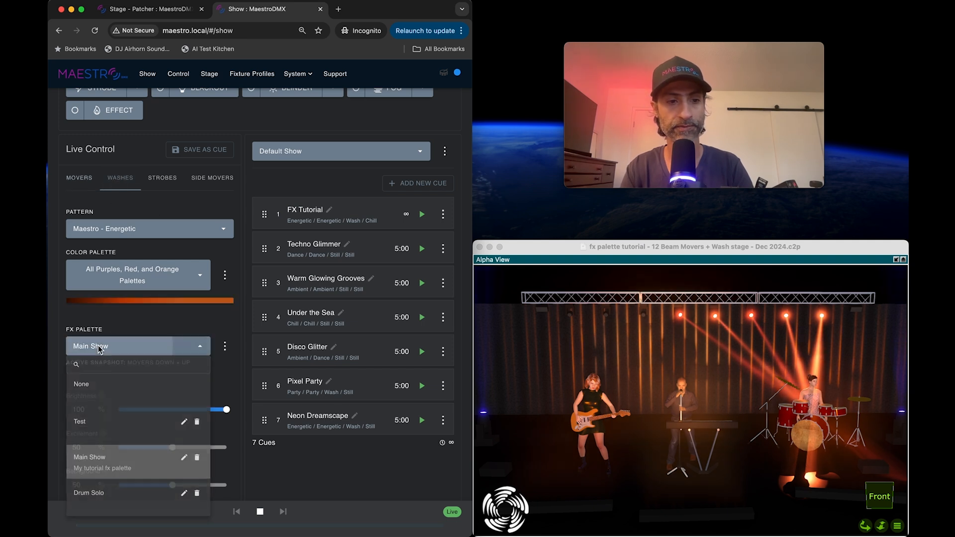
pyautogui.click(90, 493)
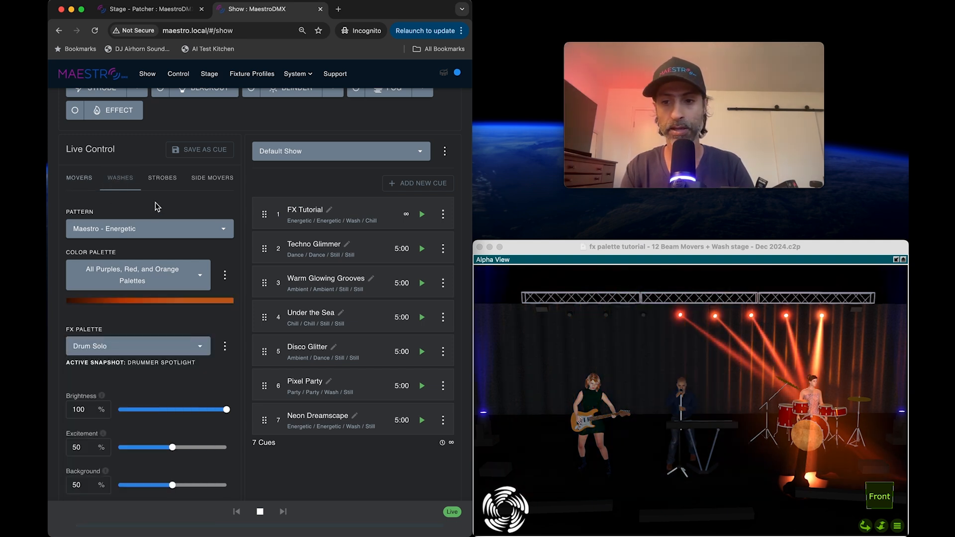
# Step: Save the current live settings as a new cue in the Default Show and rename it Drum Solo
pyautogui.click(203, 149)
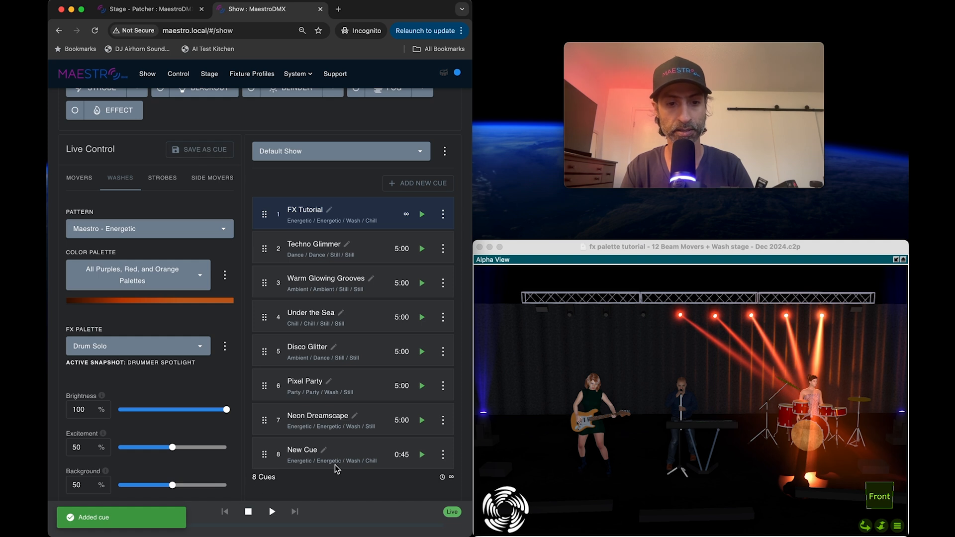
pyautogui.click(323, 450)
pyautogui.write('Drum Solo')
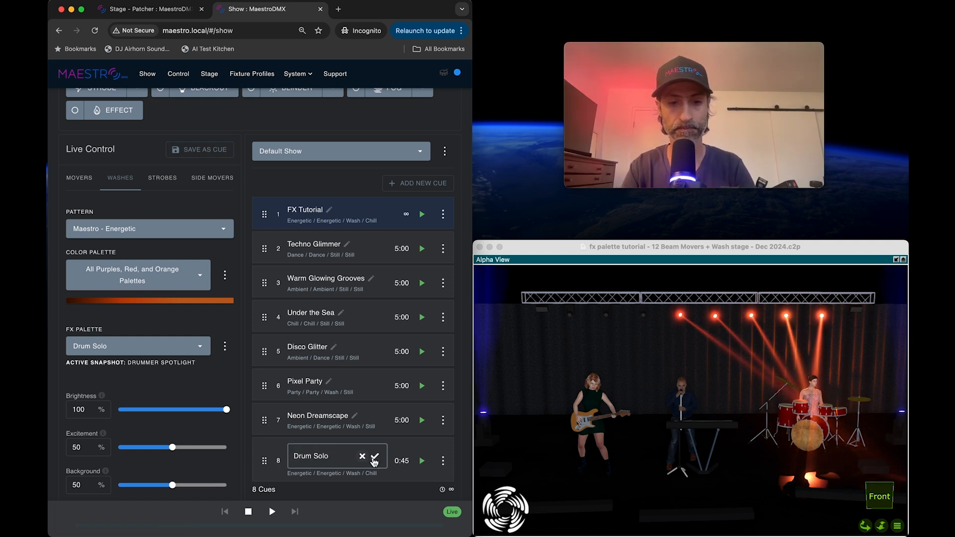
pyautogui.click(374, 458)
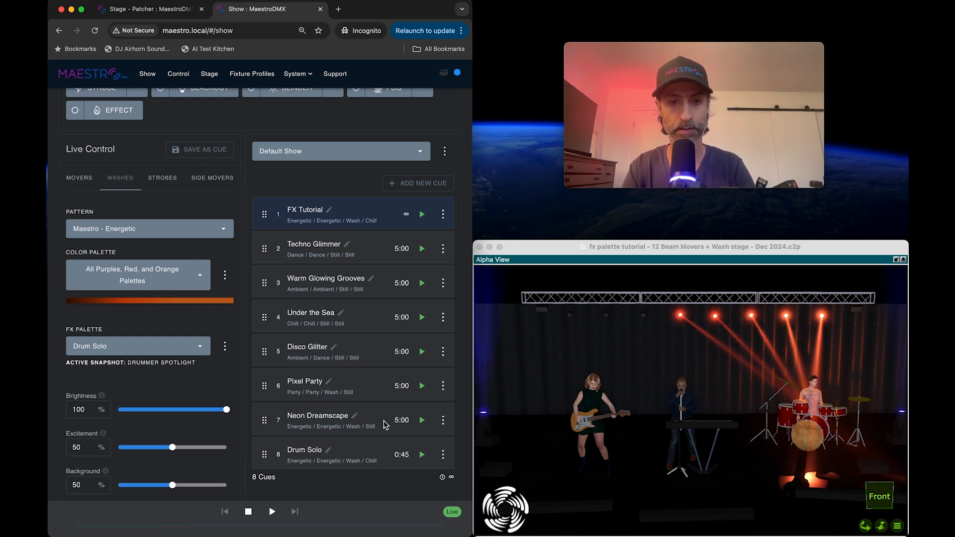
# Step: Start the FX Tutorial cue, move the Drum Solo cue above it in the cue list, and switch playback to Drum Solo
pyautogui.click(422, 215)
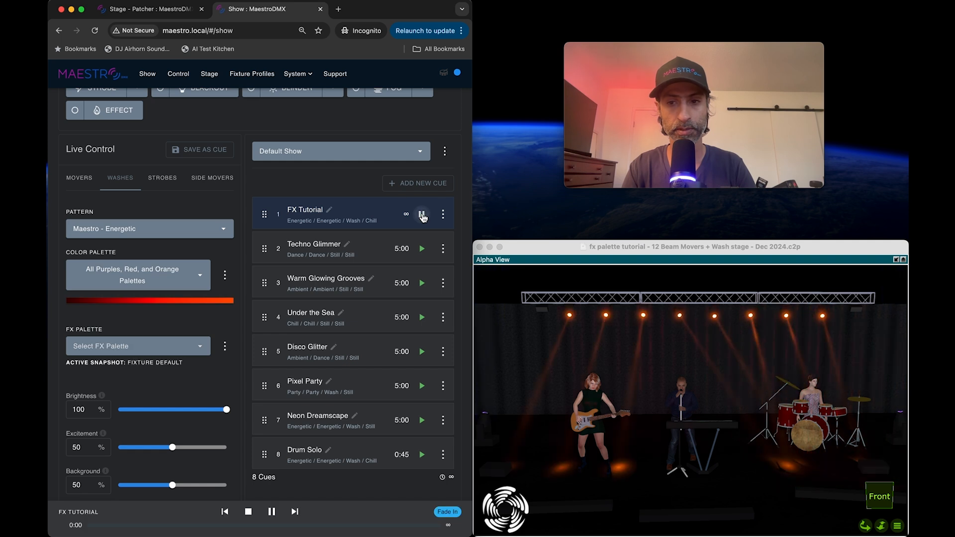
pyautogui.moveTo(257, 454); pyautogui.dragTo(269, 216)
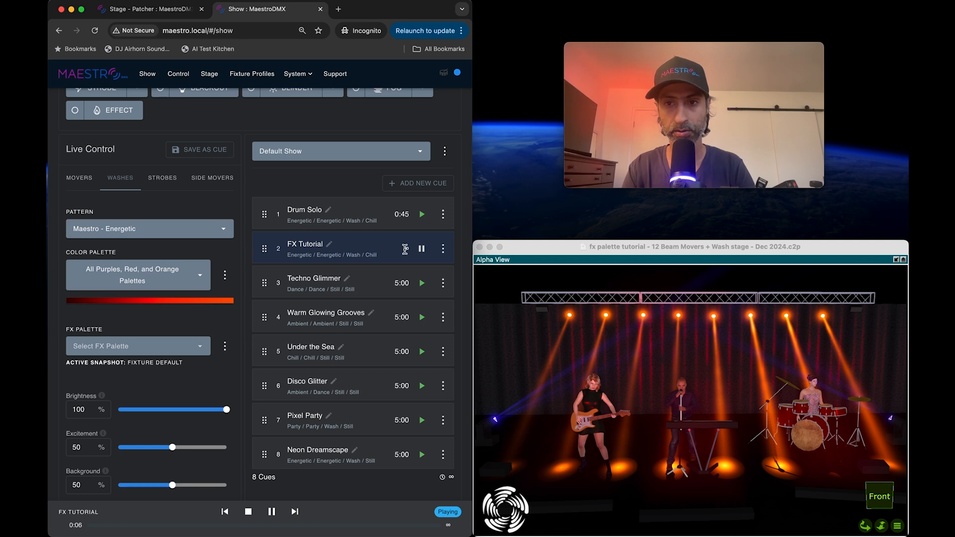
pyautogui.click(422, 215)
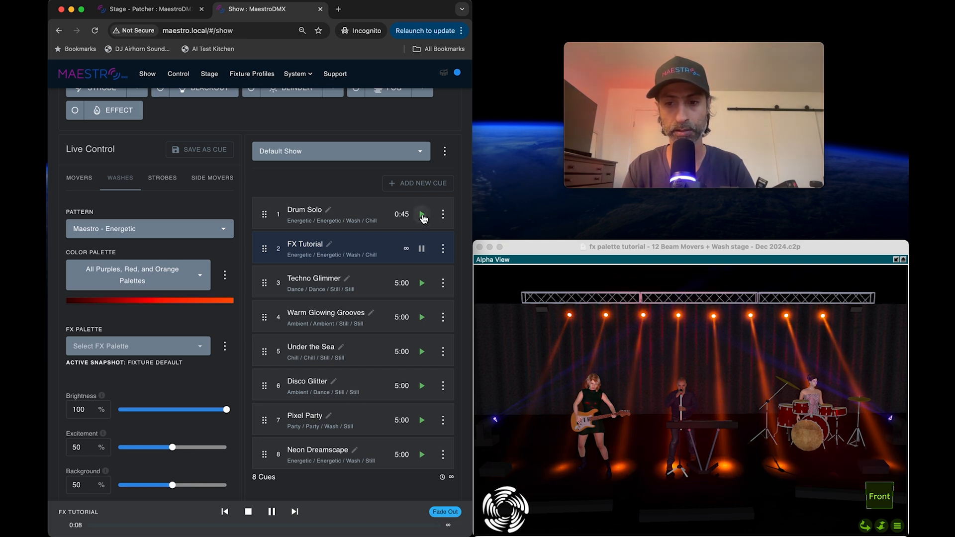